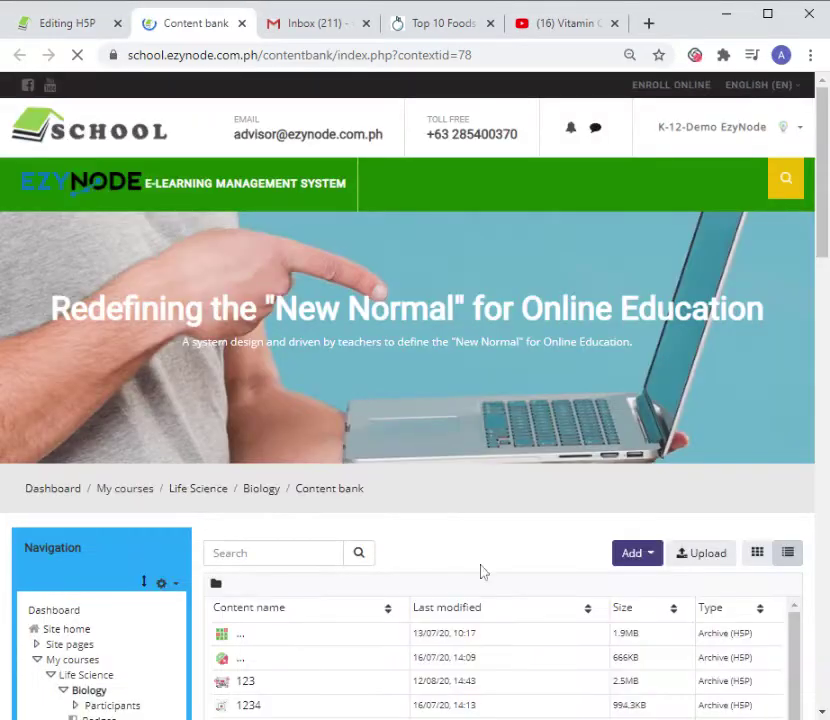
# Step: Create a new Course Presentation from the course content bank's Add list
pyautogui.scroll(-1, 648, 527)
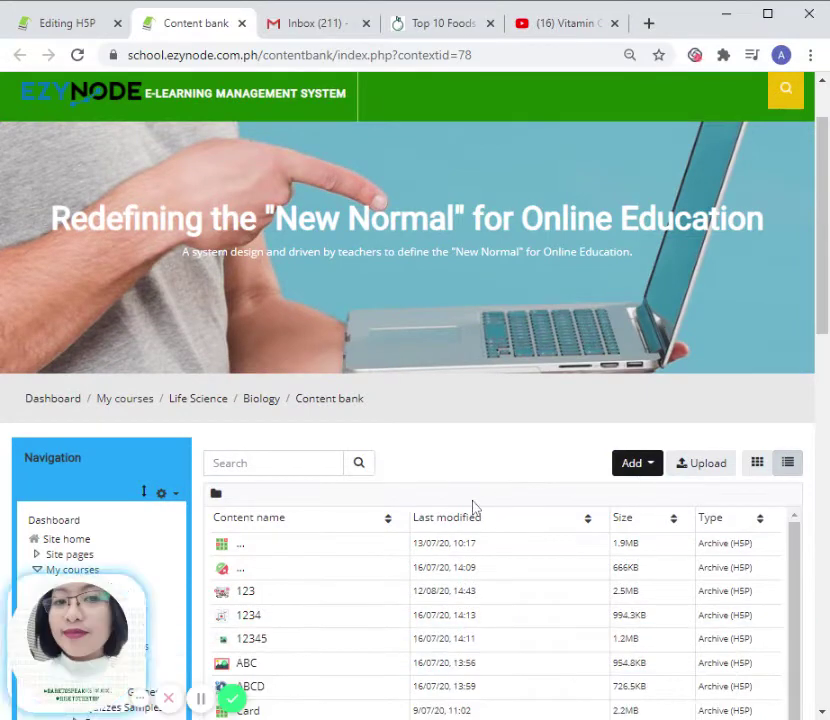
pyautogui.scroll(-2, 472, 508)
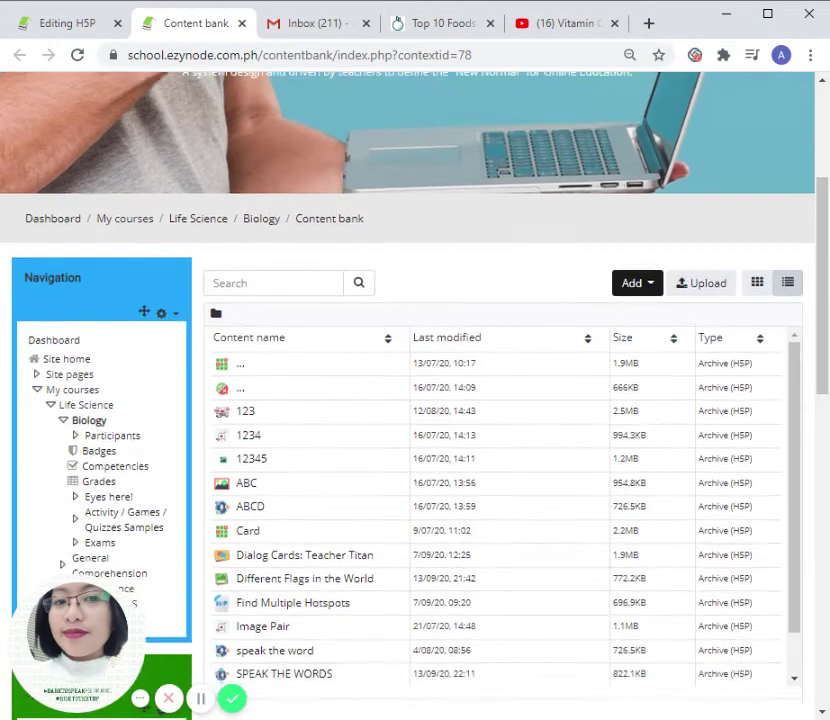
pyautogui.click(630, 285)
pyautogui.scroll(-2, 537, 389)
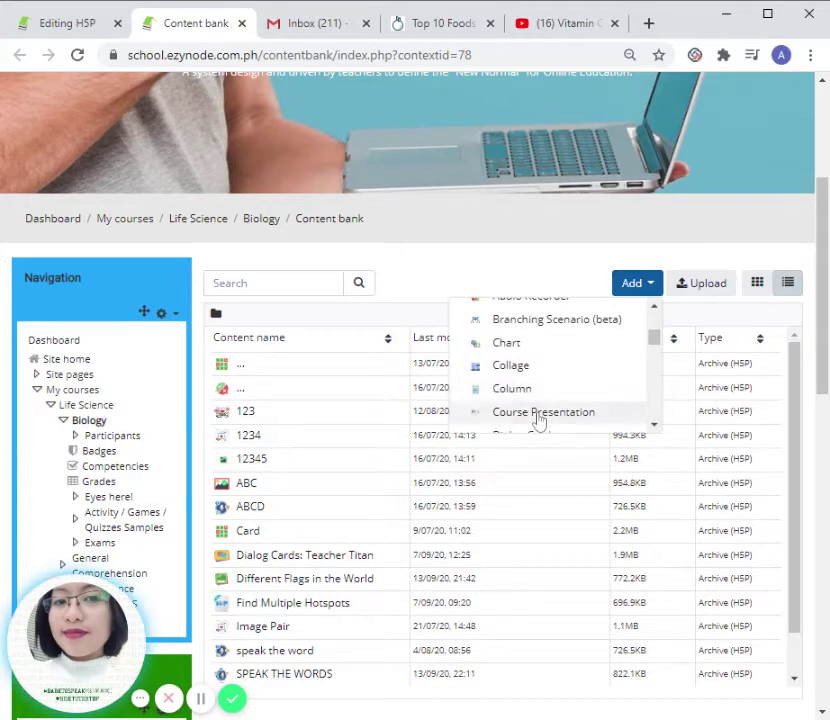
pyautogui.click(539, 414)
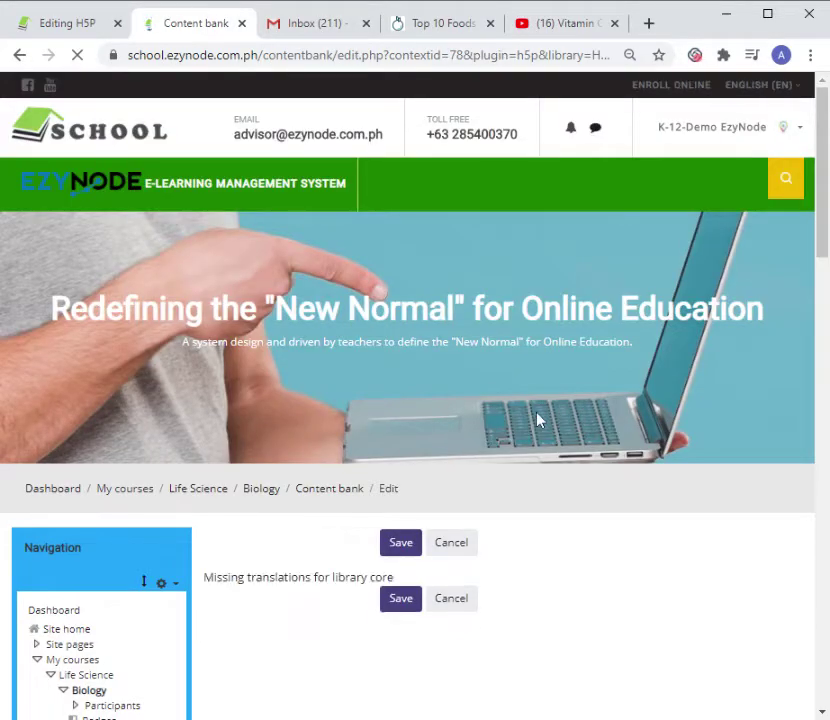
# Step: Title the presentation 'TOP SOURCES OF VITAMIN C', retyping the miscapitalised start
pyautogui.scroll(-3, 455, 475)
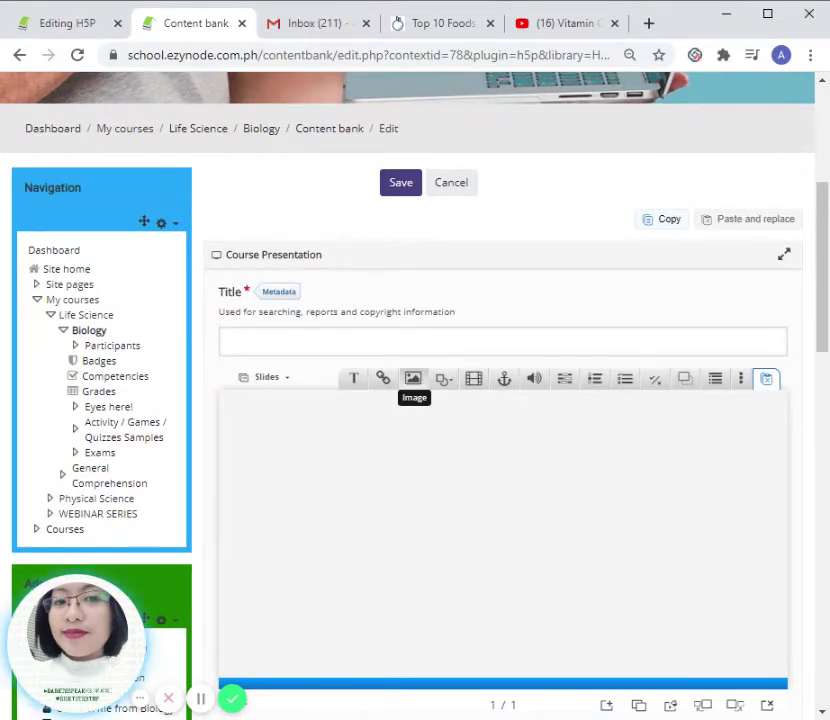
pyautogui.click(230, 341)
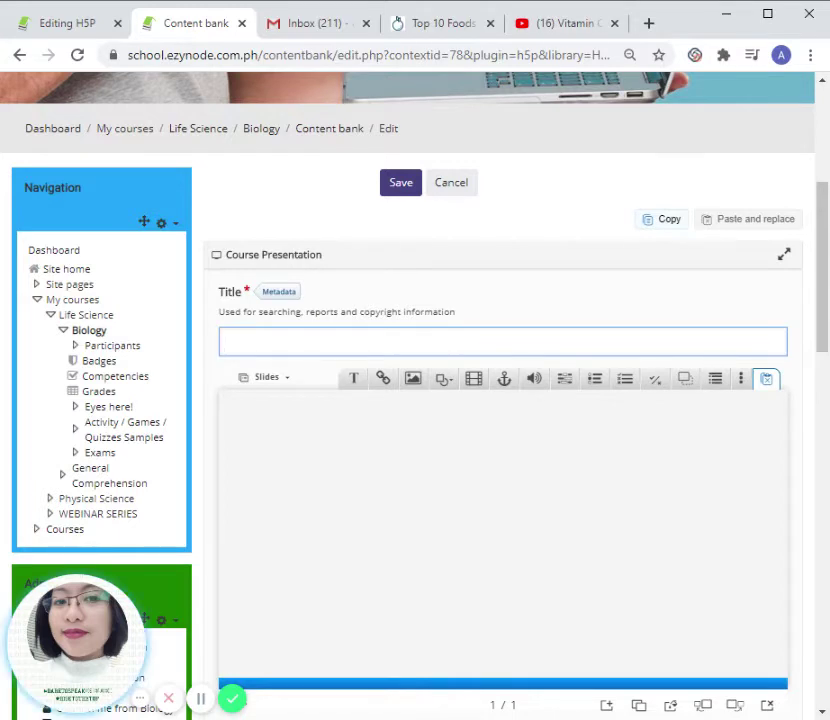
pyautogui.write('tOP')
pyautogui.press('BackSpace')
pyautogui.press('BackSpace')
pyautogui.press('BackSpace')
pyautogui.press('BackSpace')
pyautogui.write('TOP')
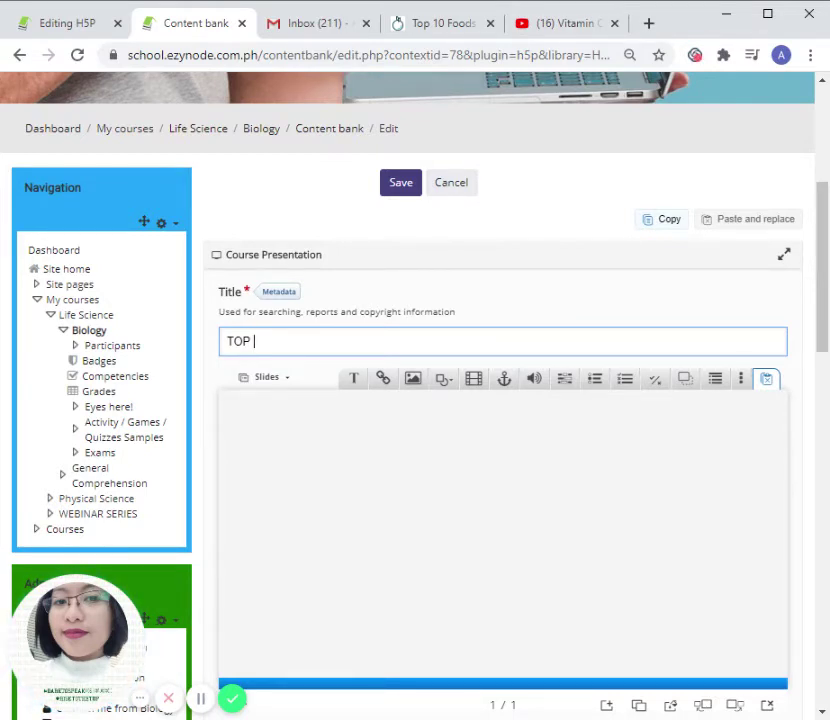
pyautogui.write('SOURCES OF')
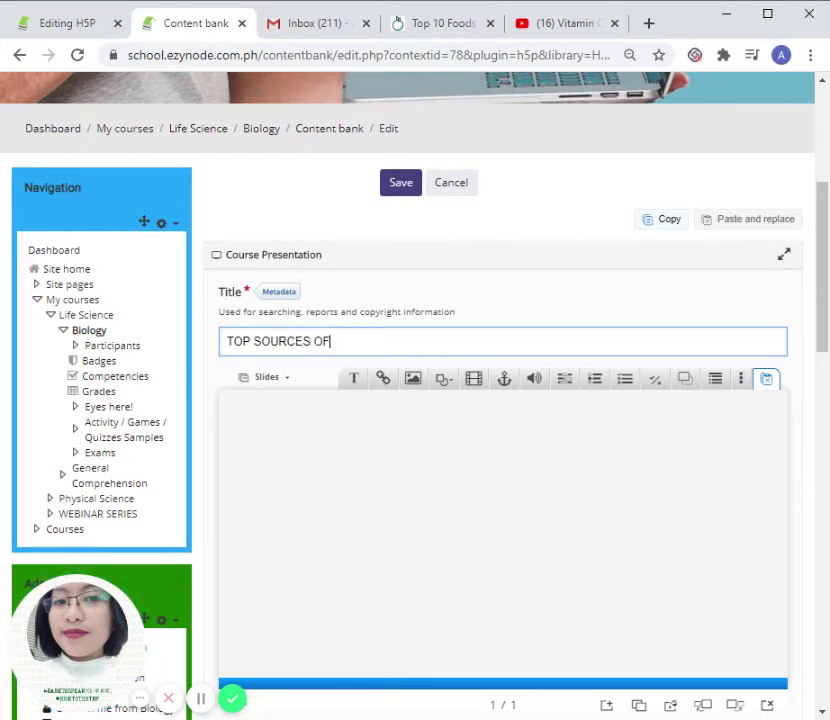
pyautogui.write(' VITAMIN C')
pyautogui.scroll(-3, 380, 410)
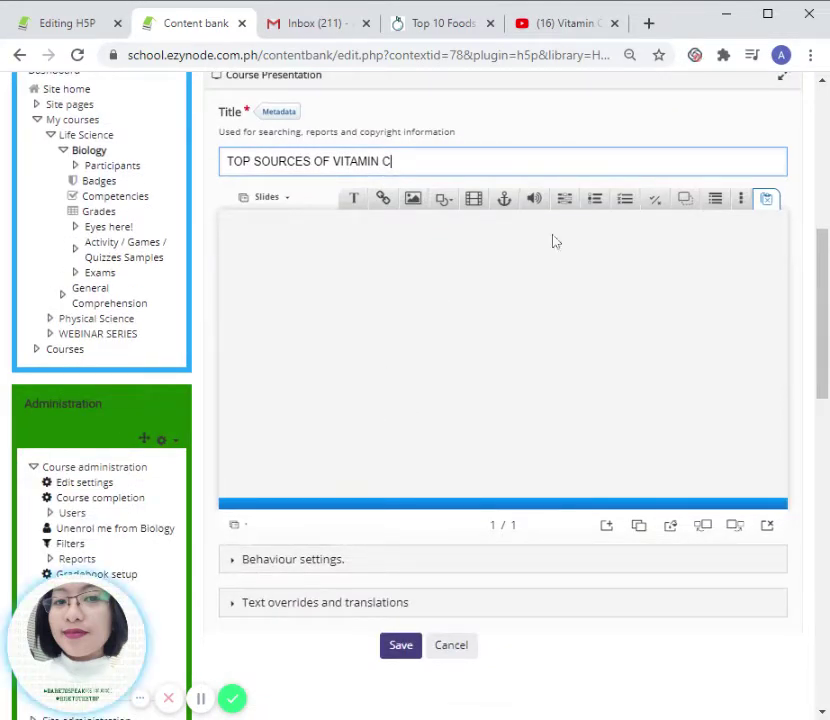
# Step: Add an image element to slide 1 with the TOP 10 SOURCES OF VITAMIN C picture
pyautogui.click(413, 200)
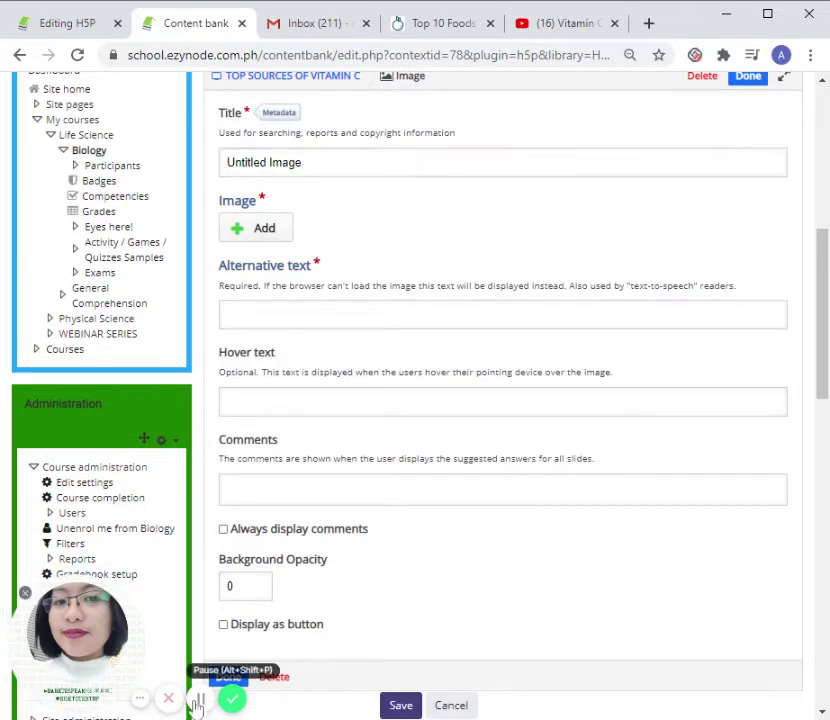
pyautogui.click(268, 233)
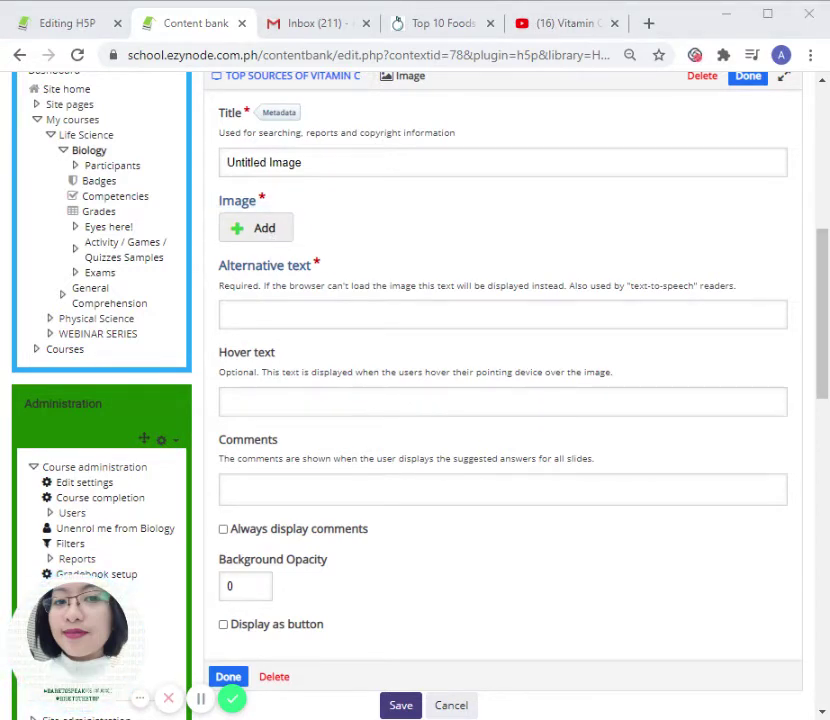
pyautogui.press('Return')
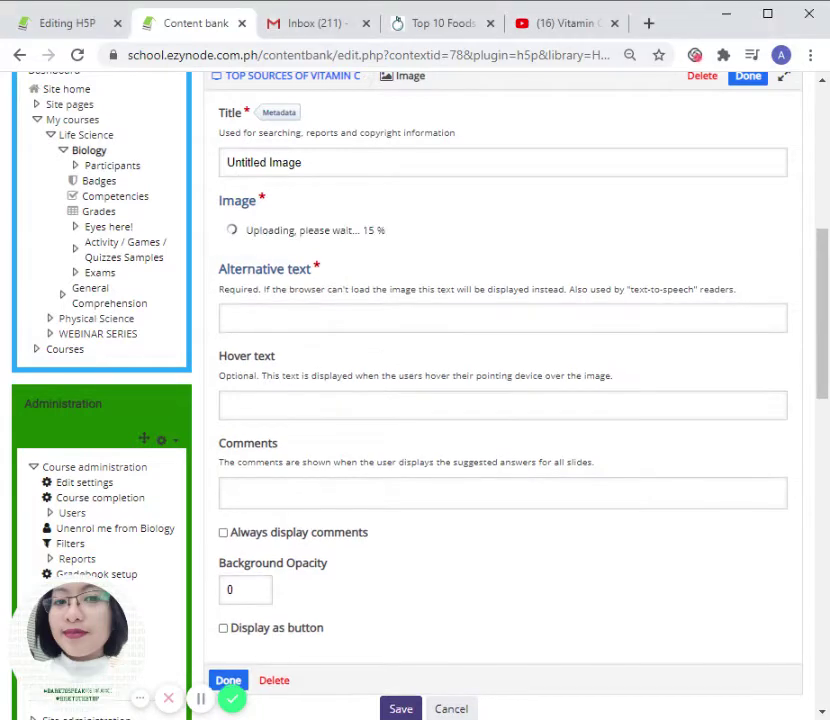
pyautogui.scroll(-1, 235, 635)
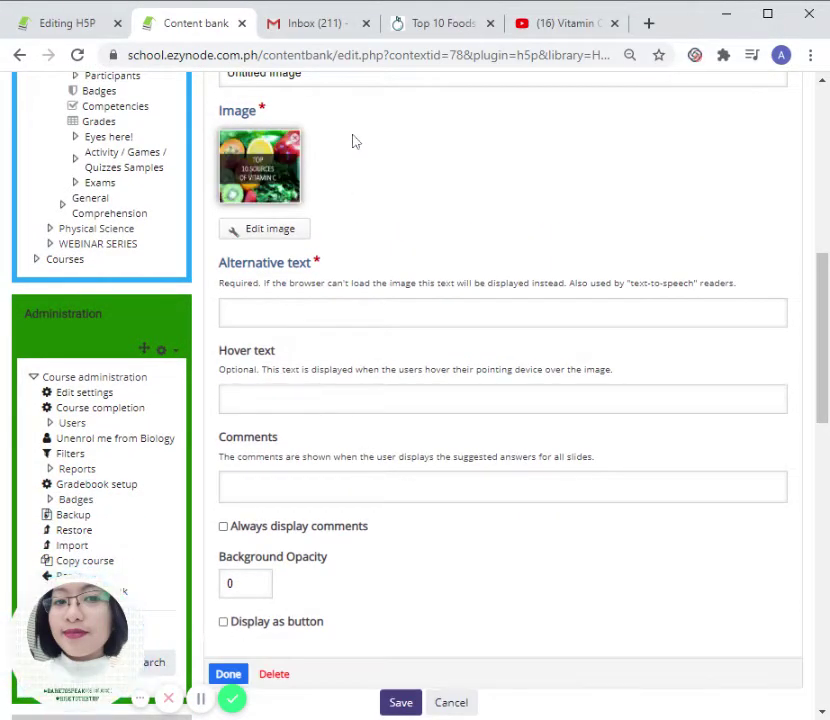
pyautogui.click(228, 673)
# Step: Move and resize the picture to fill the first slide, and reopen its settings
pyautogui.moveTo(453, 380); pyautogui.dragTo(290, 296)
pyautogui.moveTo(346, 340); pyautogui.dragTo(560, 482)
pyautogui.moveTo(539, 365); pyautogui.dragTo(795, 361)
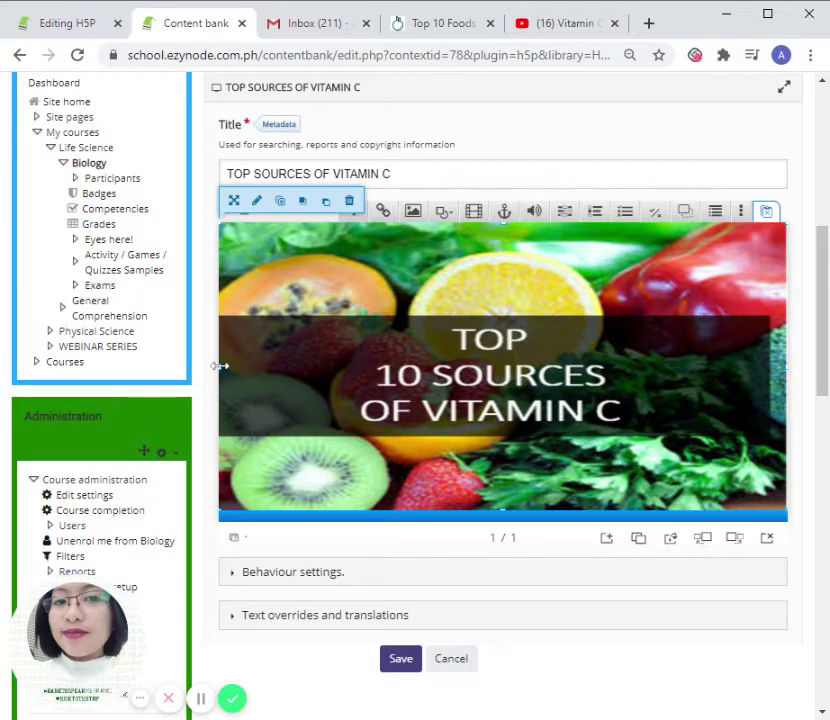
pyautogui.moveTo(223, 372); pyautogui.dragTo(241, 366)
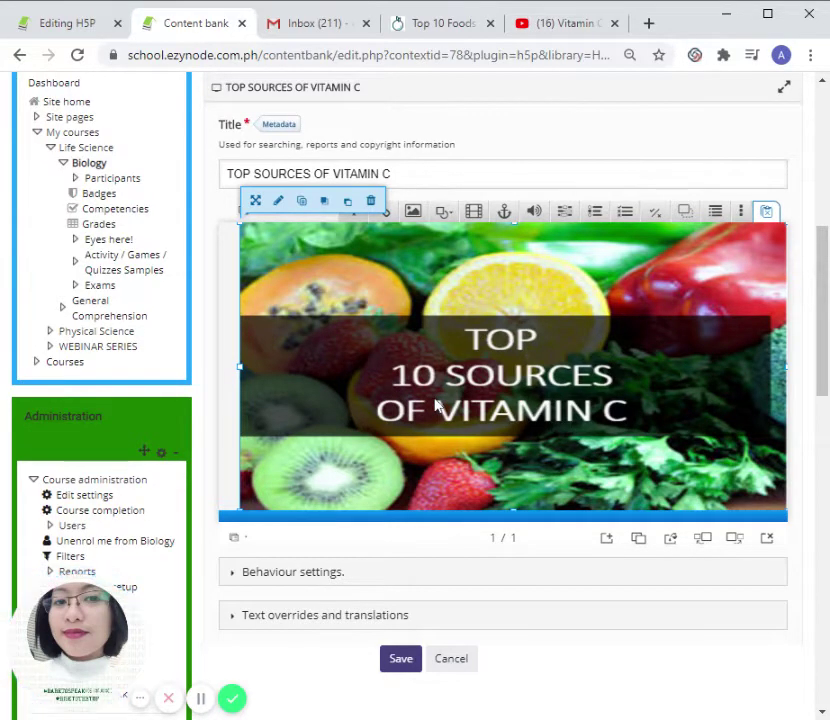
pyautogui.click(283, 206)
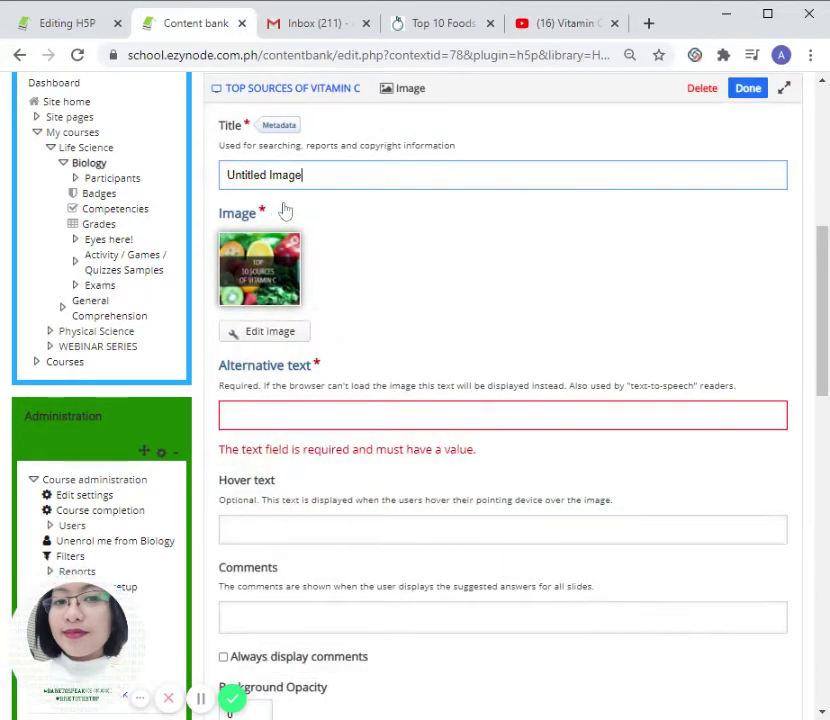
# Step: Crop the vitamin C picture slightly at its bottom and right edges and save it
pyautogui.click(275, 337)
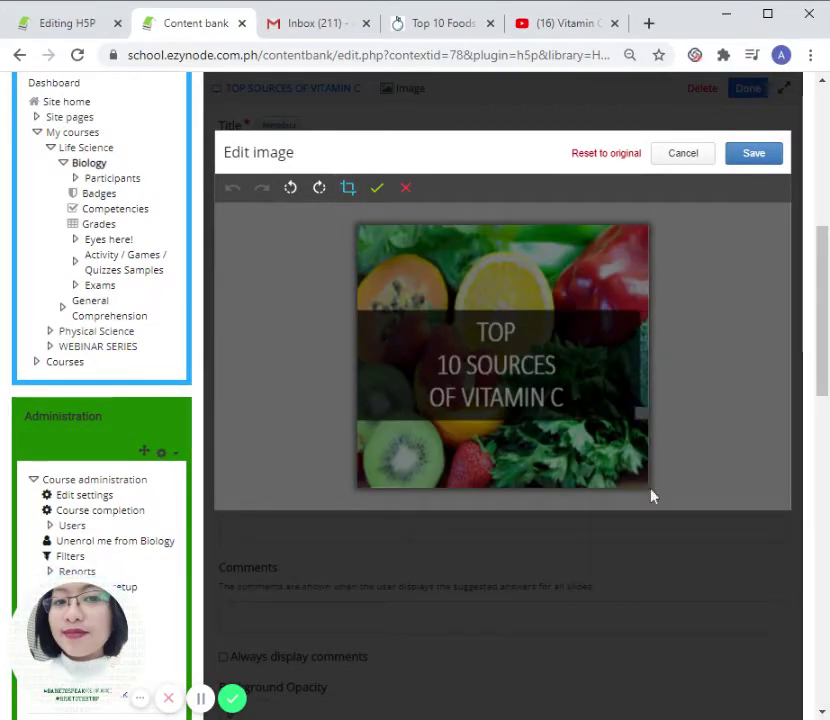
pyautogui.click(404, 189)
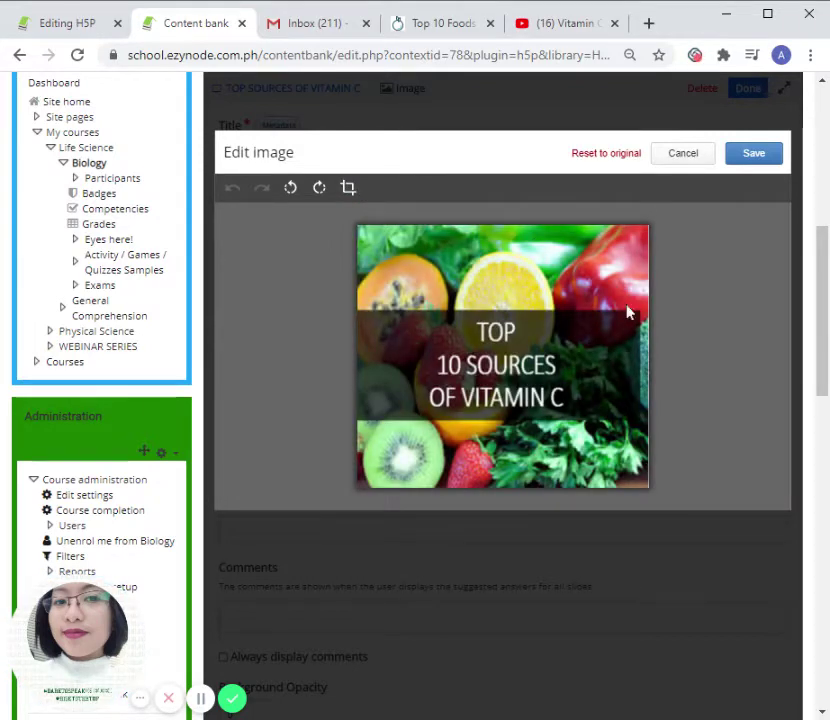
pyautogui.click(345, 192)
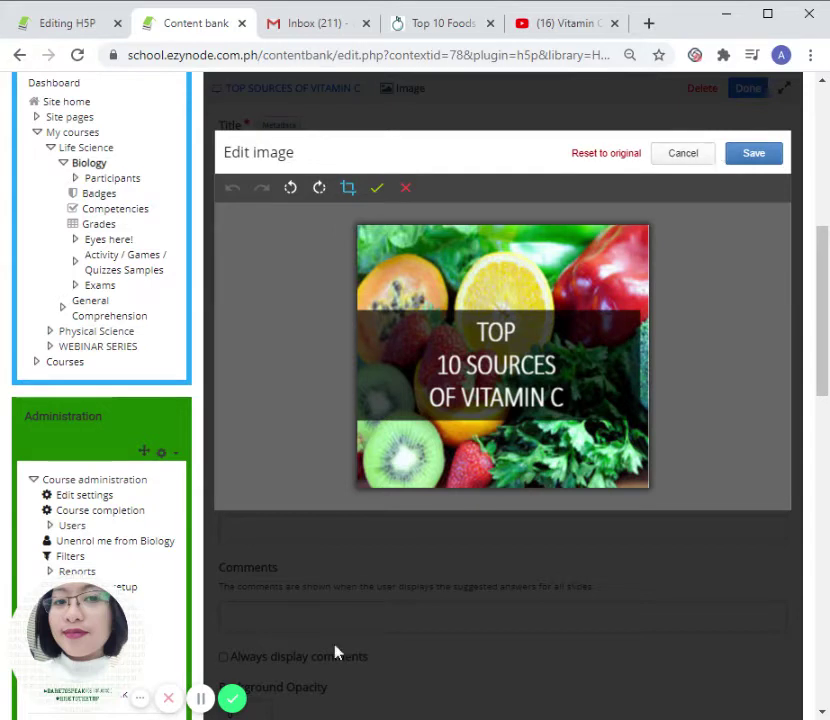
pyautogui.click(201, 698)
pyautogui.click(376, 590)
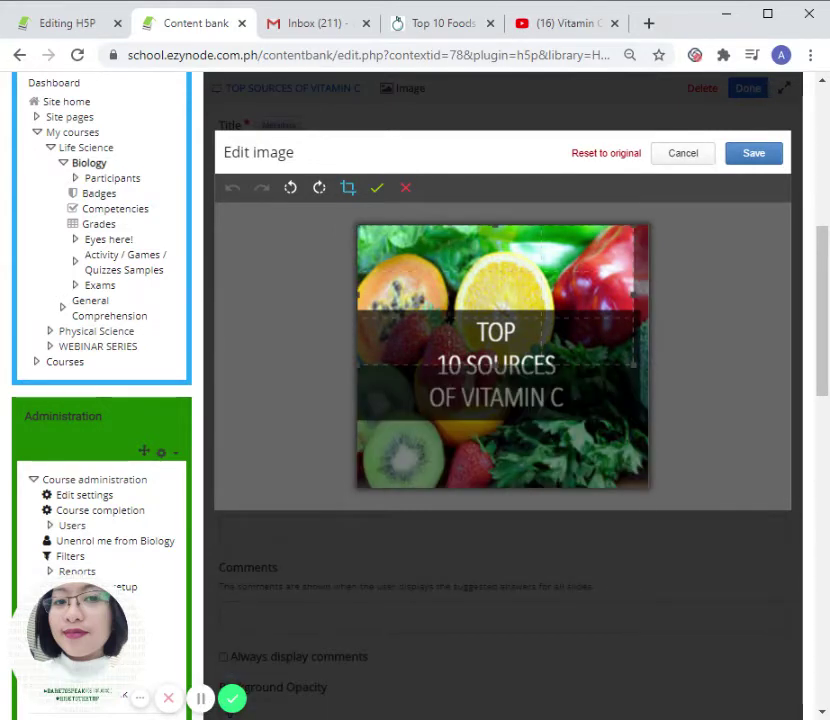
pyautogui.moveTo(485, 362); pyautogui.dragTo(485, 499)
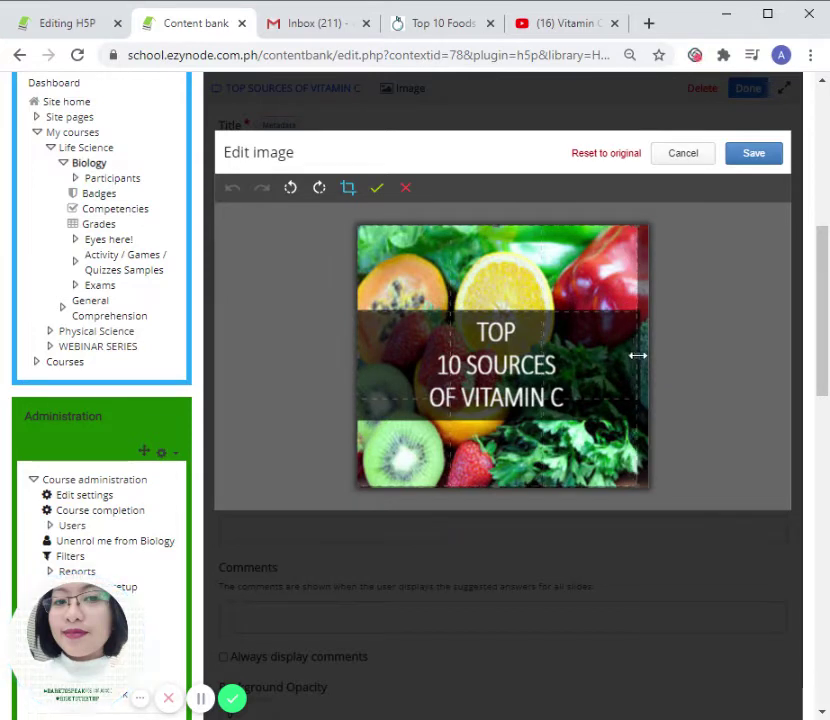
pyautogui.moveTo(636, 353); pyautogui.dragTo(639, 355)
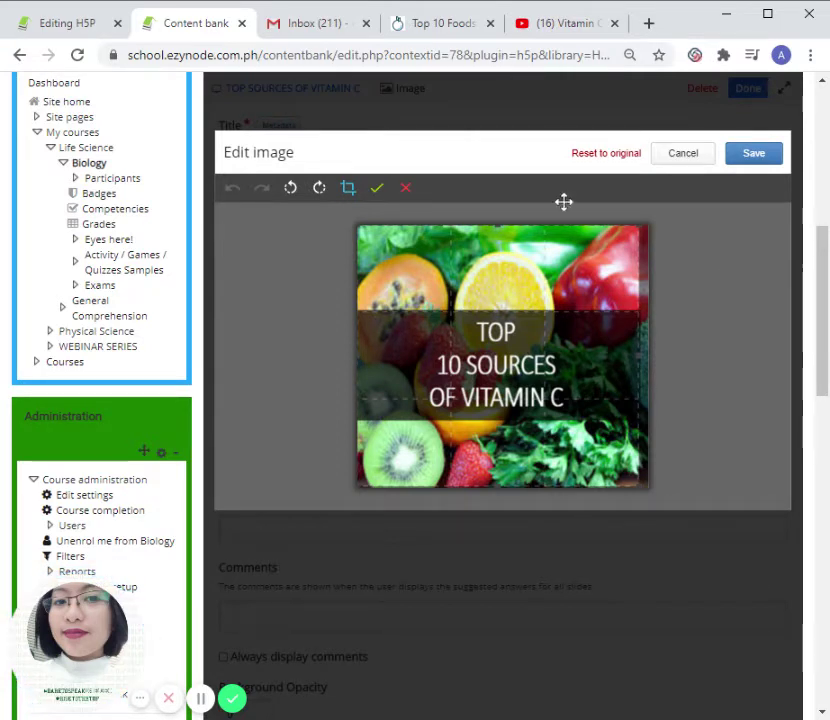
pyautogui.click(376, 189)
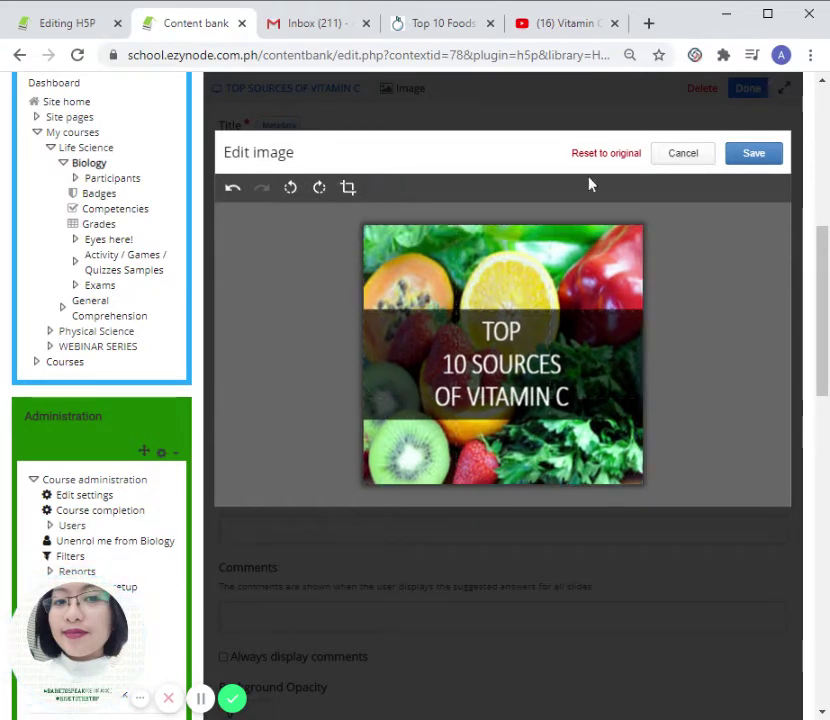
pyautogui.click(753, 155)
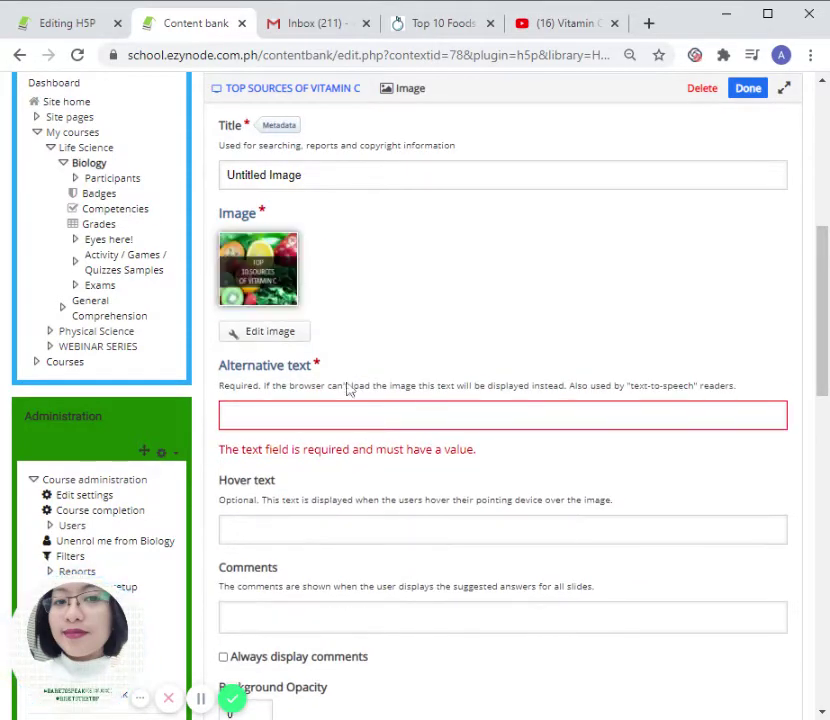
# Step: Set the image's alternative text to 'Vitamin C' and close its settings
pyautogui.click(350, 415)
pyautogui.write('vIT c')
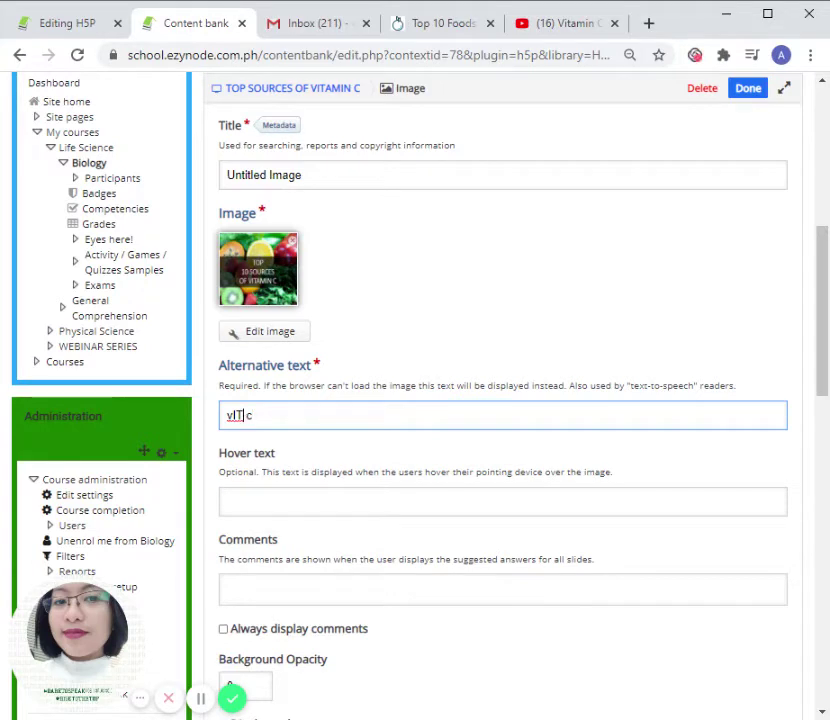
pyautogui.press('Tab')
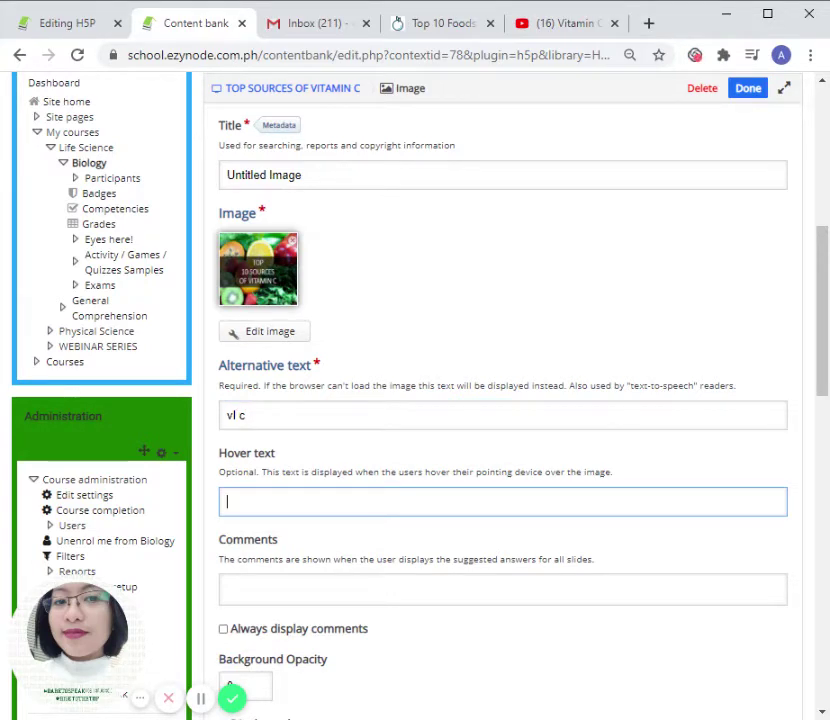
pyautogui.hotkey('shift', 'Tab')
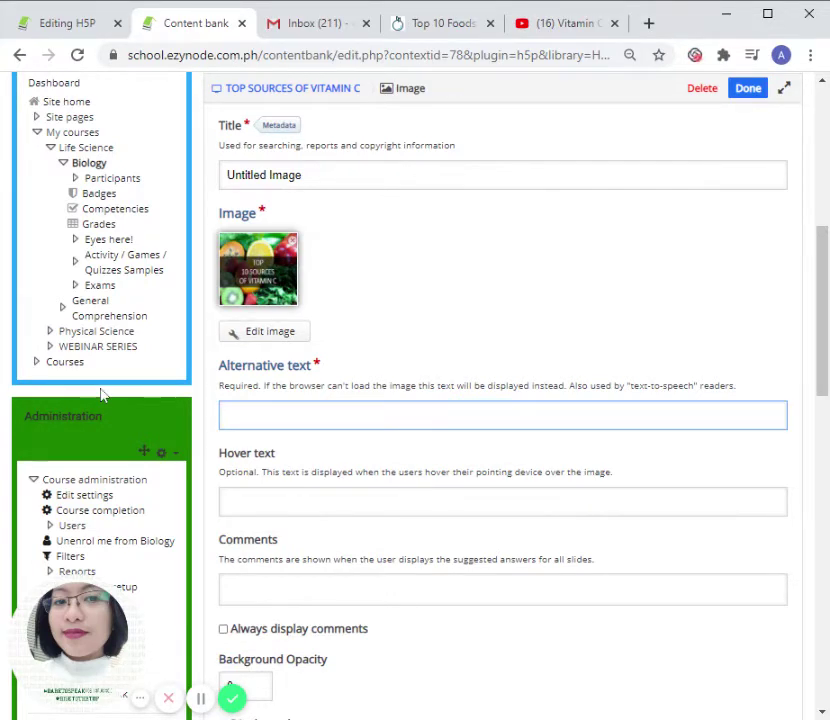
pyautogui.write('Vitamin C')
pyautogui.scroll(-3, 287, 571)
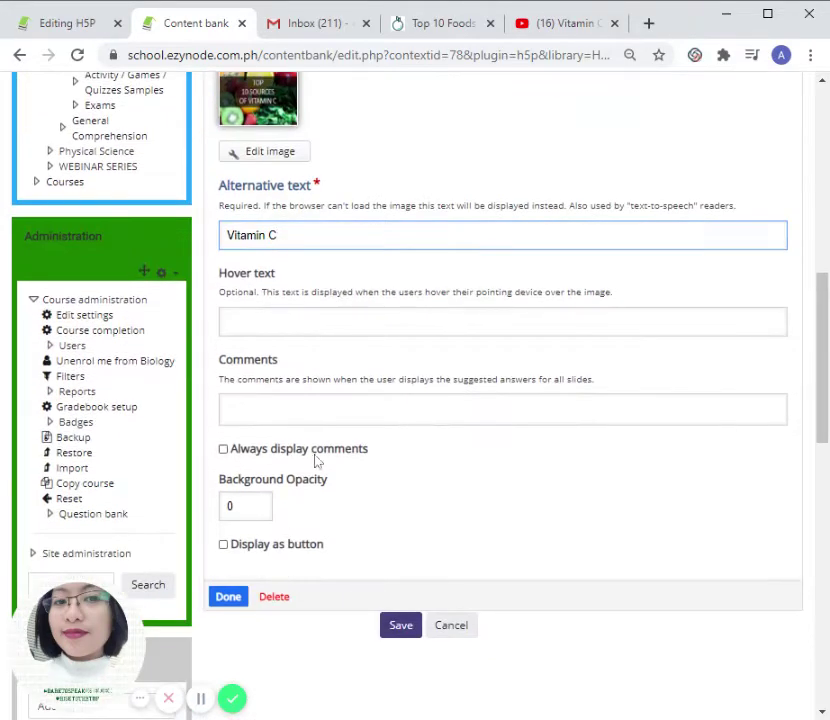
pyautogui.click(228, 598)
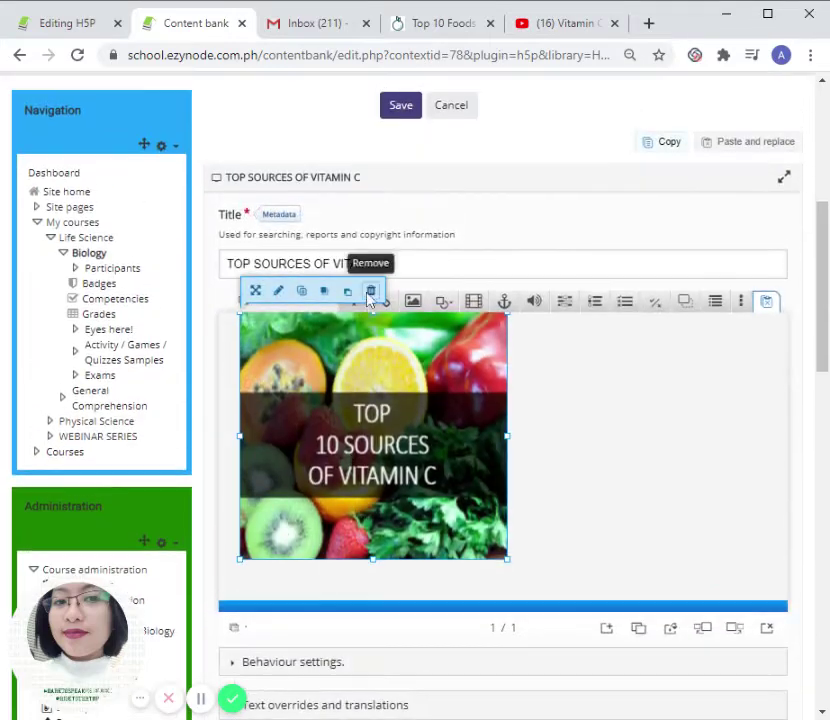
# Step: Move and stretch the title image until it fills nearly the whole first slide
pyautogui.moveTo(355, 388); pyautogui.dragTo(464, 379)
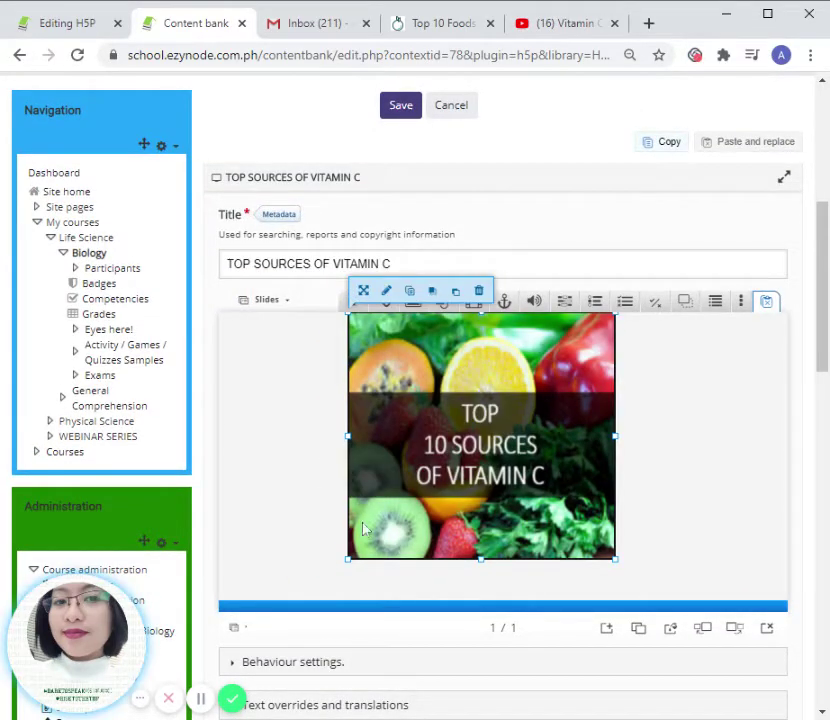
pyautogui.click(346, 439)
pyautogui.click(349, 440)
pyautogui.moveTo(351, 440); pyautogui.dragTo(261, 437)
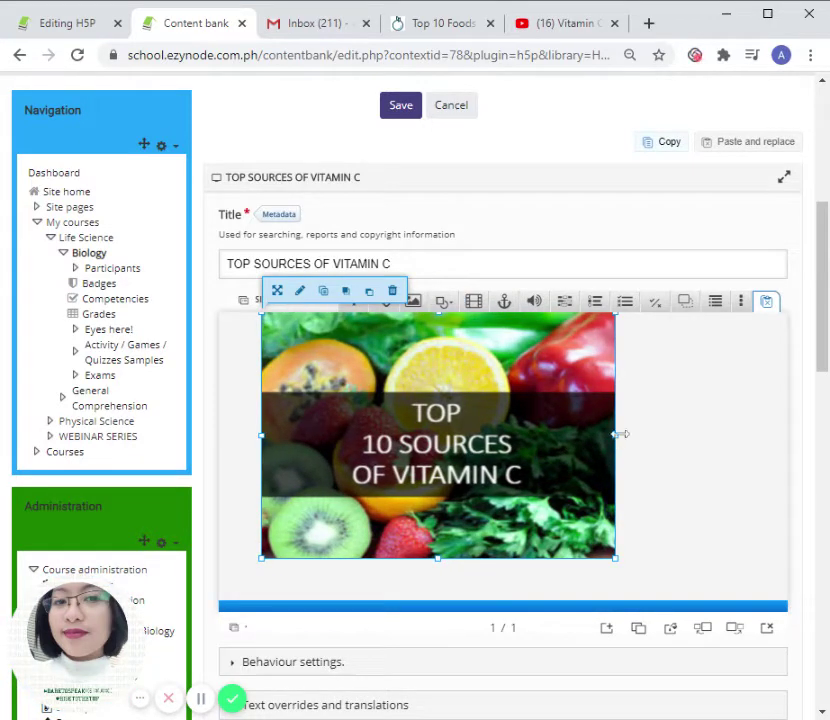
pyautogui.moveTo(621, 441); pyautogui.dragTo(766, 437)
pyautogui.moveTo(516, 568); pyautogui.dragTo(513, 630)
pyautogui.moveTo(540, 494); pyautogui.dragTo(522, 495)
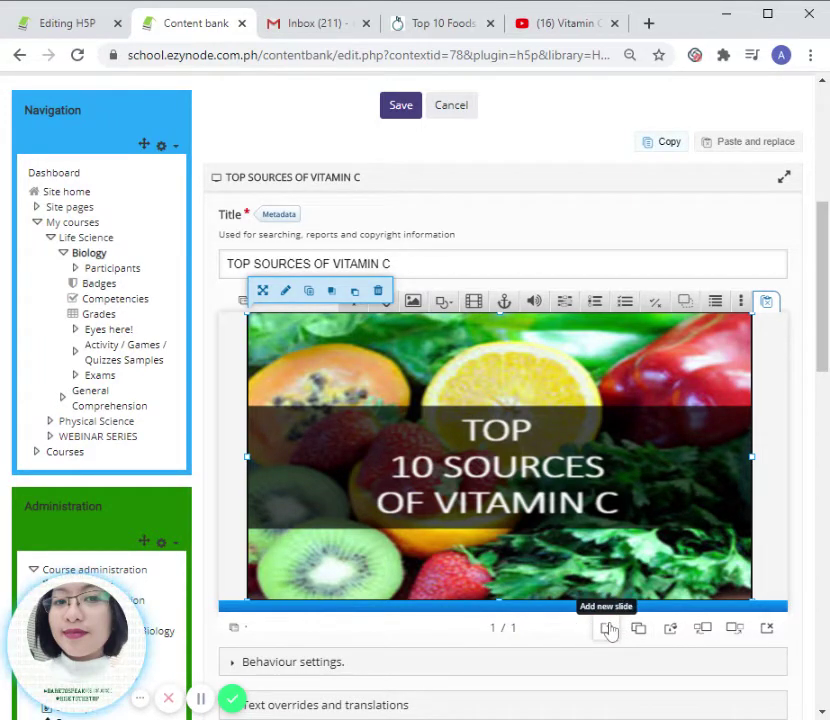
# Step: Add a second slide with a video element sourced from the Vitamin C YouTube URL
pyautogui.click(608, 629)
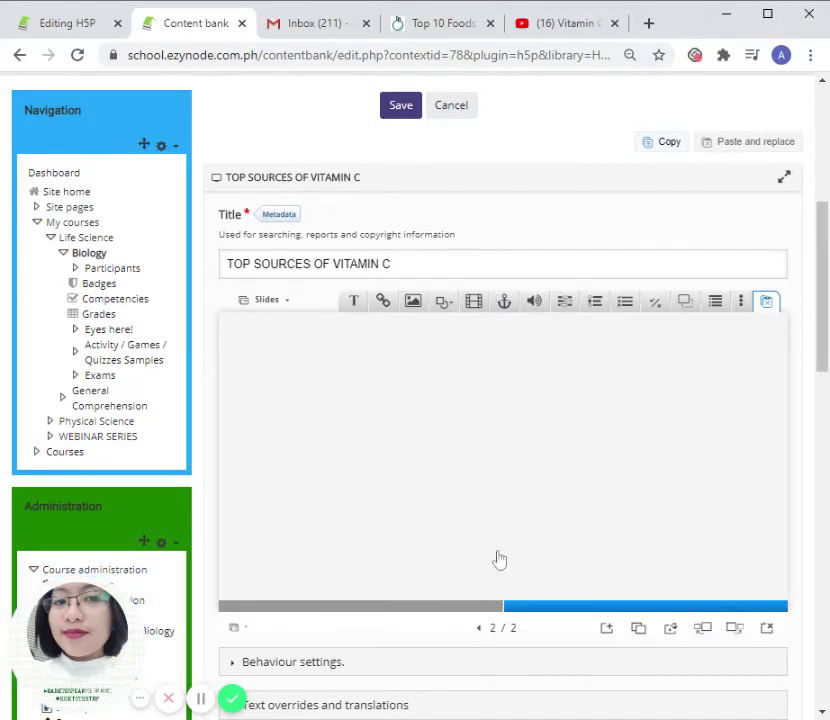
pyautogui.click(474, 301)
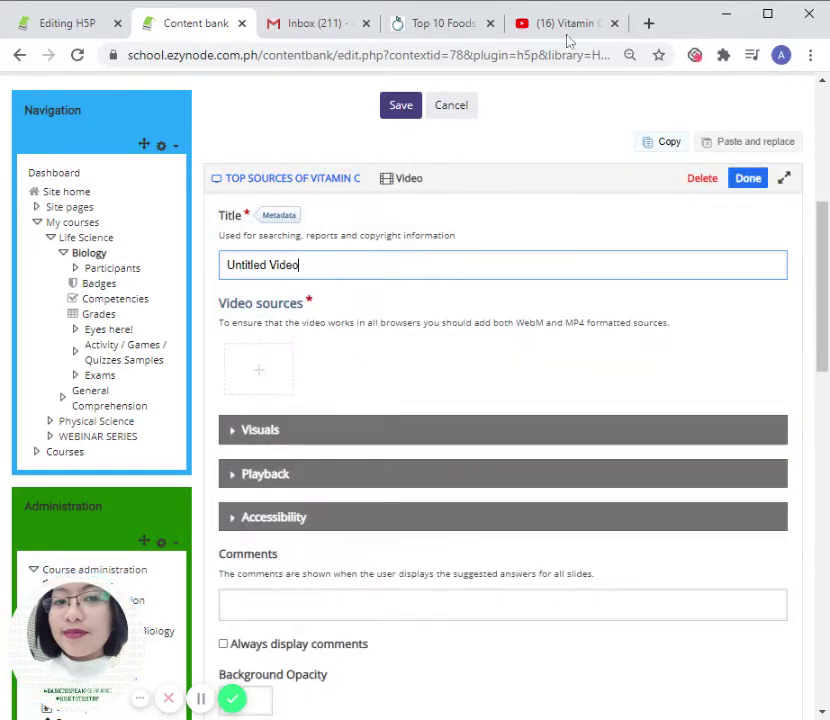
pyautogui.click(551, 27)
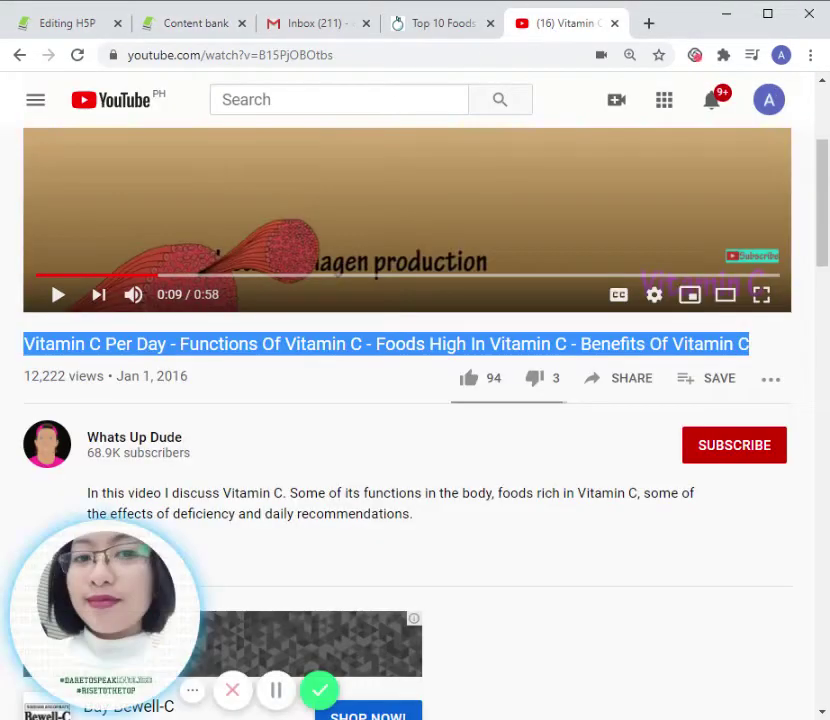
pyautogui.scroll(3, 400, 400)
pyautogui.hotkey('ctrl', 'l')
pyautogui.hotkey('ctrl', 'c')
pyautogui.click(200, 24)
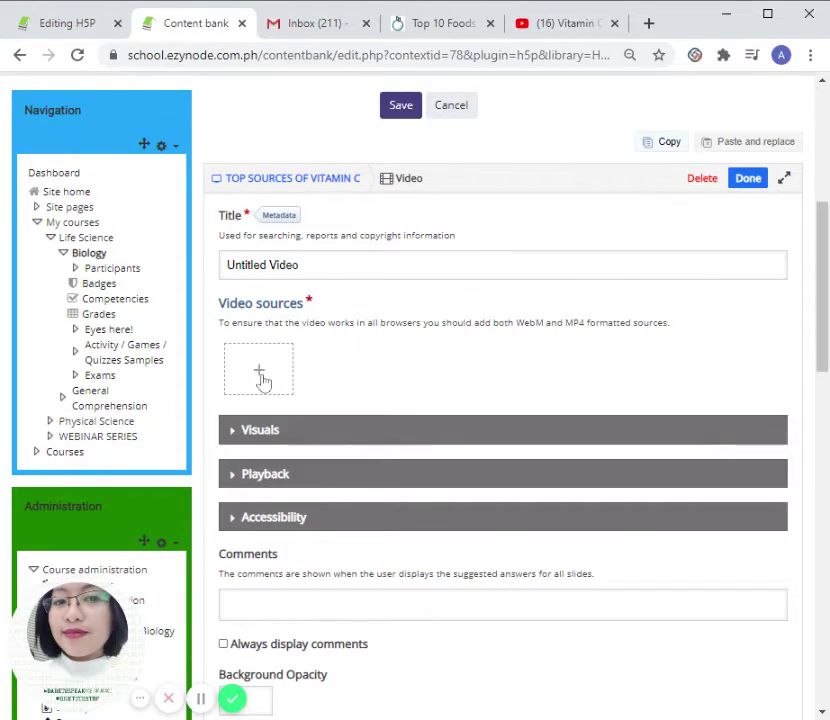
pyautogui.click(260, 375)
pyautogui.click(477, 424)
pyautogui.hotkey('ctrl', 'v')
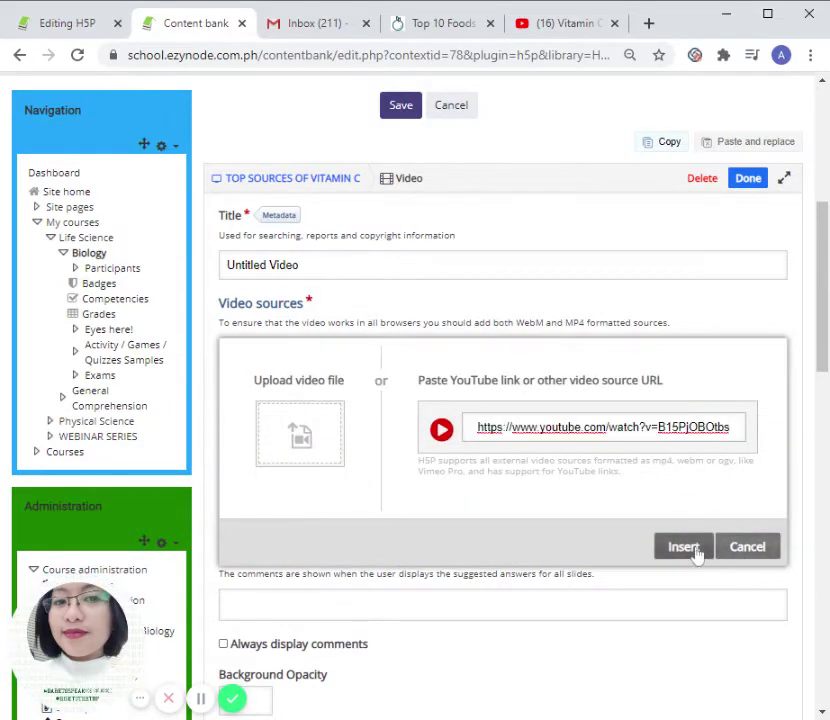
pyautogui.click(688, 549)
pyautogui.scroll(-4, 258, 388)
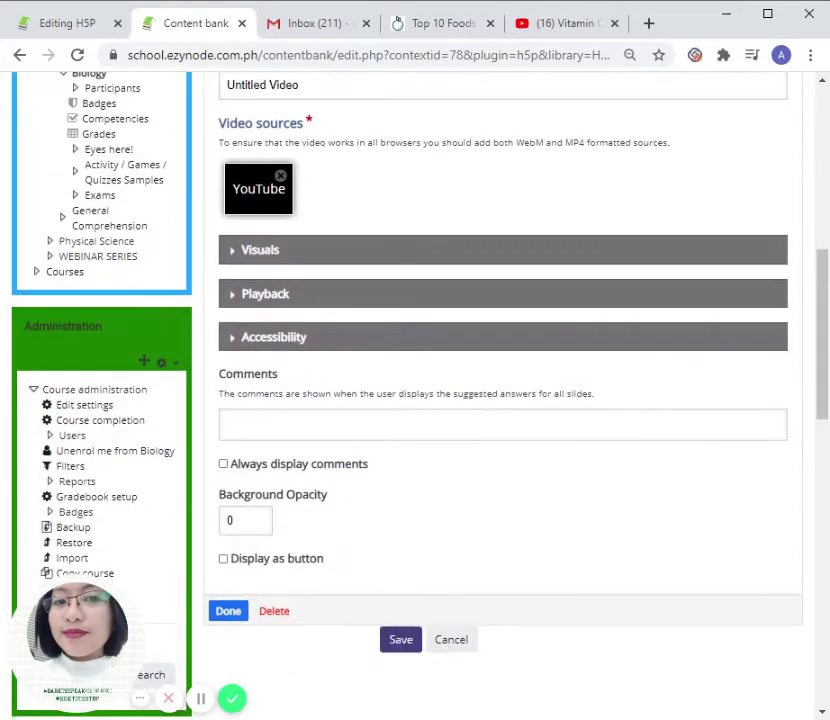
pyautogui.click(228, 611)
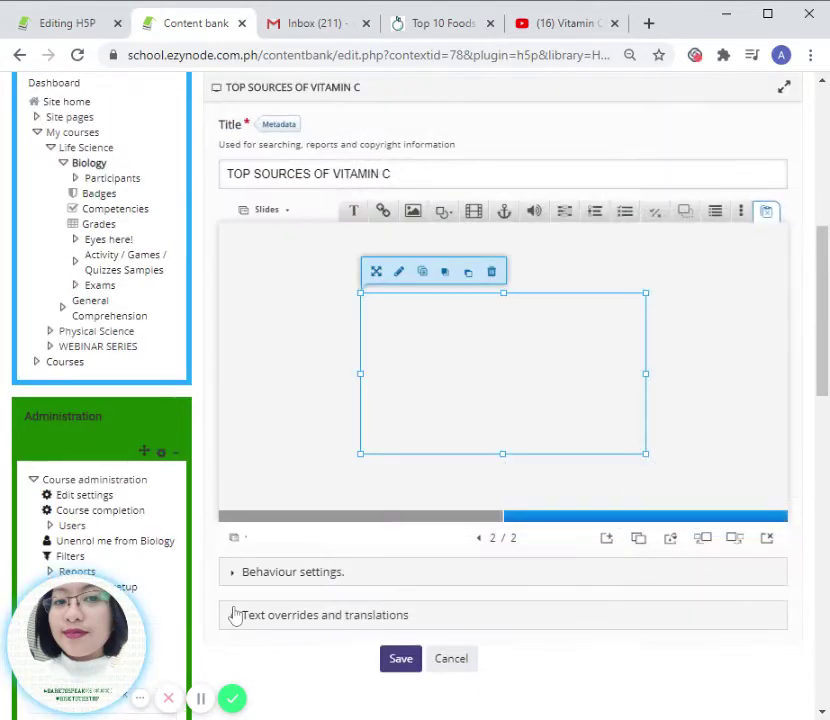
# Step: Move the video to the top-left and stretch it across the full slide width
pyautogui.moveTo(505, 350); pyautogui.dragTo(363, 281)
pyautogui.moveTo(504, 383); pyautogui.dragTo(670, 528)
pyautogui.moveTo(668, 366); pyautogui.dragTo(787, 366)
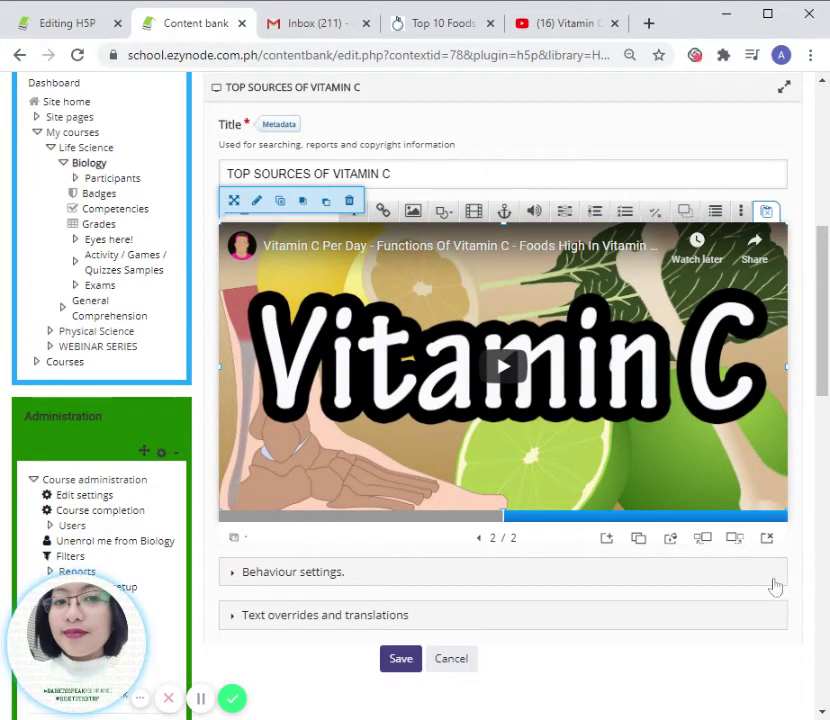
# Step: Add a third slide with an image element showing the uploaded #1: Guavas picture
pyautogui.click(606, 540)
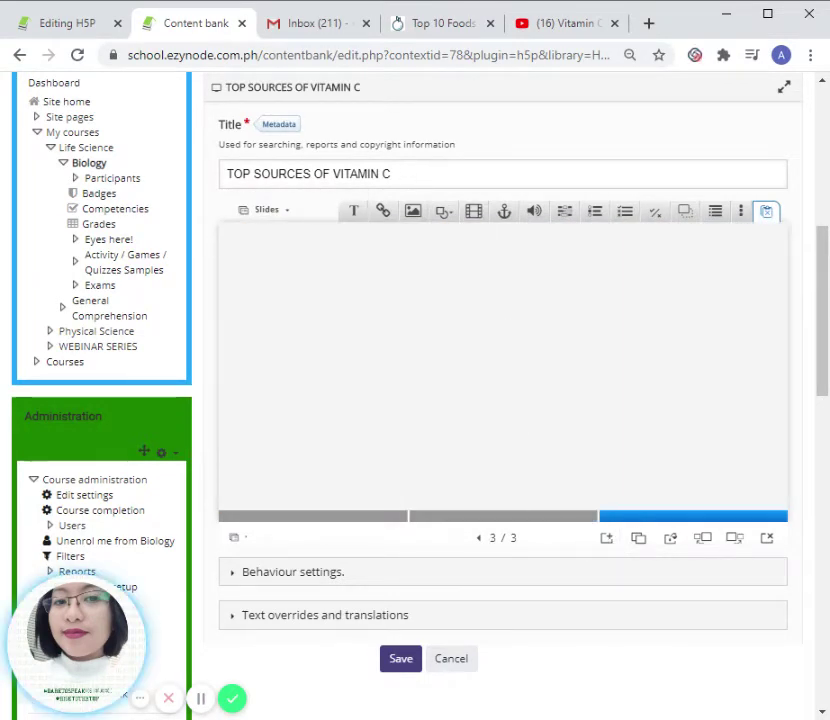
pyautogui.click(412, 211)
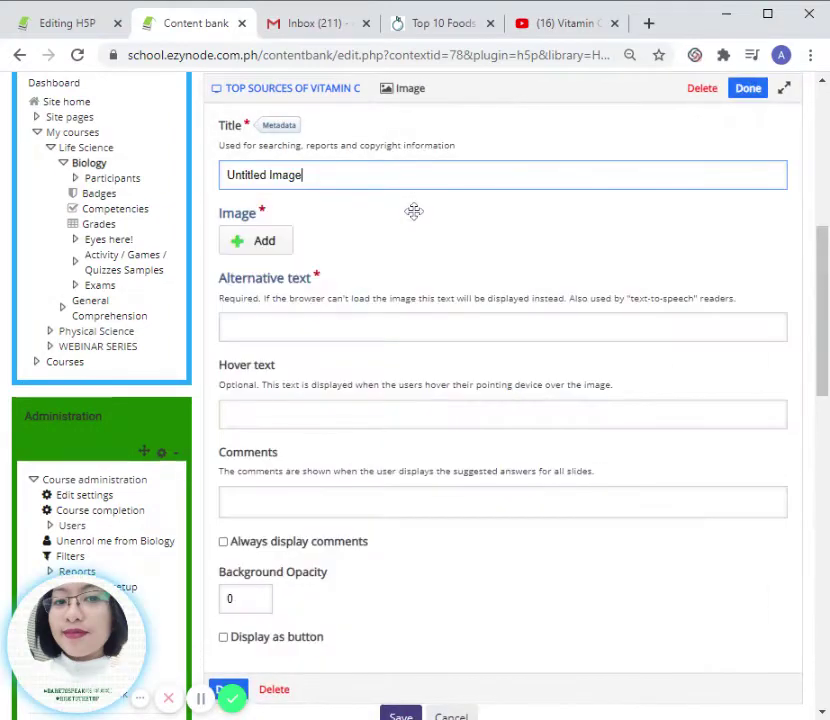
pyautogui.click(267, 241)
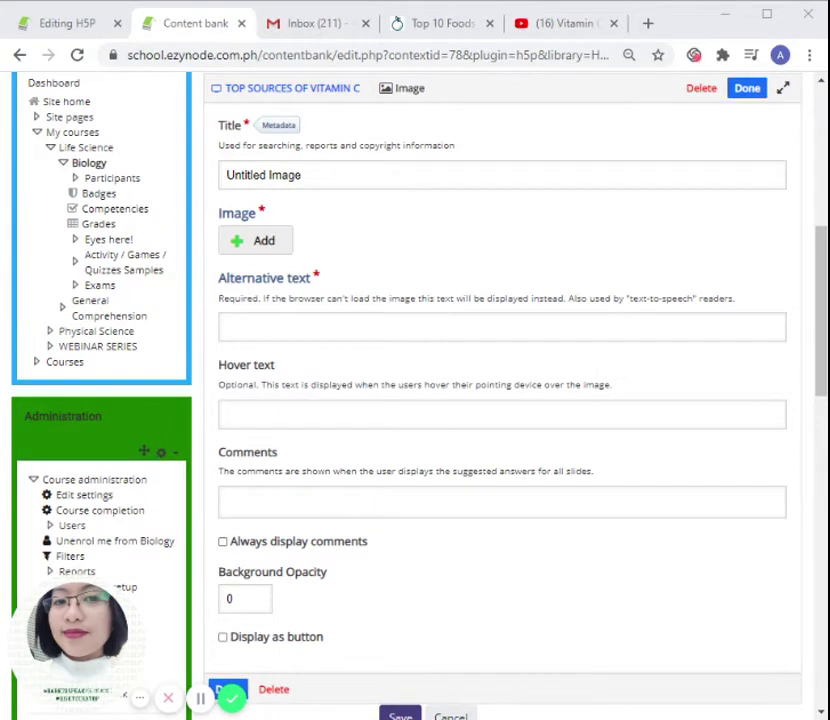
pyautogui.press('Return')
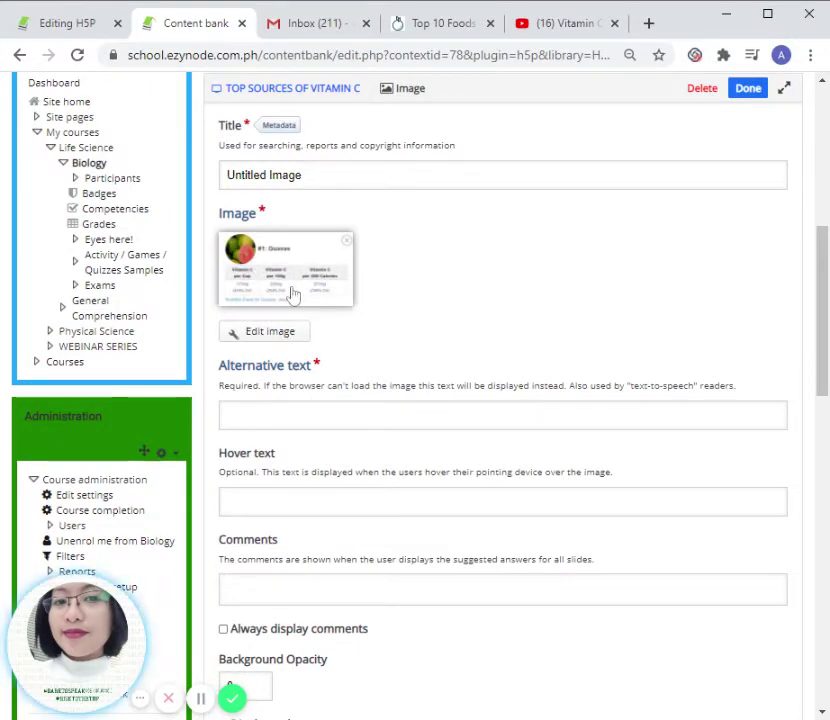
pyautogui.scroll(-4, 292, 293)
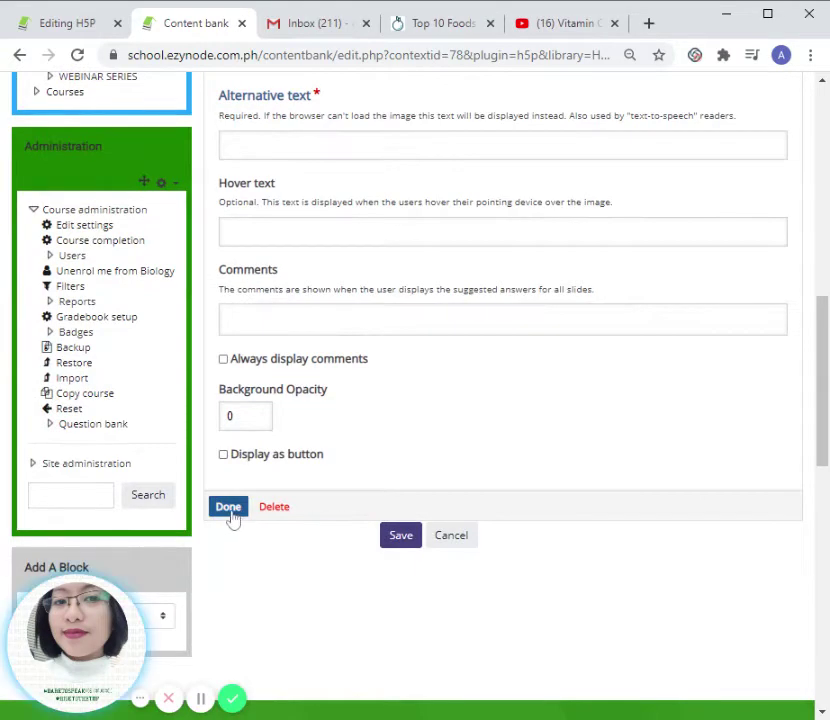
pyautogui.click(229, 508)
# Step: Move the Guavas image to the top-left and enlarge it to full slide width
pyautogui.moveTo(524, 354); pyautogui.dragTo(325, 246)
pyautogui.moveTo(431, 340); pyautogui.dragTo(747, 508)
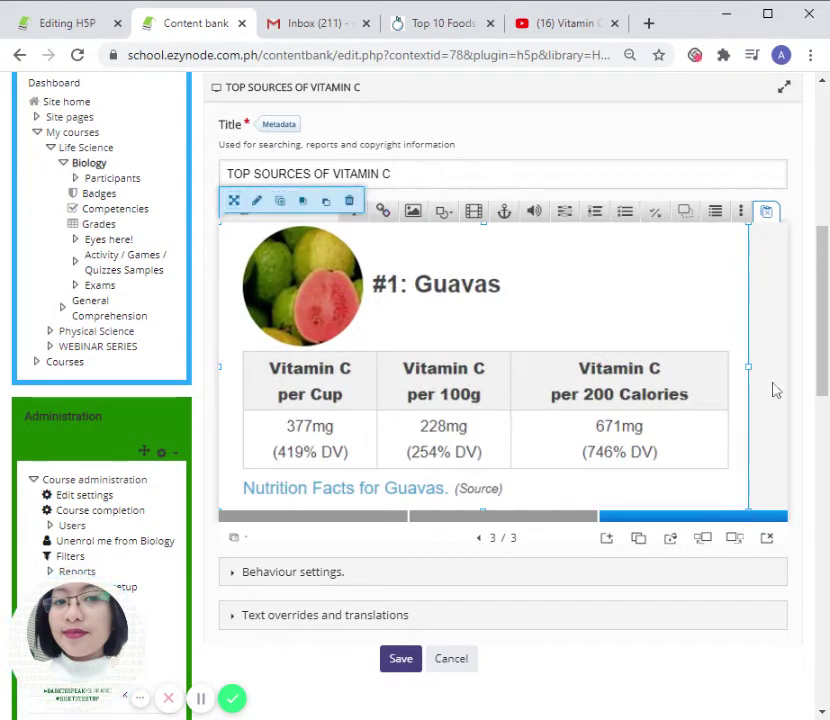
pyautogui.moveTo(749, 366); pyautogui.dragTo(789, 365)
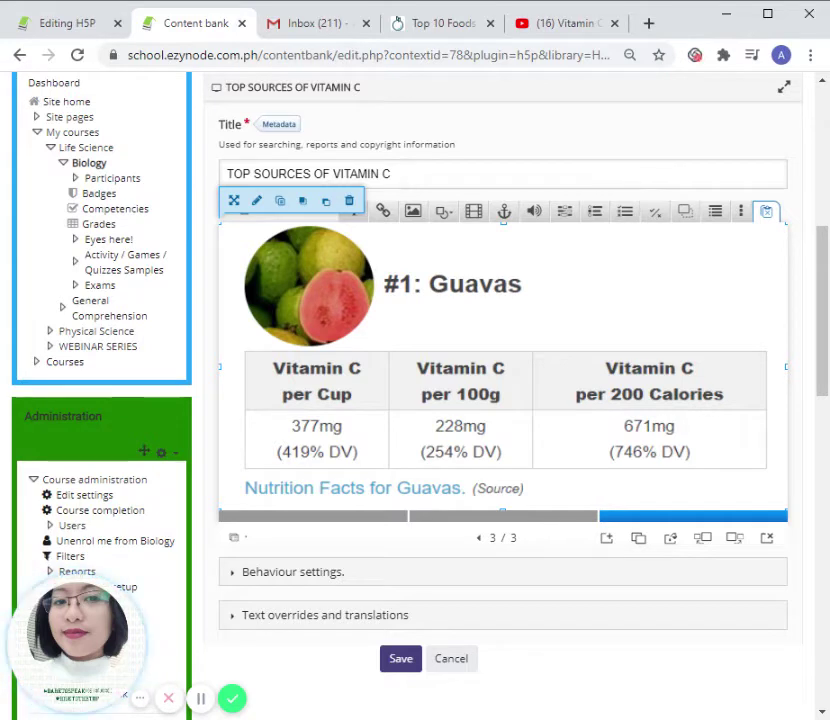
# Step: Add a fourth slide with an image element showing the uploaded #2: Kiwifruit picture
pyautogui.click(607, 541)
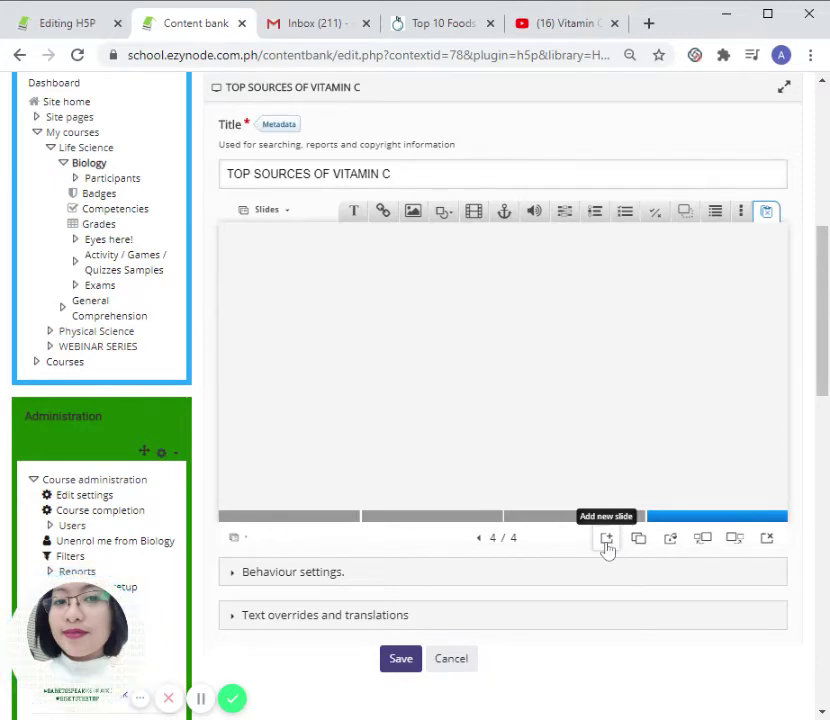
pyautogui.click(413, 211)
pyautogui.click(283, 247)
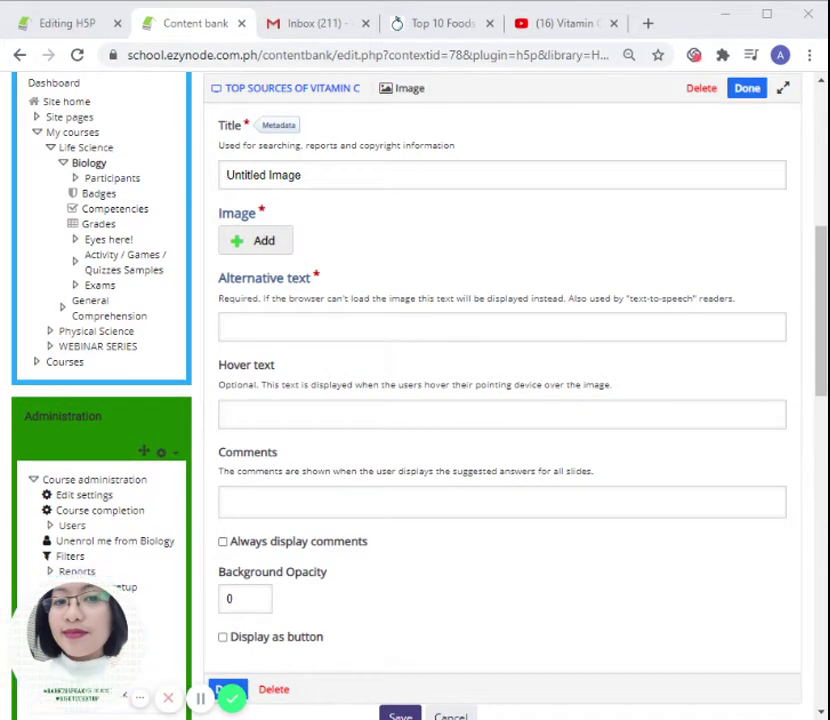
pyautogui.press('Return')
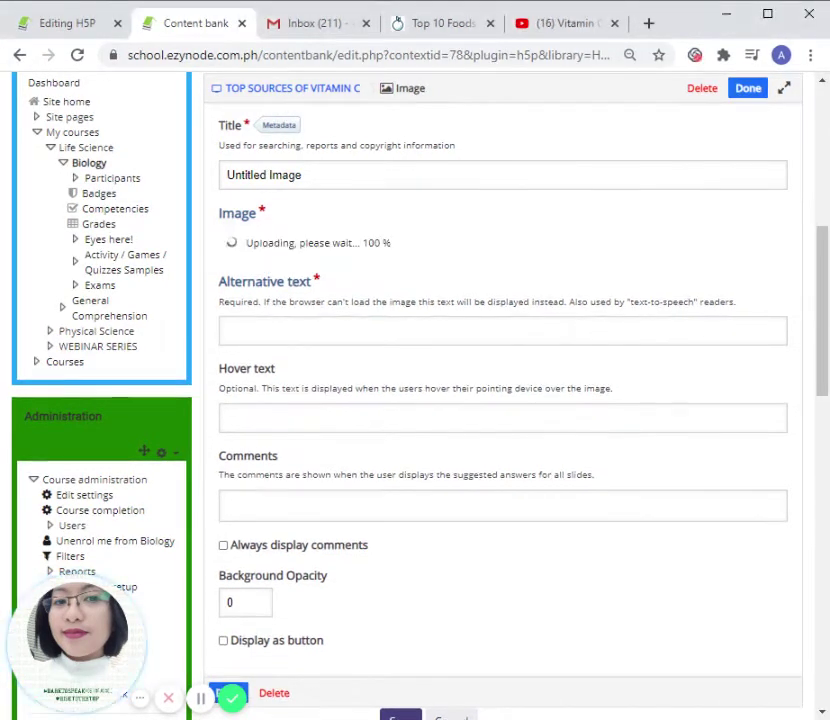
pyautogui.scroll(-2, 322, 578)
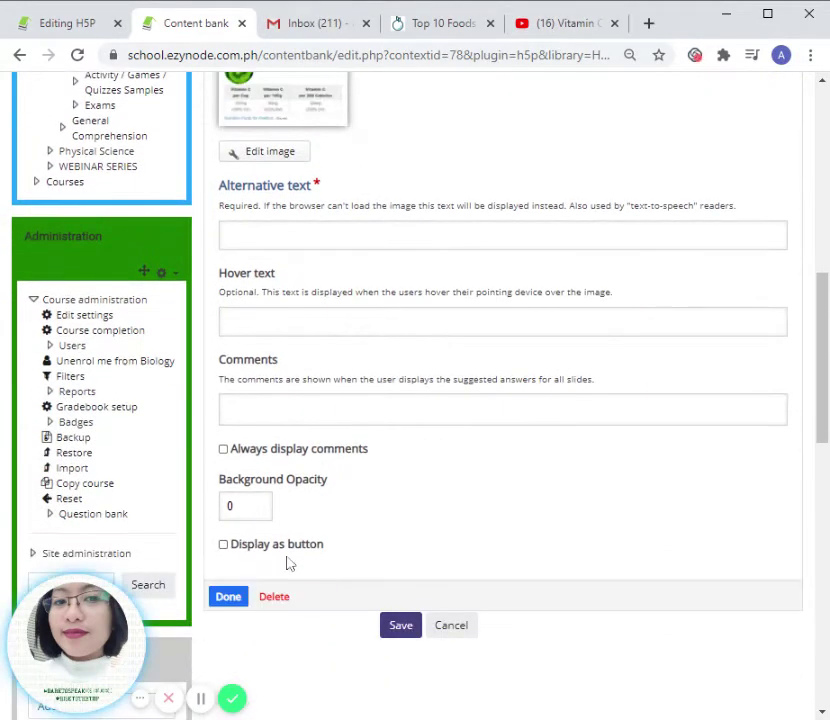
pyautogui.click(226, 600)
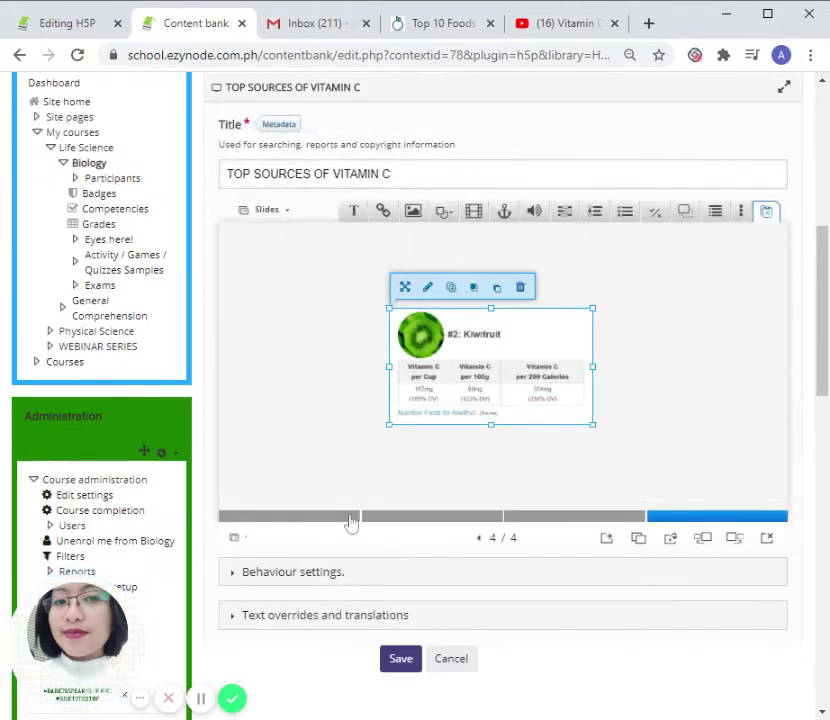
# Step: Move the Kiwifruit image to the top-left and stretch it to the slide's right edge
pyautogui.moveTo(447, 354); pyautogui.dragTo(206, 249)
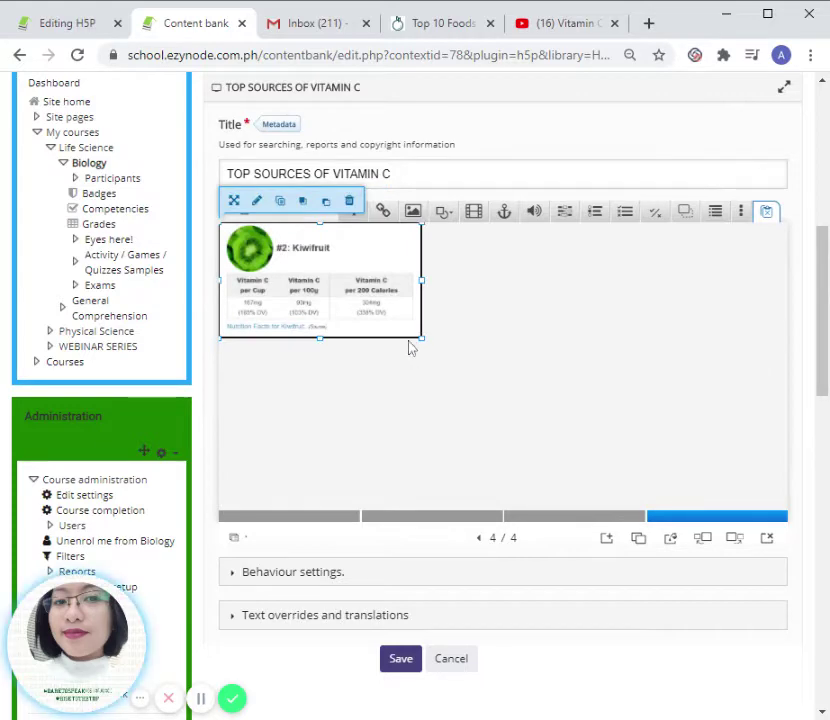
pyautogui.moveTo(424, 339); pyautogui.dragTo(689, 532)
pyautogui.moveTo(726, 364); pyautogui.dragTo(815, 363)
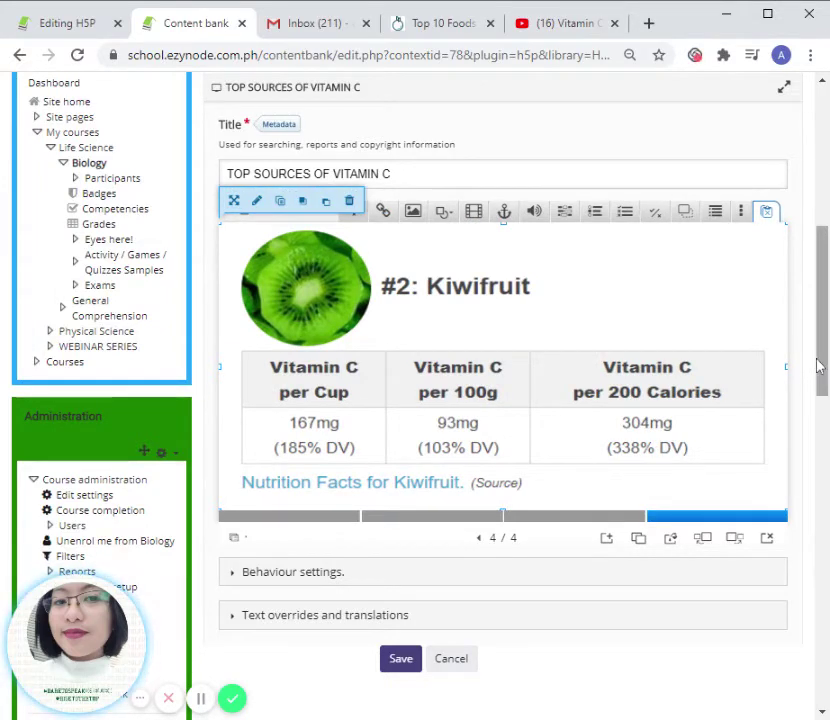
# Step: Add a fifth slide with an image element showing the #3: Bell Peppers picture
pyautogui.click(612, 541)
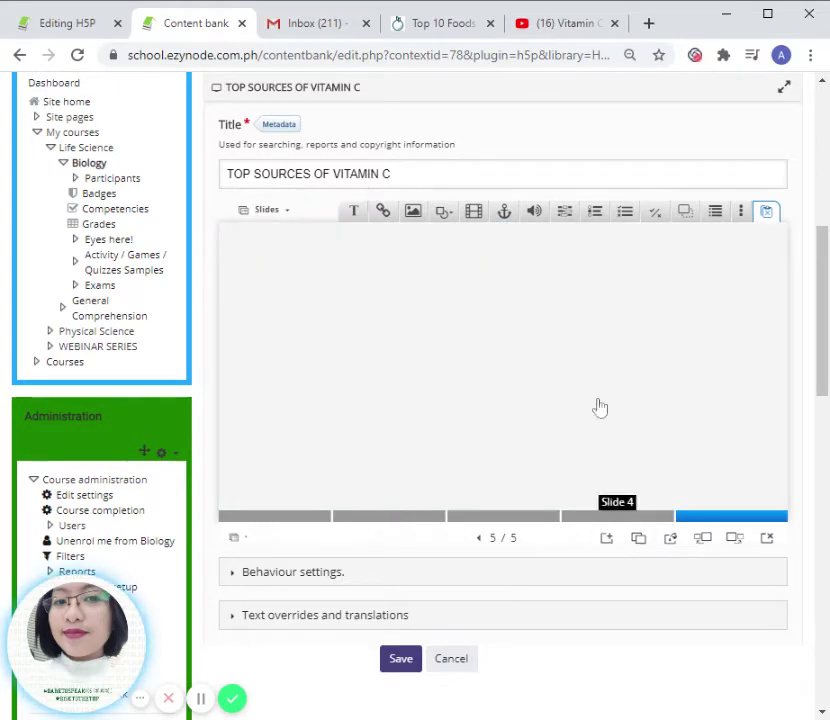
pyautogui.click(414, 215)
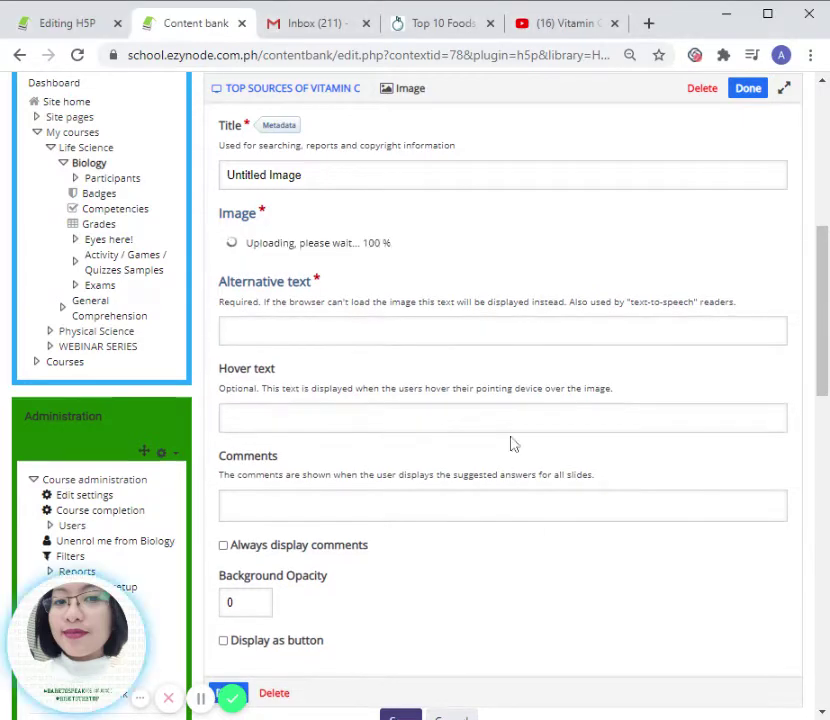
pyautogui.scroll(-2, 296, 526)
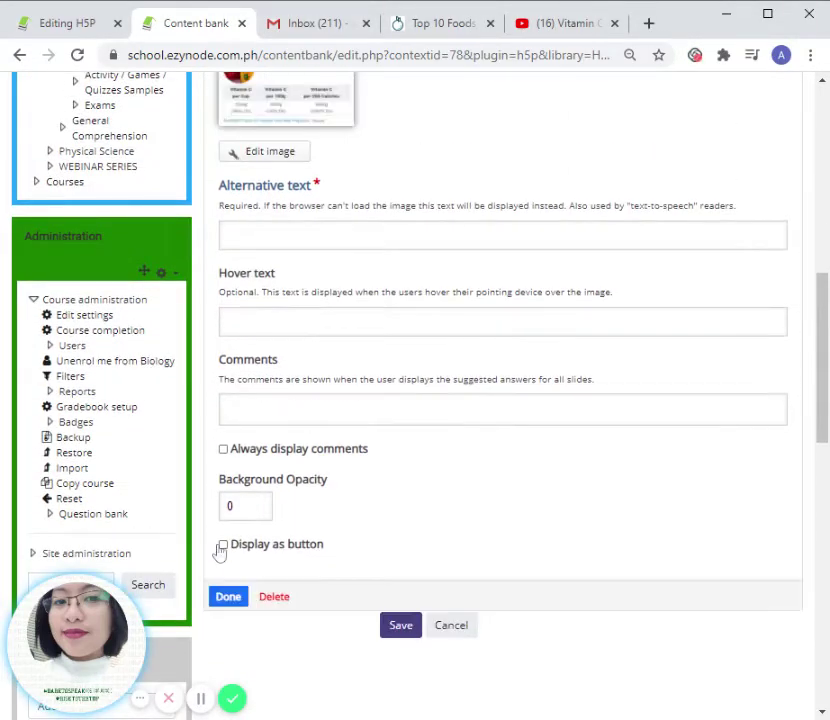
pyautogui.click(228, 596)
# Step: Move the Bell Peppers image to the top-left and widen it to the slide's right edge
pyautogui.moveTo(392, 354); pyautogui.dragTo(222, 265)
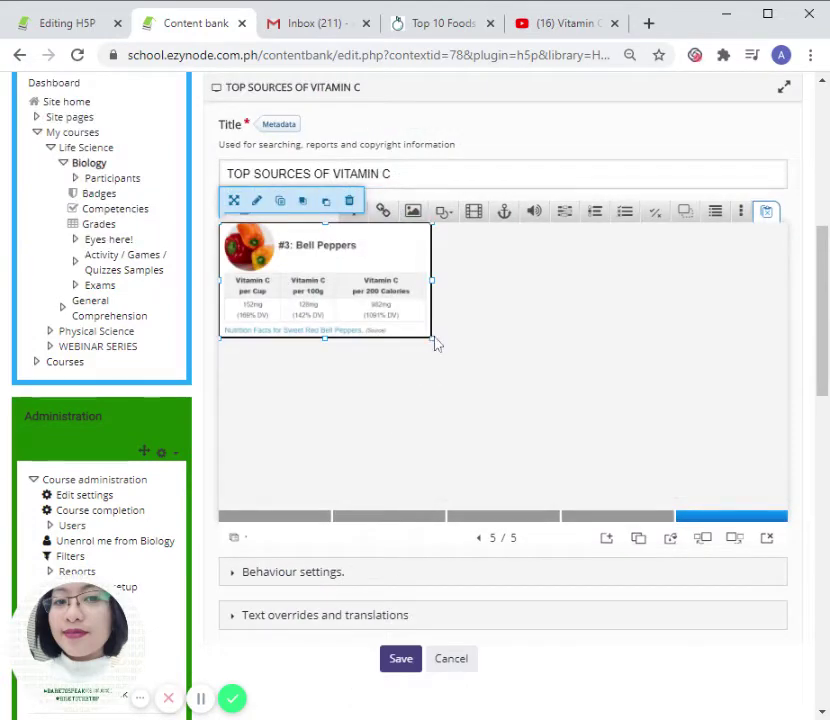
pyautogui.moveTo(432, 338); pyautogui.dragTo(771, 463)
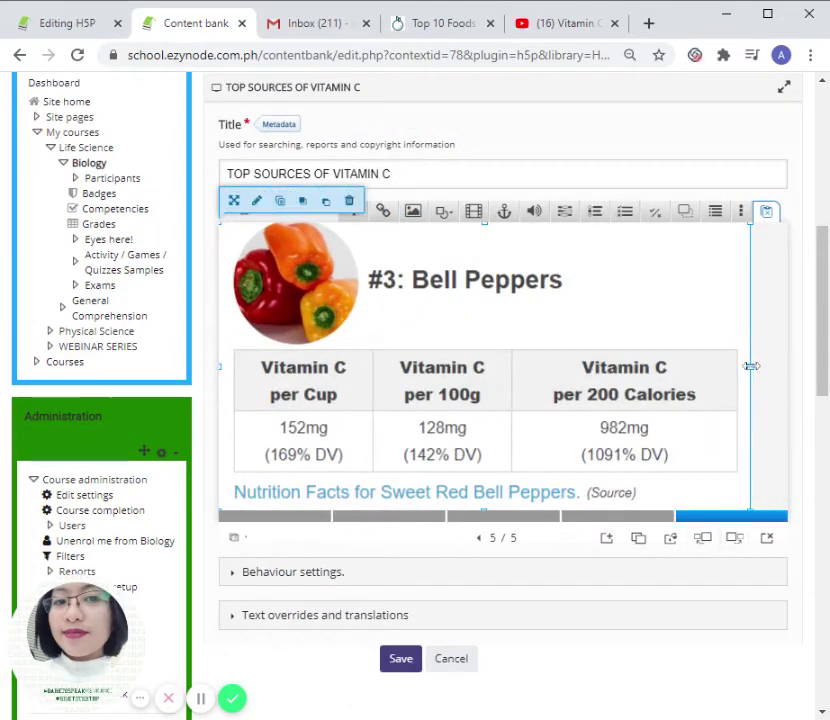
pyautogui.moveTo(750, 366); pyautogui.dragTo(810, 383)
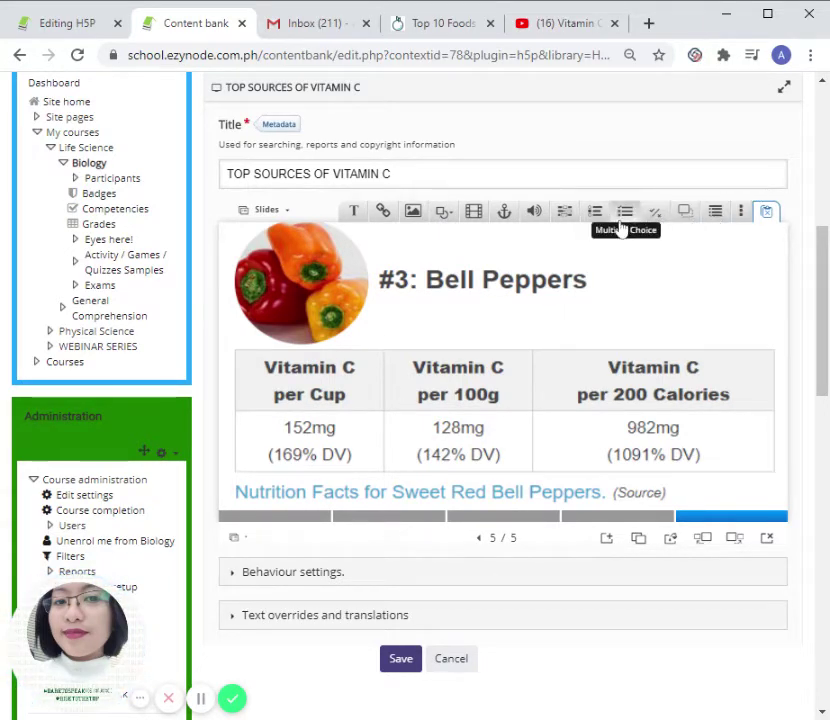
# Step: Add a Fill in the Blanks task with the line '1. What is the Vitamin C content per cup?'
pyautogui.click(557, 218)
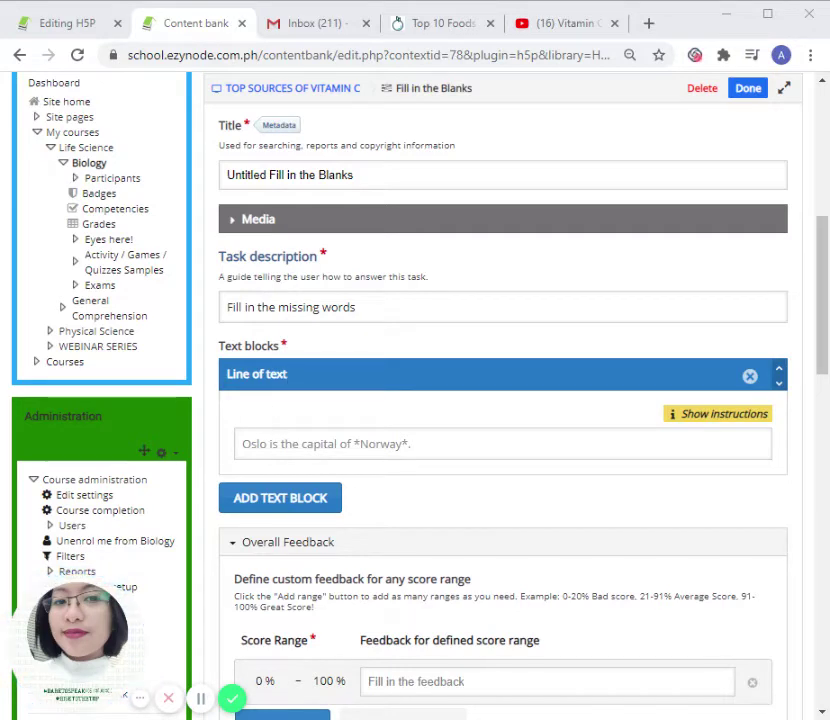
pyautogui.click(365, 447)
pyautogui.write('What is the Vitamin C content per cup?')
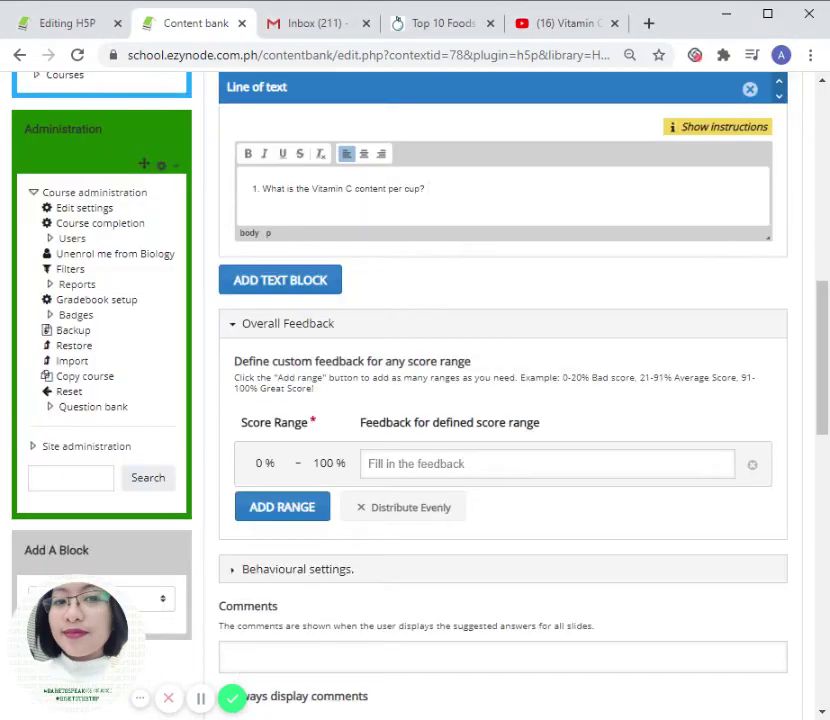
pyautogui.scroll(3, 352, 355)
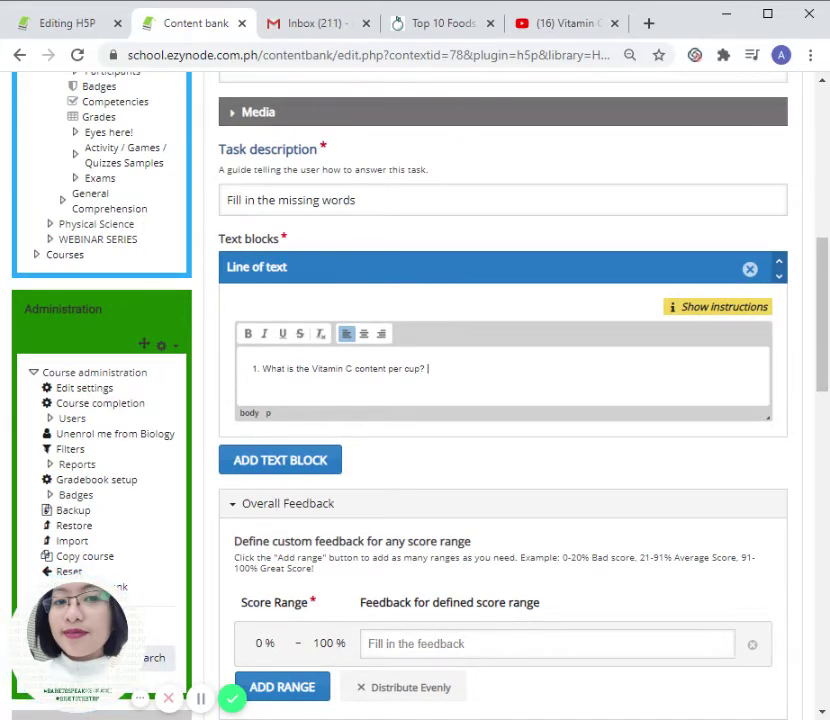
pyautogui.scroll(-9, 389, 432)
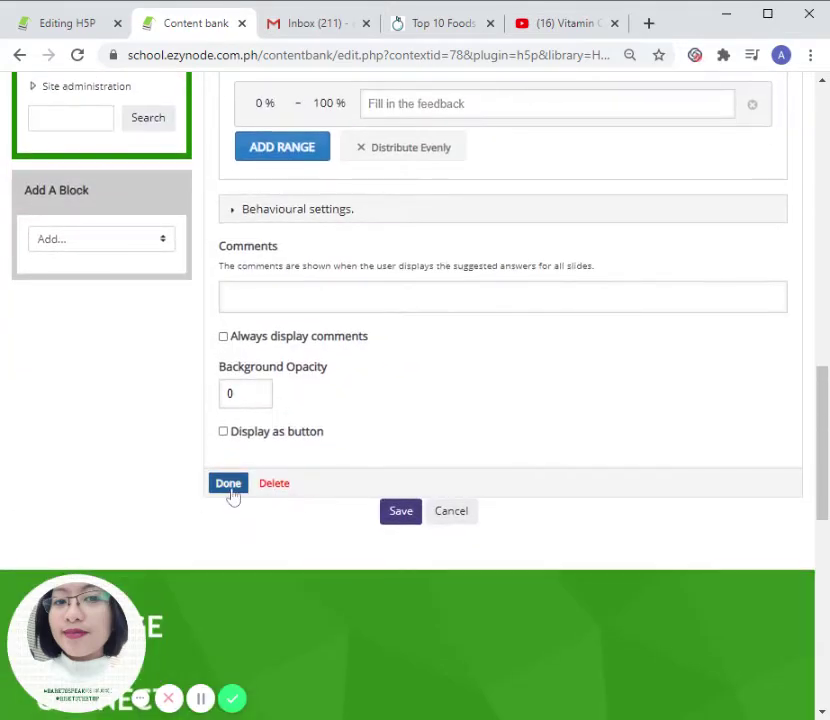
pyautogui.click(228, 484)
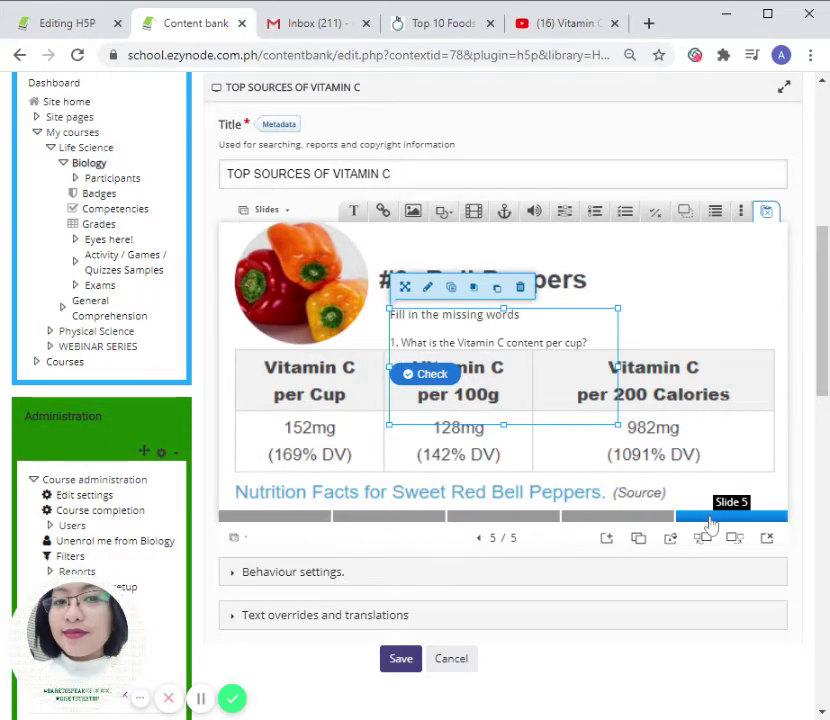
# Step: Add slide 6 with a Fill in the Blanks task holding the pasted Vitamin C per cup question
pyautogui.click(608, 545)
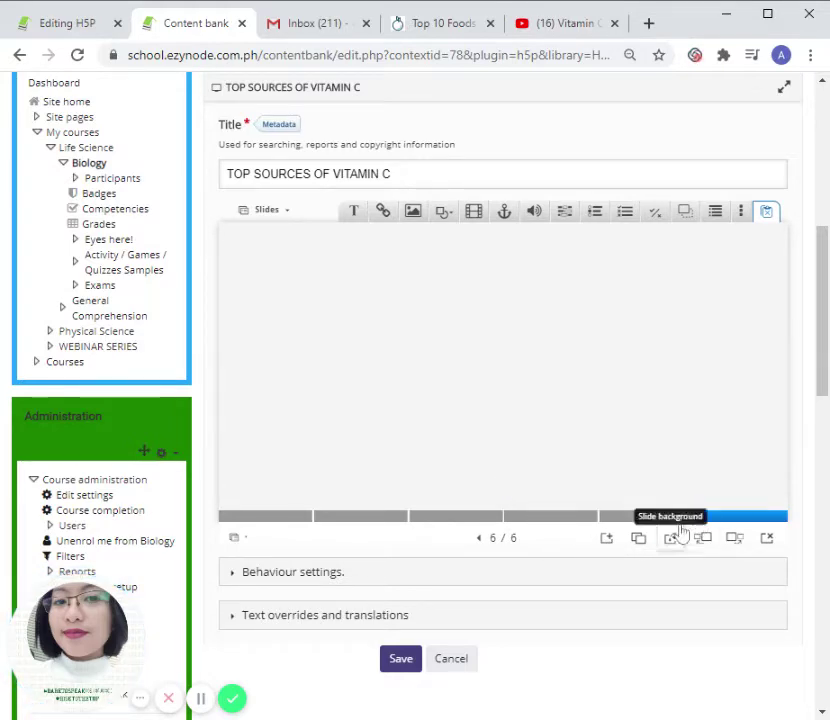
pyautogui.click(565, 213)
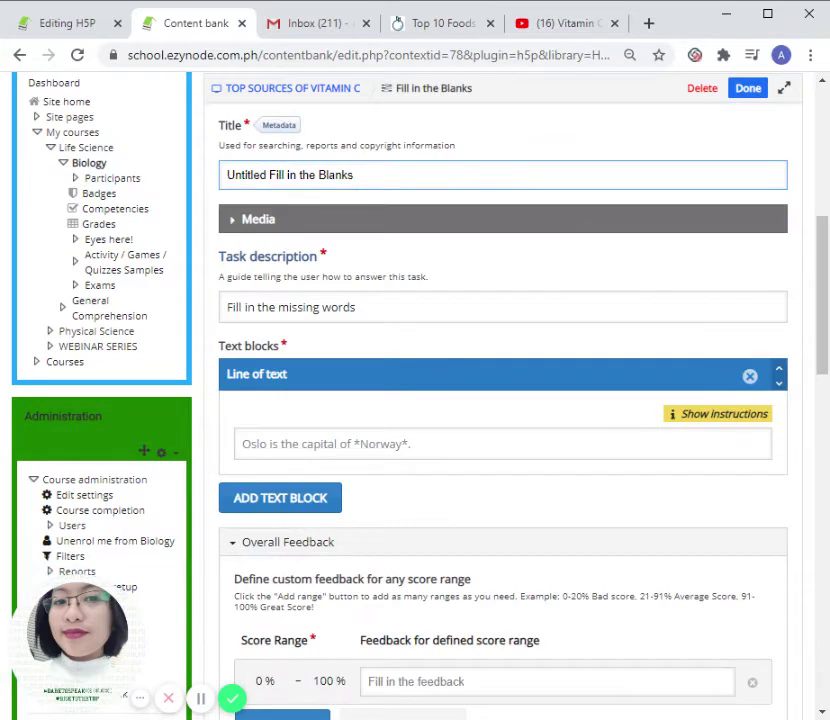
pyautogui.click(302, 448)
pyautogui.write('1. What is the Vitamin C content per cup?')
pyautogui.scroll(-3, 308, 456)
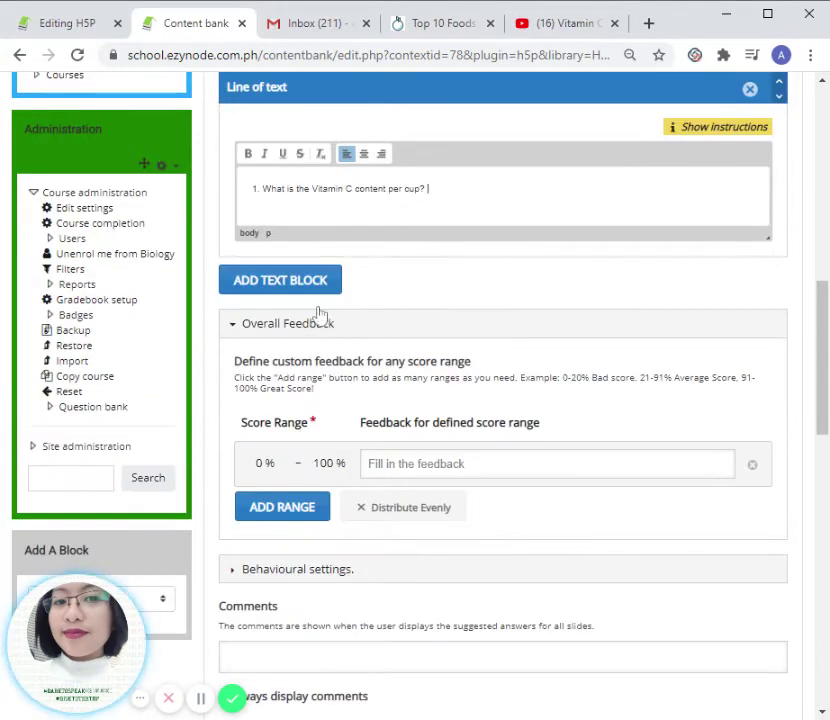
pyautogui.scroll(-2, 244, 637)
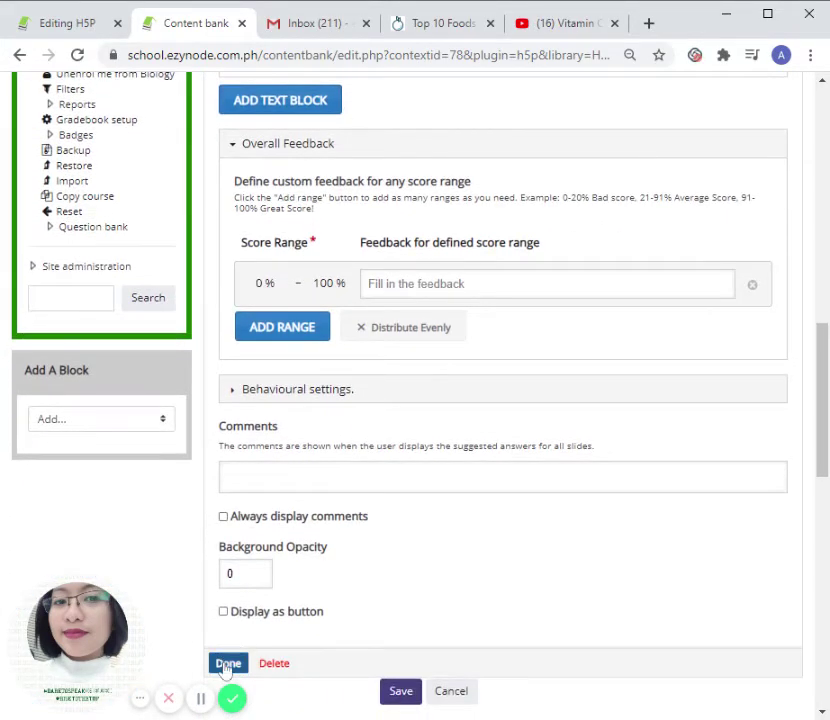
pyautogui.click(228, 663)
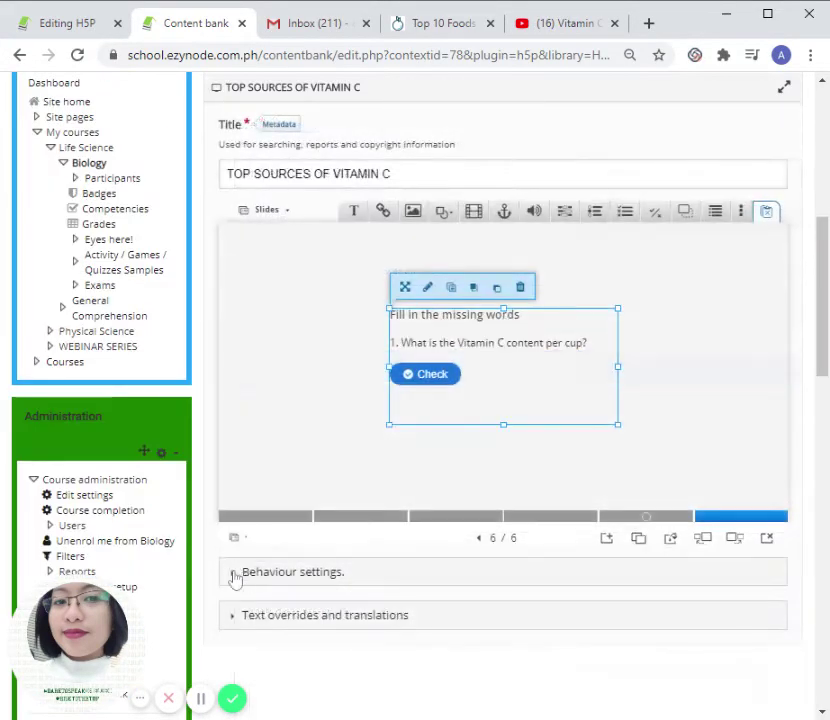
# Step: Move the task box to the slide's top-left and shrink it to a compact size
pyautogui.moveTo(384, 307)
pyautogui.mouseDown()
pyautogui.moveTo(391, 315)
pyautogui.moveTo(383, 303)
pyautogui.moveTo(388, 308)
pyautogui.mouseUp()
pyautogui.click(400, 330)
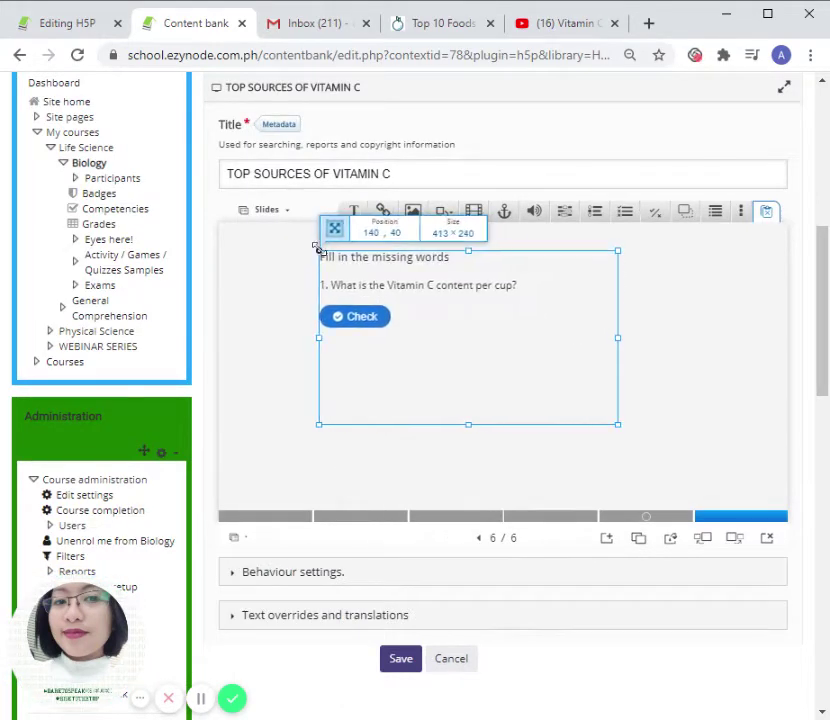
pyautogui.moveTo(318, 249); pyautogui.dragTo(291, 258)
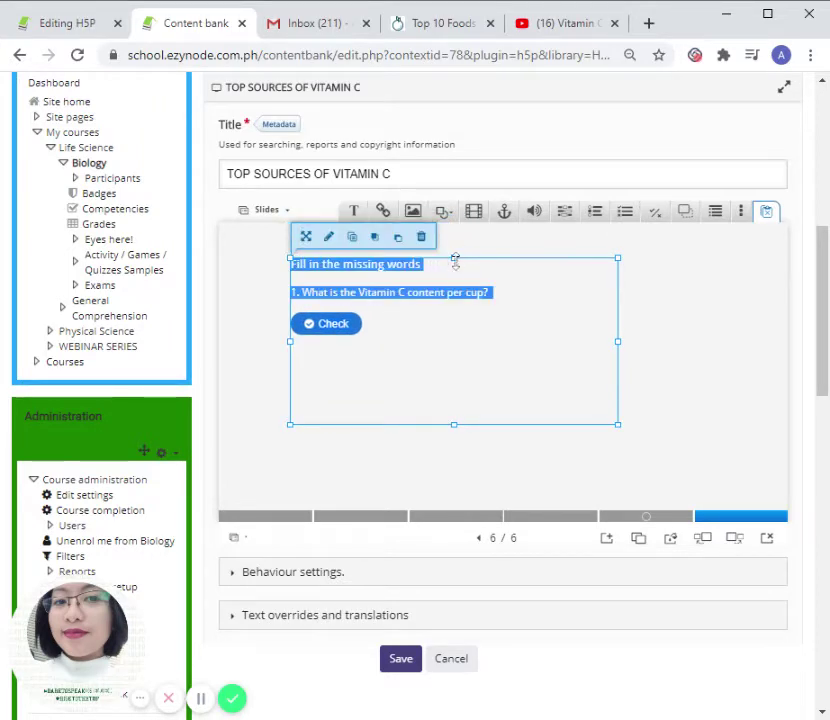
pyautogui.moveTo(422, 268); pyautogui.dragTo(441, 254)
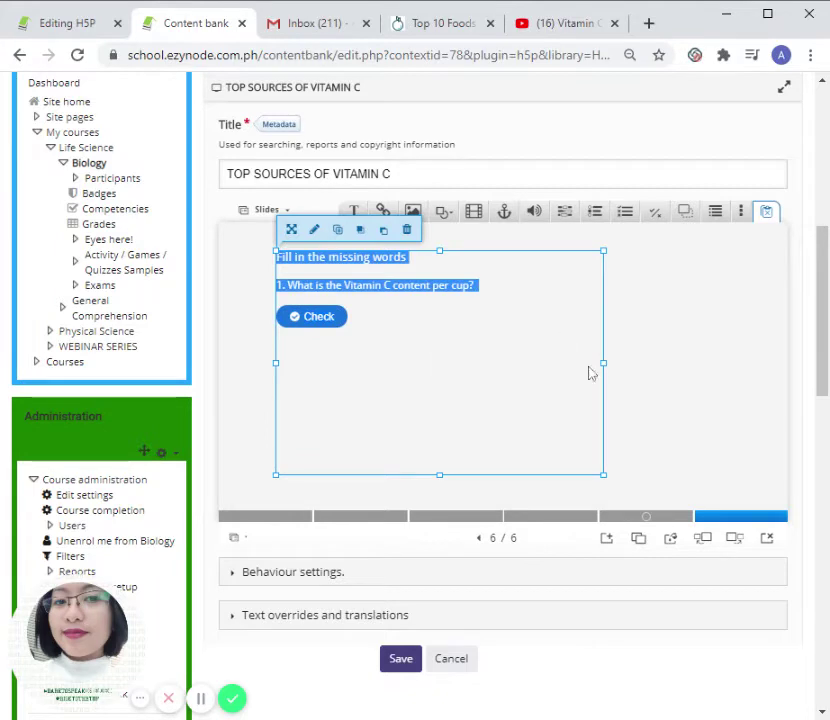
pyautogui.moveTo(601, 362); pyautogui.dragTo(528, 357)
pyautogui.moveTo(400, 474); pyautogui.dragTo(402, 418)
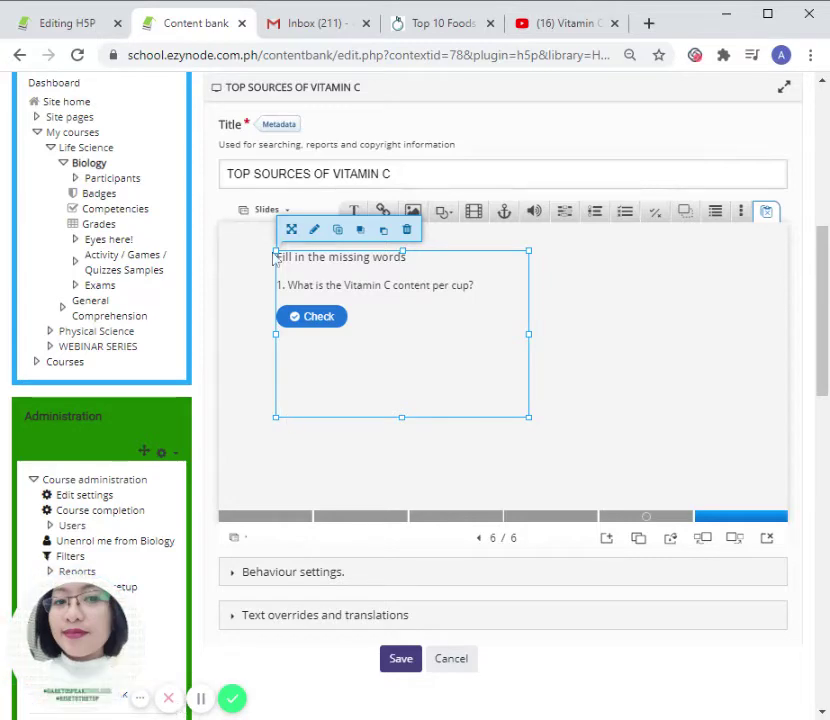
# Step: Edit the slide 6 task's text and show the instructions on marking blanks with asterisks
pyautogui.click(314, 231)
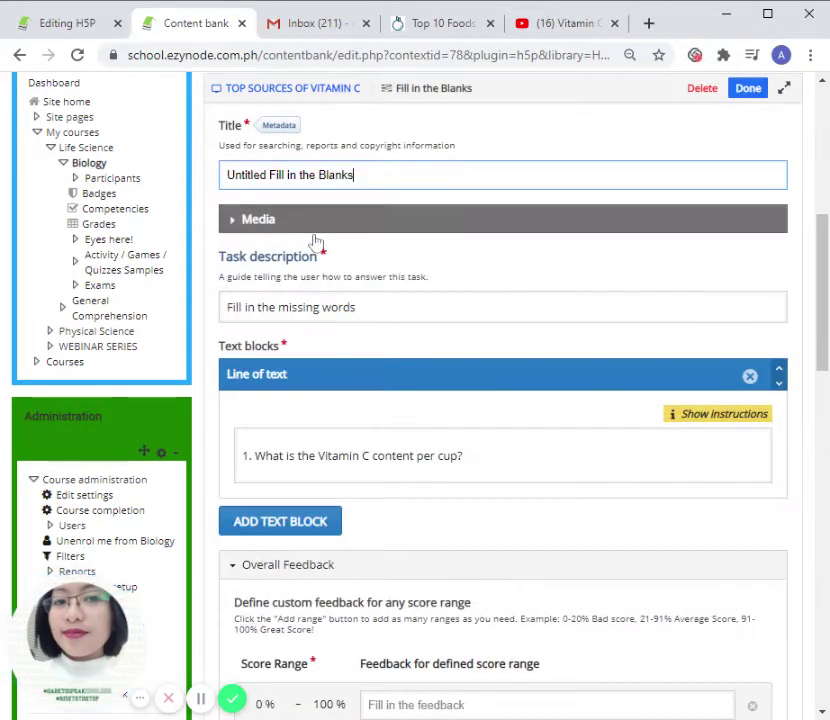
pyautogui.scroll(-3, 339, 389)
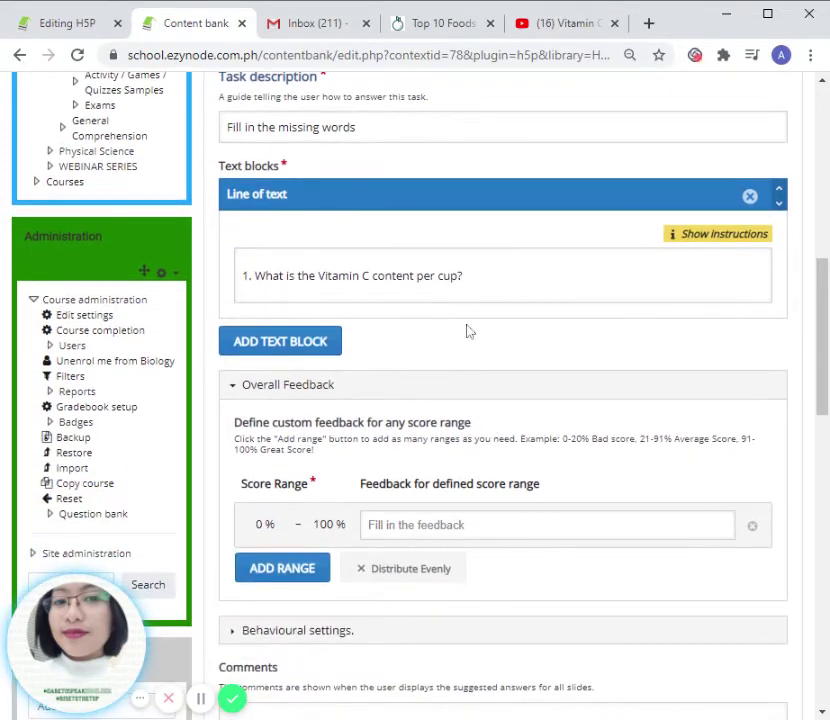
pyautogui.click(648, 266)
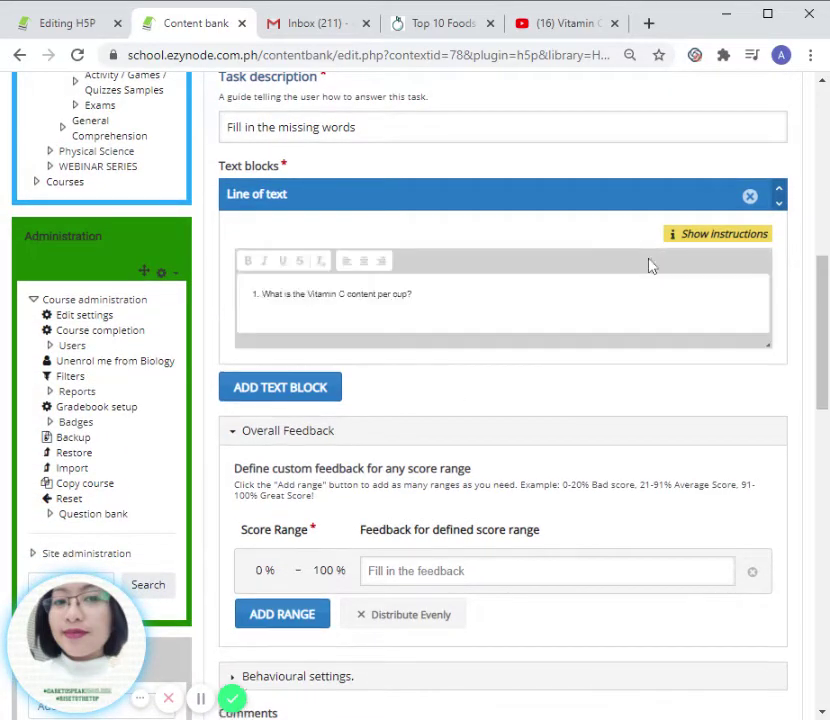
pyautogui.click(711, 238)
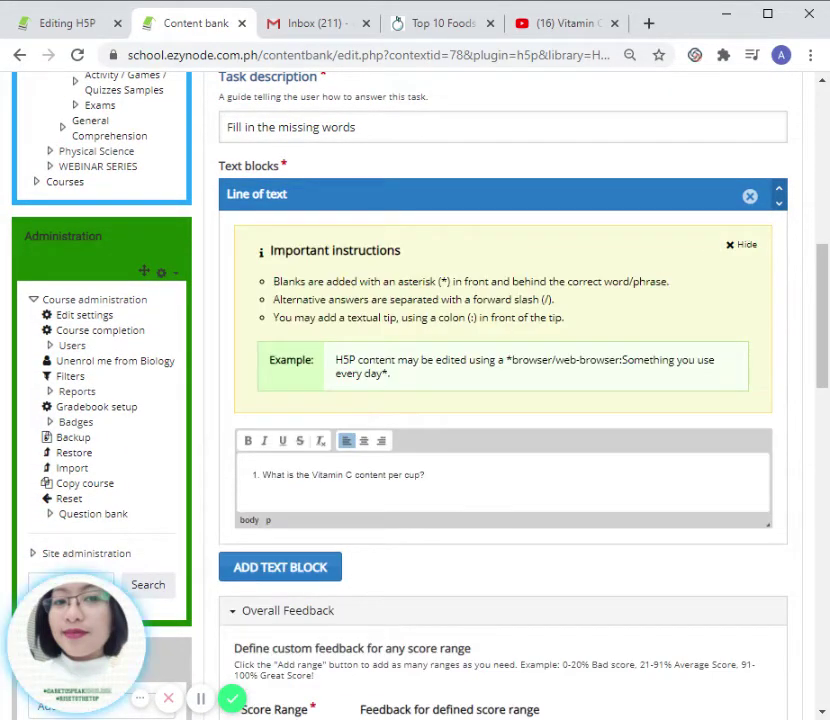
pyautogui.doubleClick(444, 282)
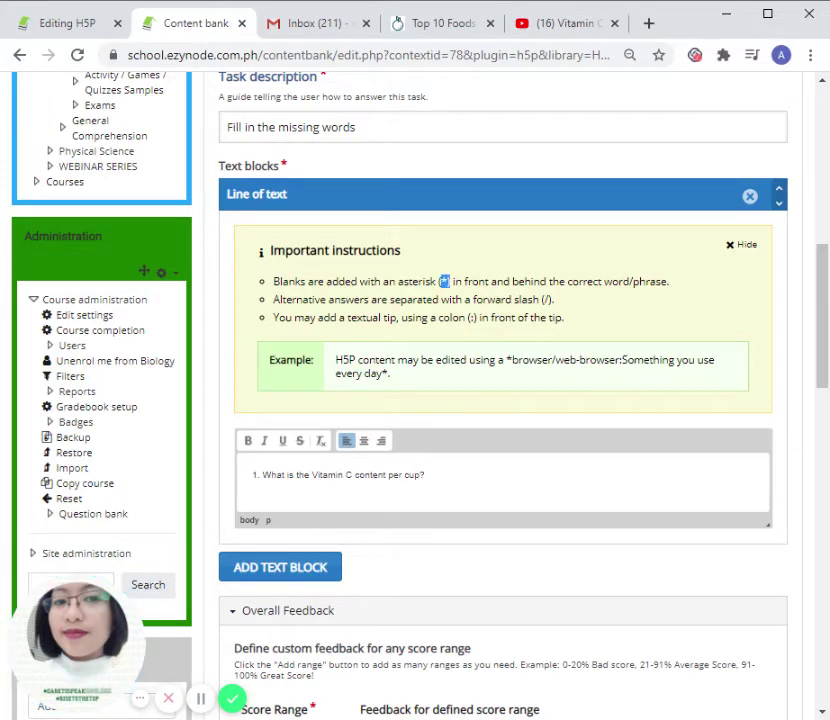
pyautogui.click(428, 475)
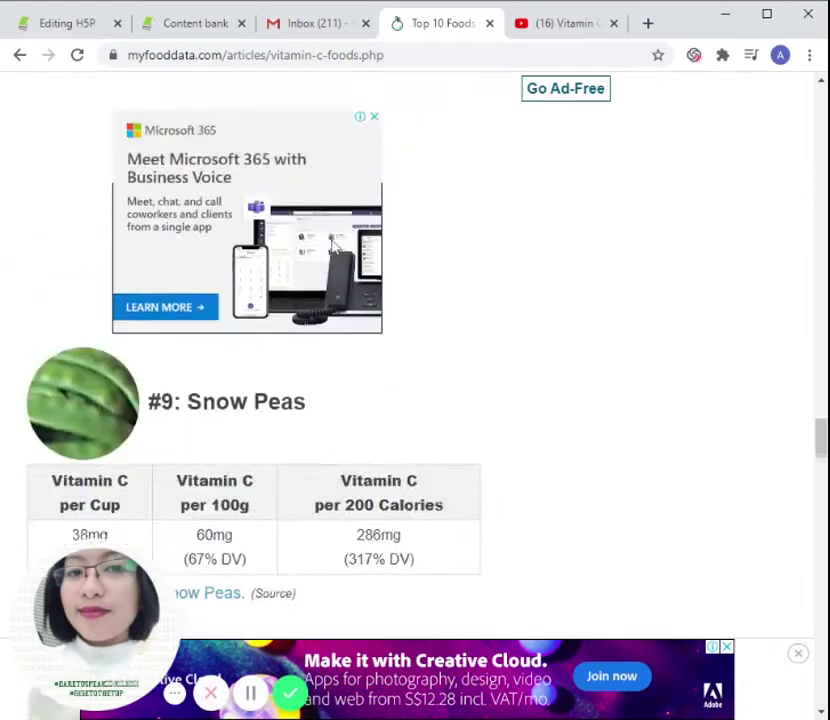
# Step: Scroll the myfooddata article up to #3 Bell Peppers and select its 152mg per-cup value
pyautogui.scroll(6, 335, 246)
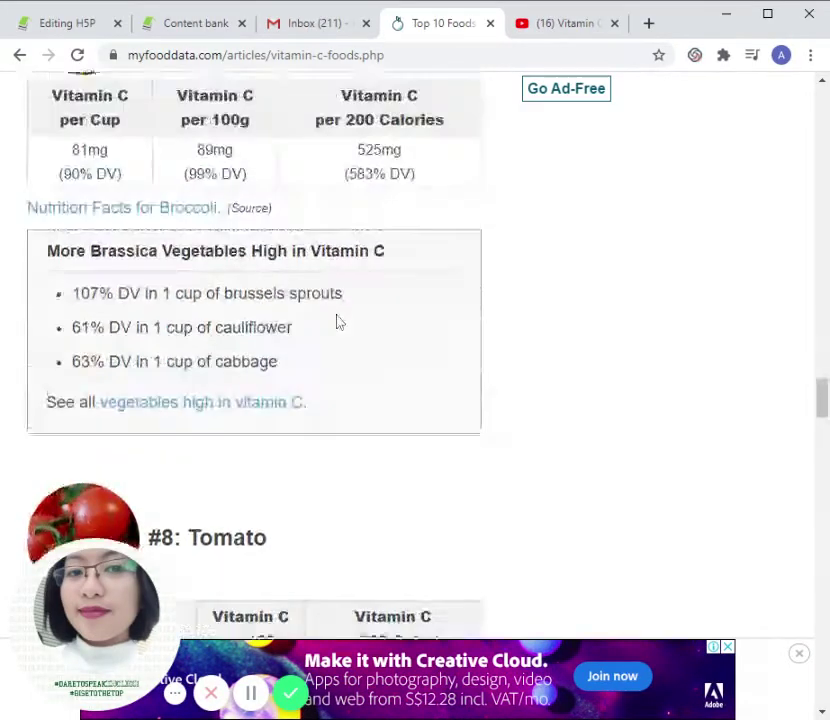
pyautogui.scroll(6, 330, 322)
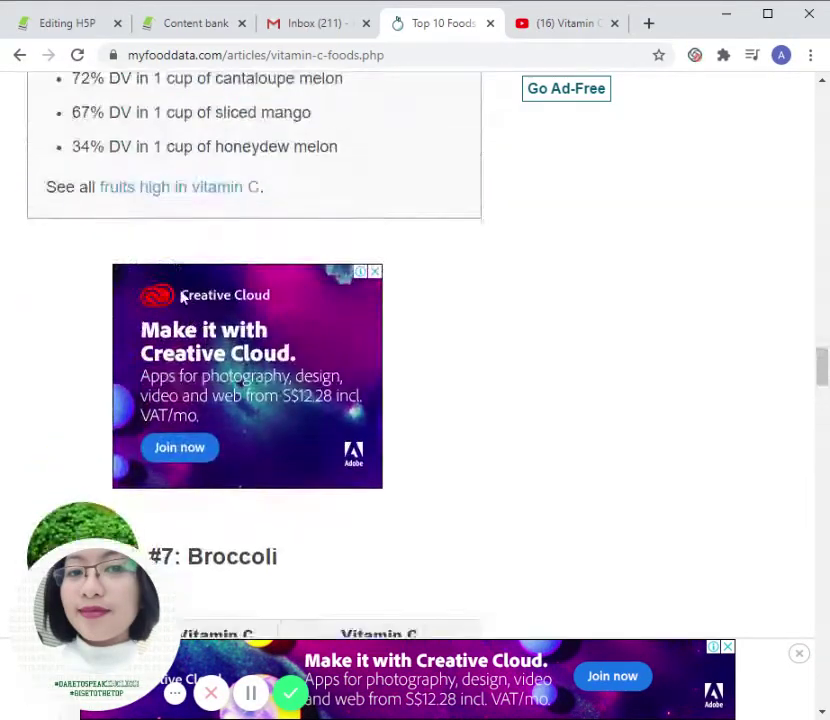
pyautogui.scroll(9, 187, 303)
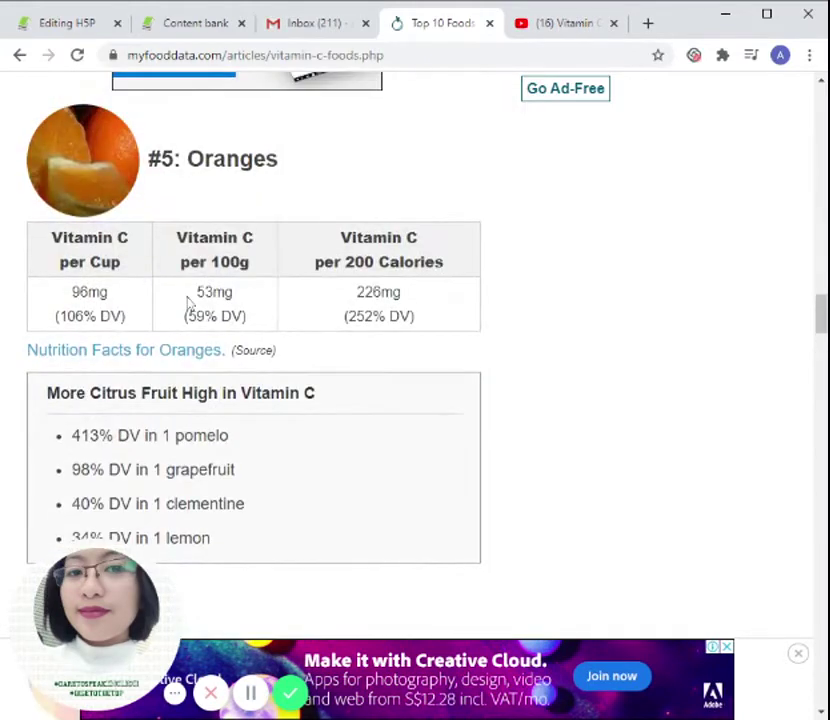
pyautogui.scroll(7, 187, 303)
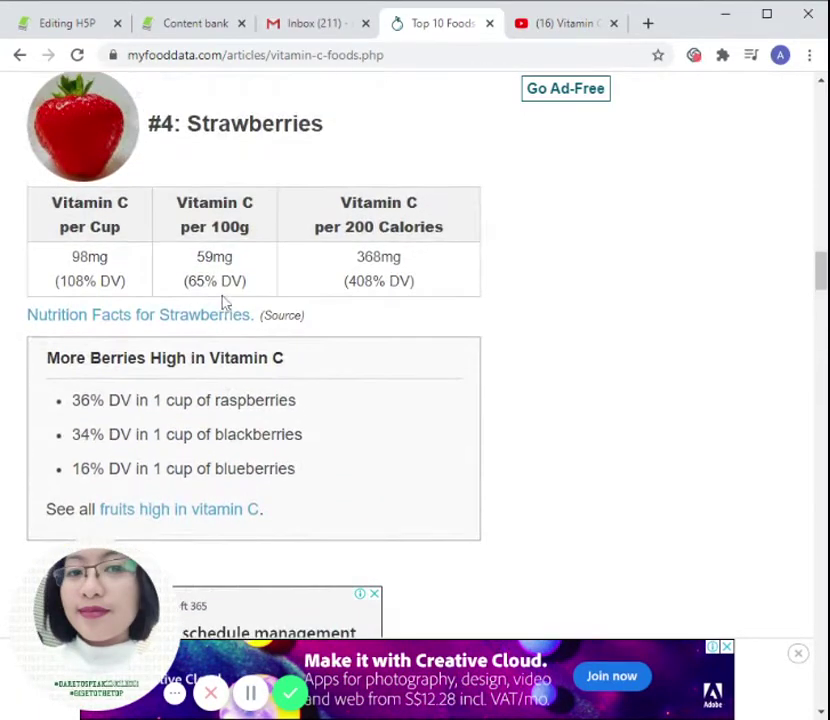
pyautogui.scroll(6, 224, 300)
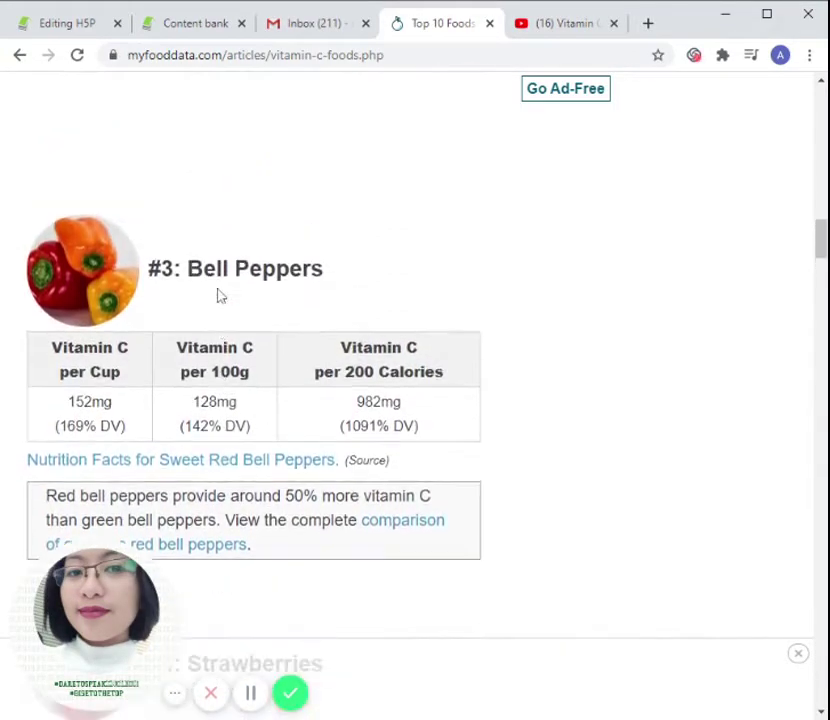
pyautogui.scroll(-1, 221, 295)
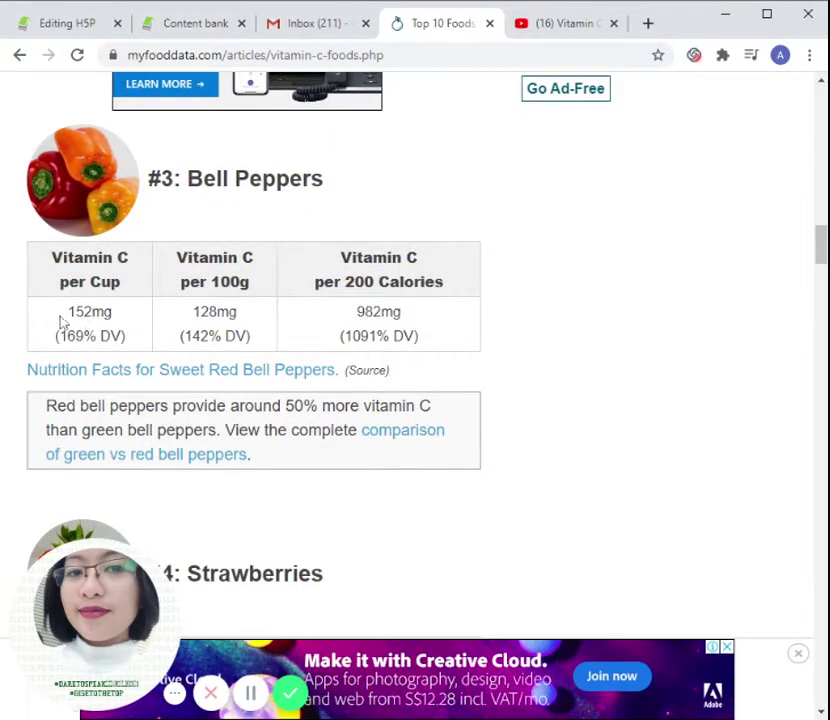
pyautogui.moveTo(65, 316); pyautogui.dragTo(114, 318)
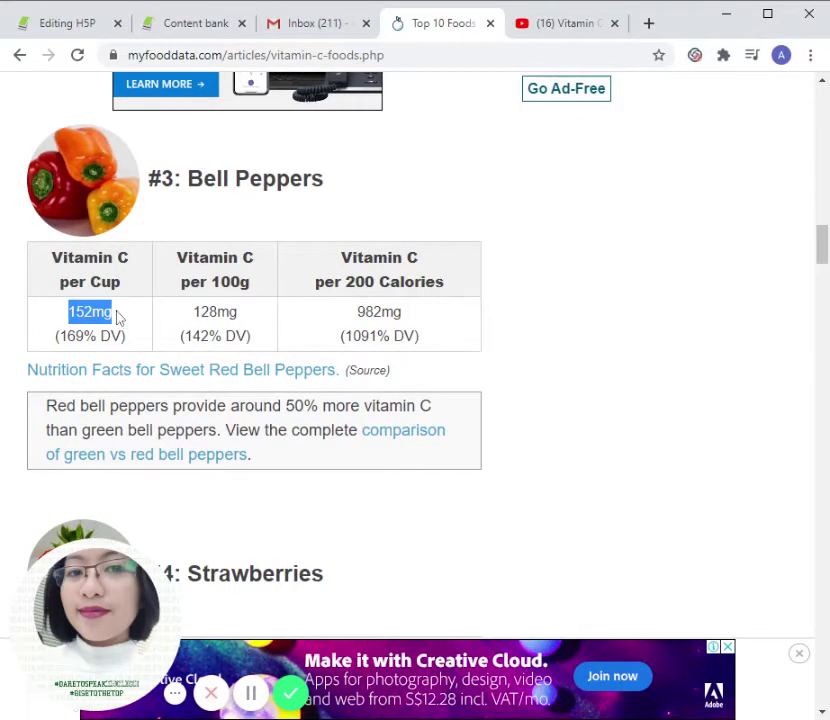
# Step: Replace the leftover question words so line 1 reads '*152mg* is the Vitamin C content per cup'
pyautogui.click(228, 24)
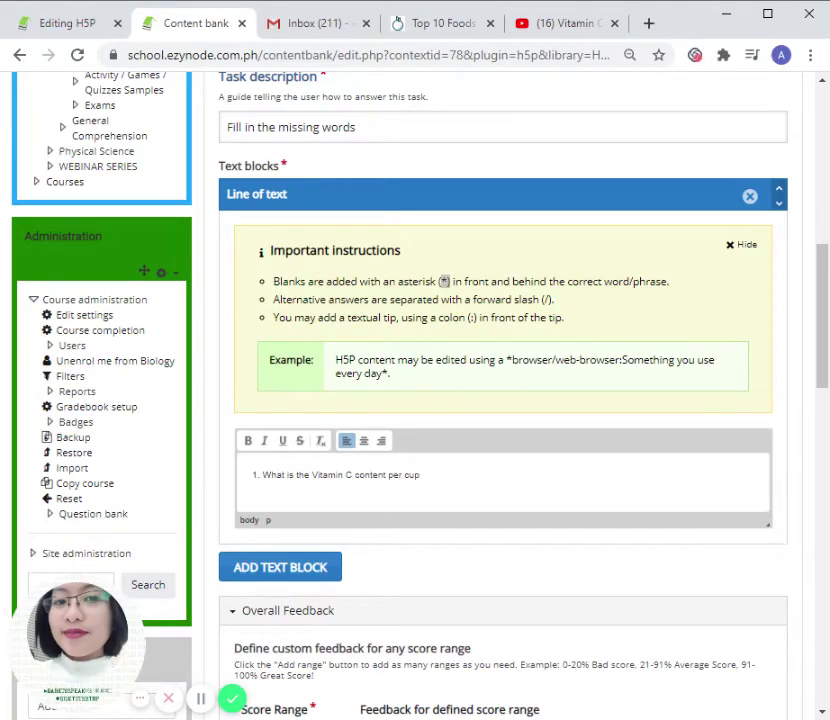
pyautogui.press('Delete')
pyautogui.press('Delete')
pyautogui.press('Delete')
pyautogui.press('Delete')
pyautogui.press('Delete')
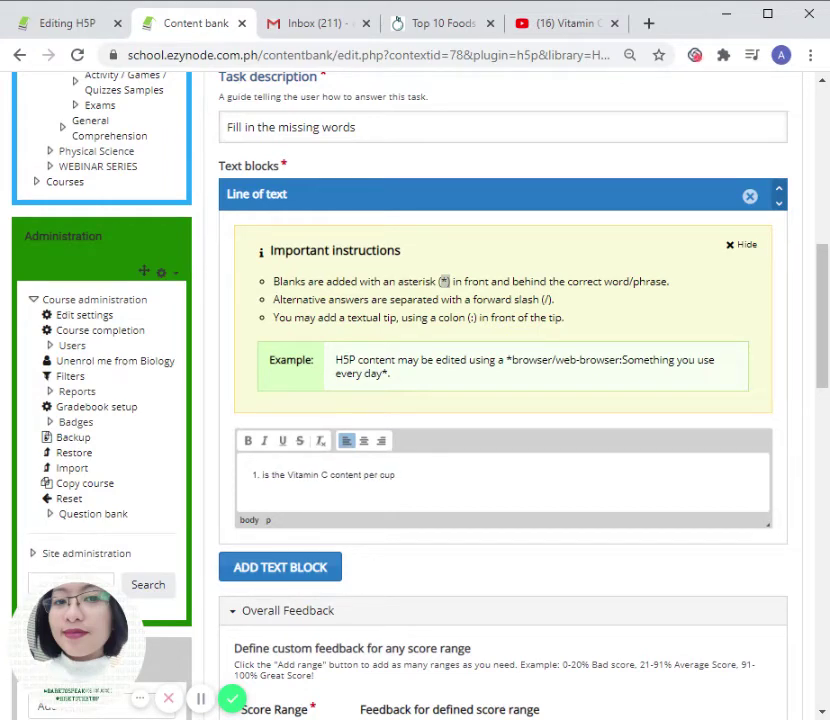
pyautogui.scroll(-5, 500, 400)
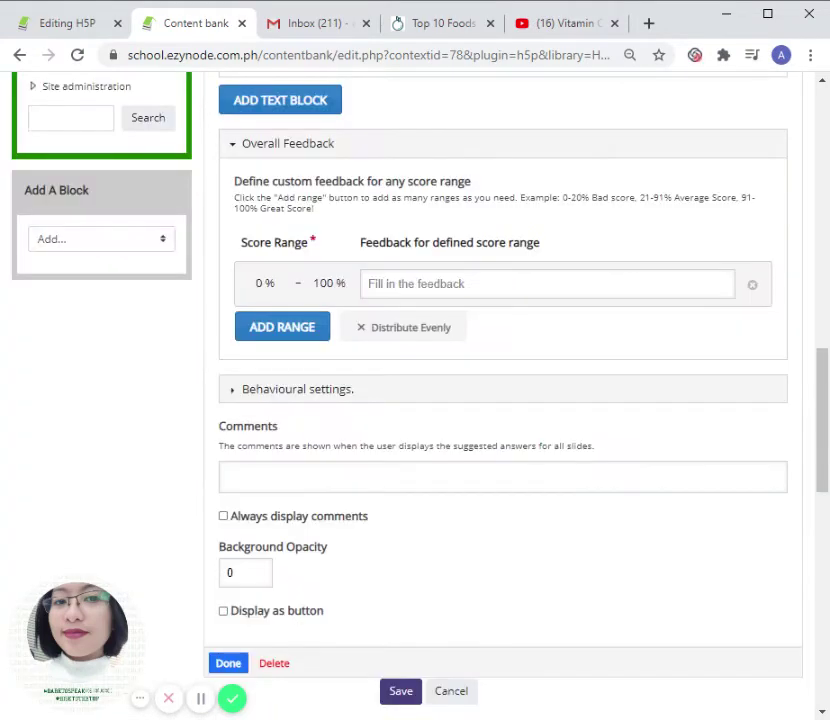
pyautogui.scroll(3, 405, 440)
pyautogui.write('*152mg*')
pyautogui.hotkey('ctrl', '+')
pyautogui.hotkey('ctrl', '+')
pyautogui.scroll(1, 347, 365)
pyautogui.hotkey('ctrl', '-')
pyautogui.hotkey('ctrl', '-')
pyautogui.hotkey('ctrl', '-')
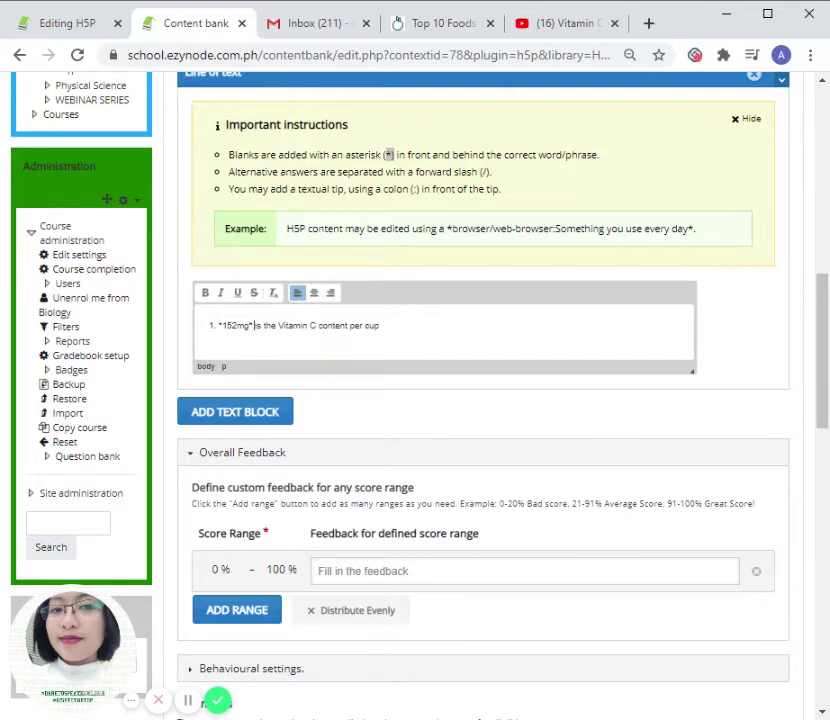
pyautogui.scroll(-5, 398, 383)
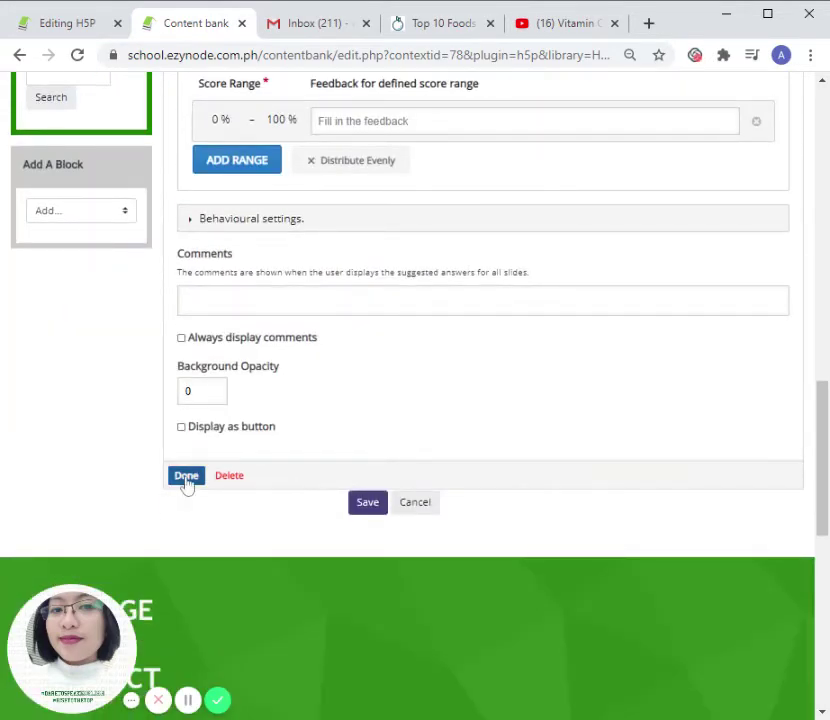
# Step: Move the fill-in-the-blanks element to the right side of slide 6 and reopen its settings
pyautogui.click(186, 477)
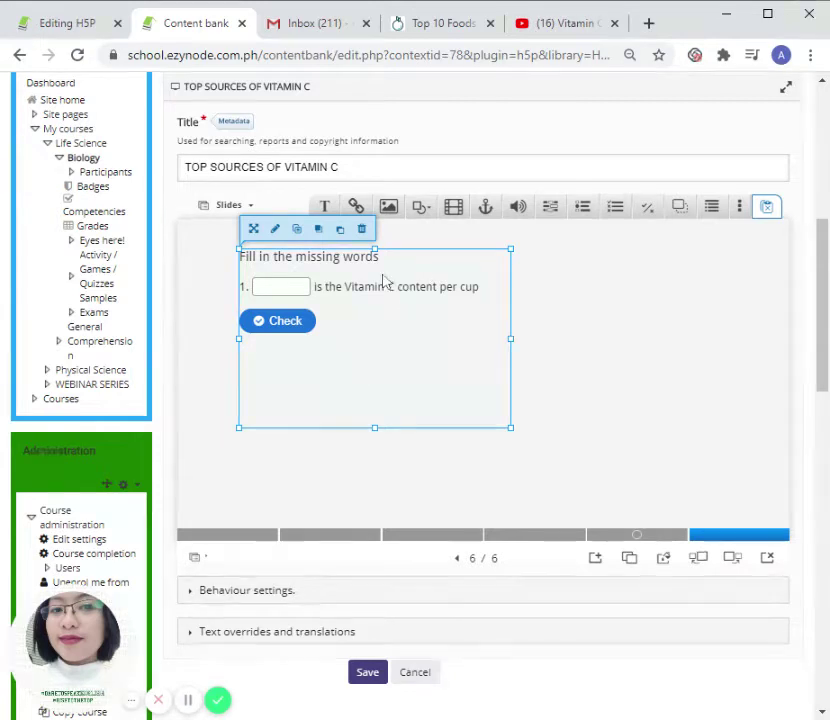
pyautogui.moveTo(385, 287); pyautogui.dragTo(605, 276)
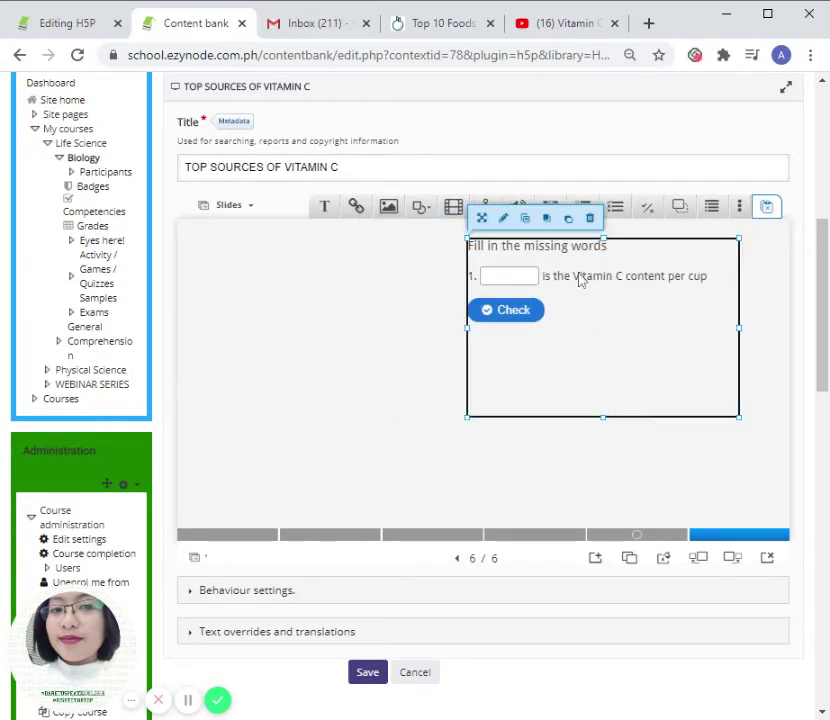
pyautogui.click(503, 218)
# Step: Copy the 128mg per-100g value from the vitamin C foods article
pyautogui.click(430, 25)
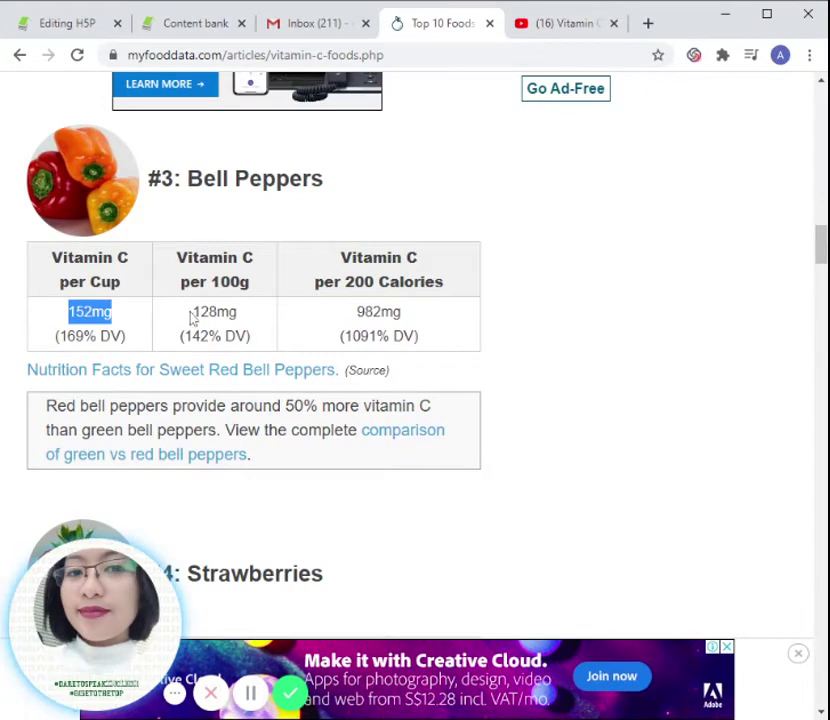
pyautogui.moveTo(192, 312); pyautogui.dragTo(244, 318)
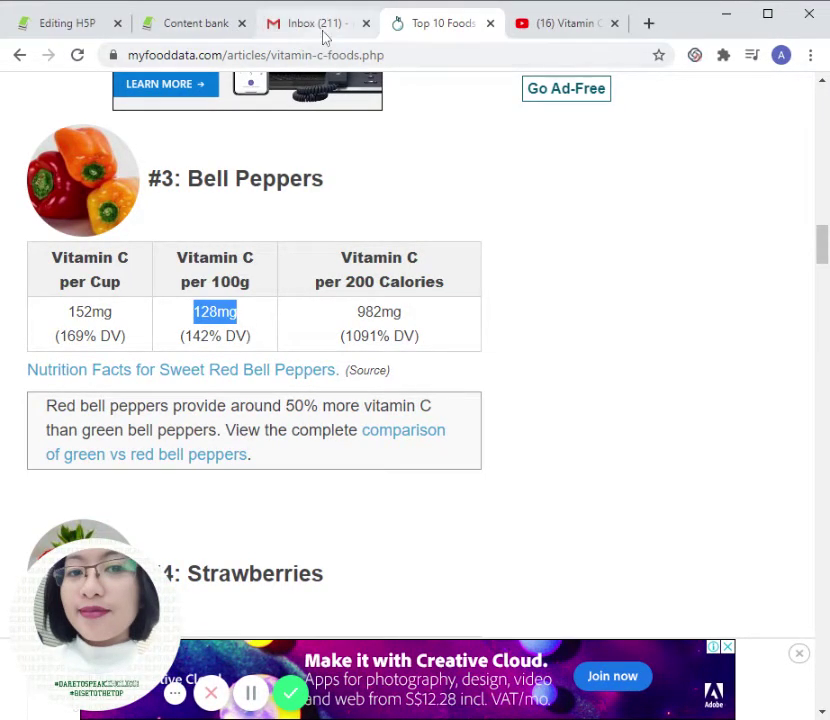
pyautogui.click(195, 28)
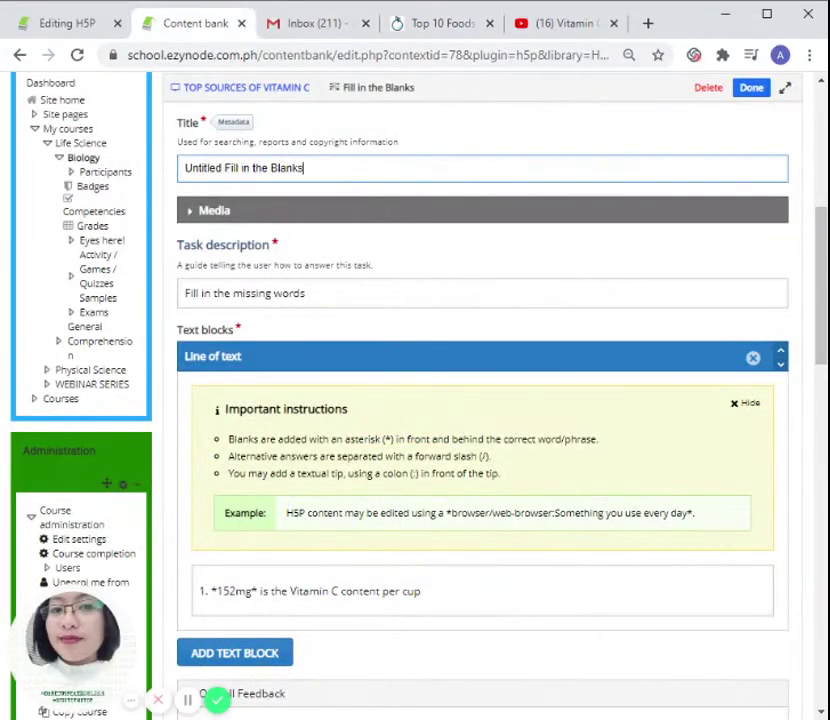
# Step: End line 1 with a period and start a second numbered blank line for *128mg*
pyautogui.click(350, 591)
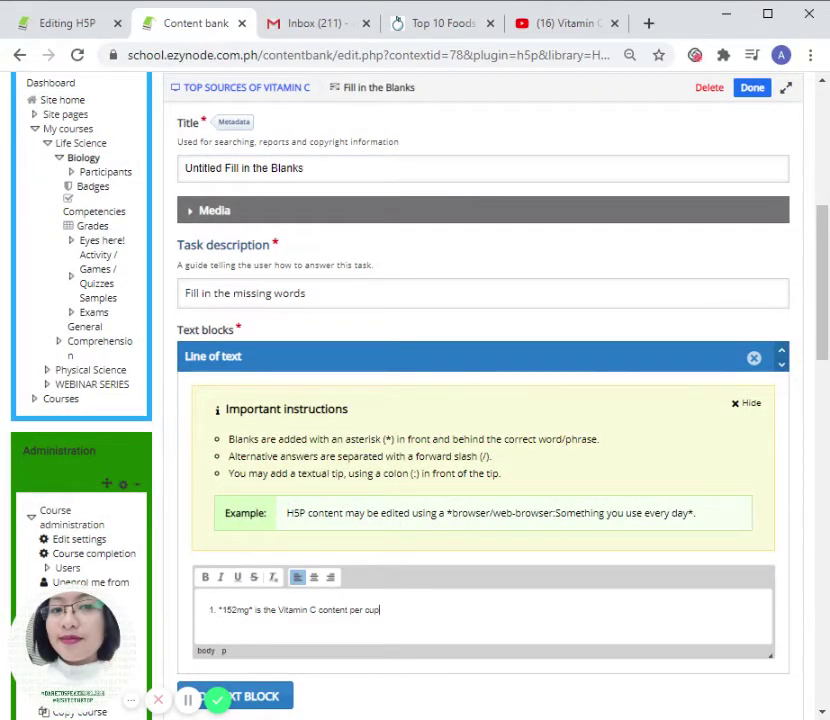
pyautogui.write('.')
pyautogui.press('Return')
pyautogui.scroll(-4, 480, 400)
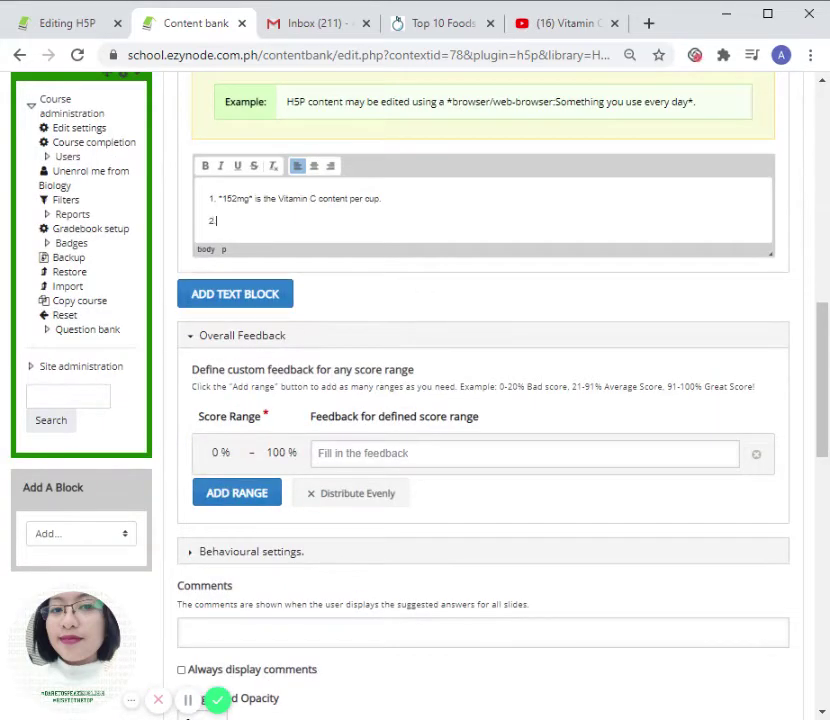
pyautogui.scroll(-4, 480, 400)
pyautogui.scroll(4, 213, 172)
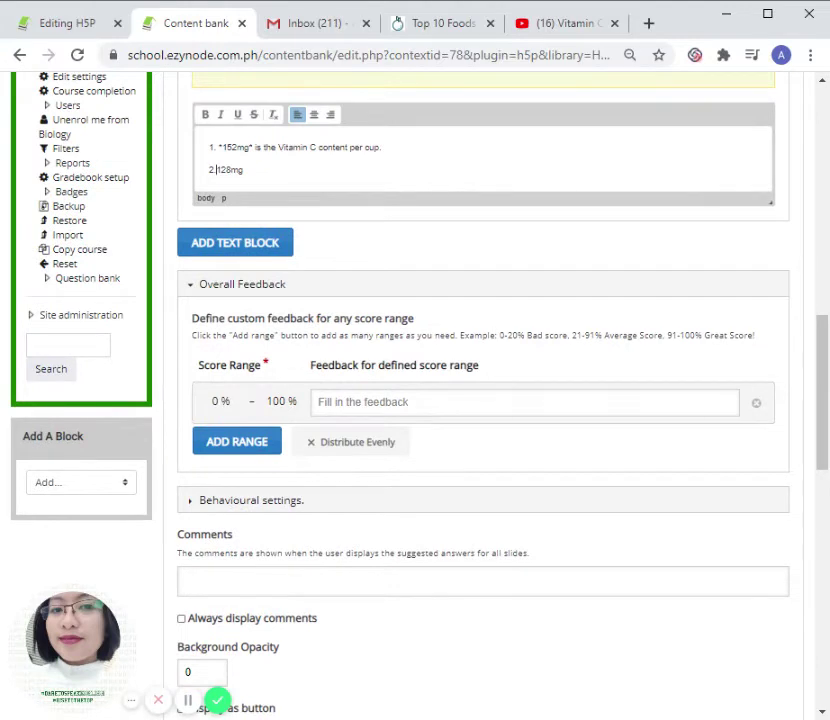
pyautogui.write('. *')
# Step: Complete line 2 as '*128mg* is the Vitamin C content per 100g' using the article's heading
pyautogui.click(440, 25)
pyautogui.moveTo(254, 291); pyautogui.dragTo(177, 258)
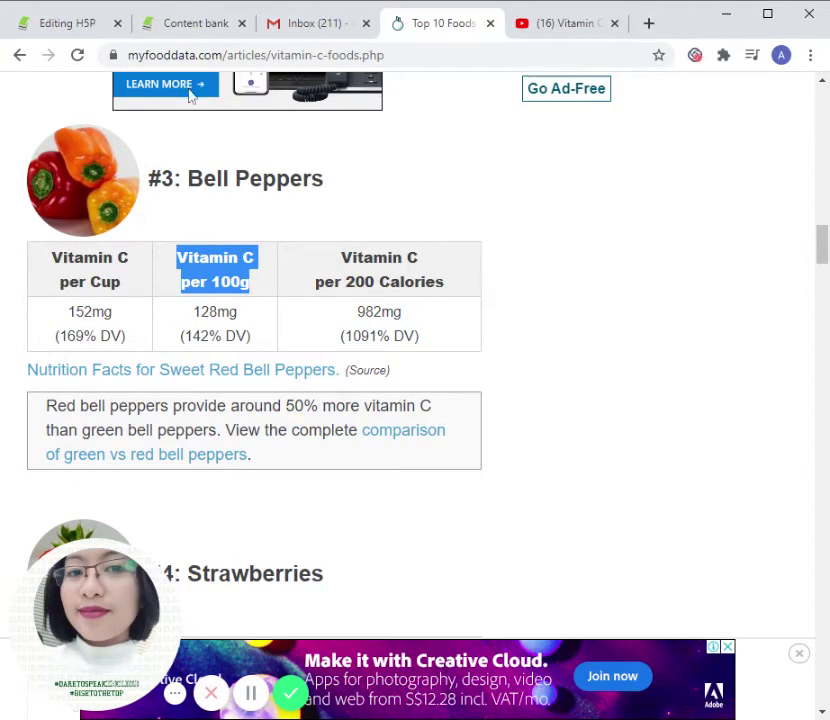
pyautogui.click(196, 23)
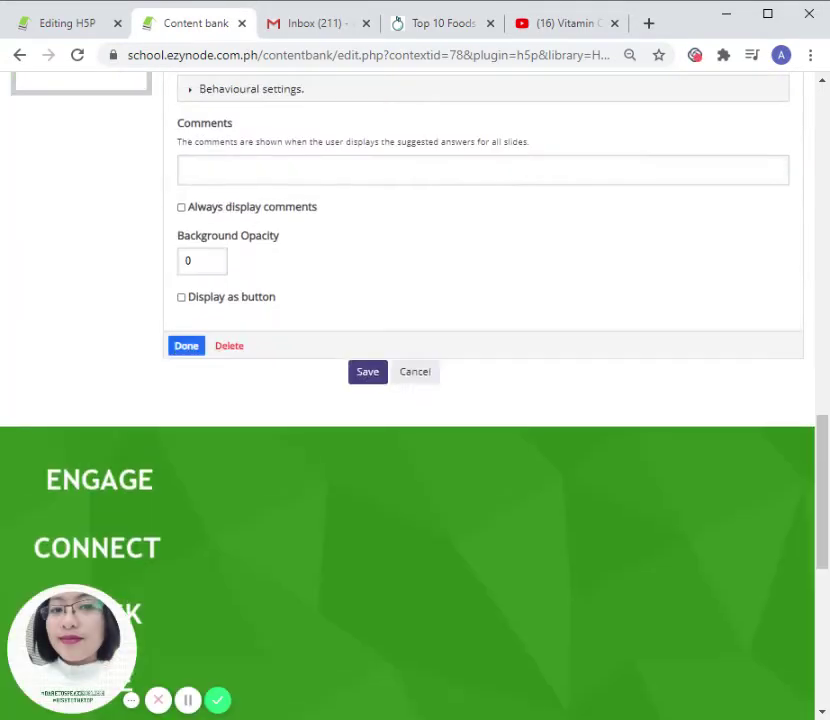
pyautogui.scroll(8, 284, 246)
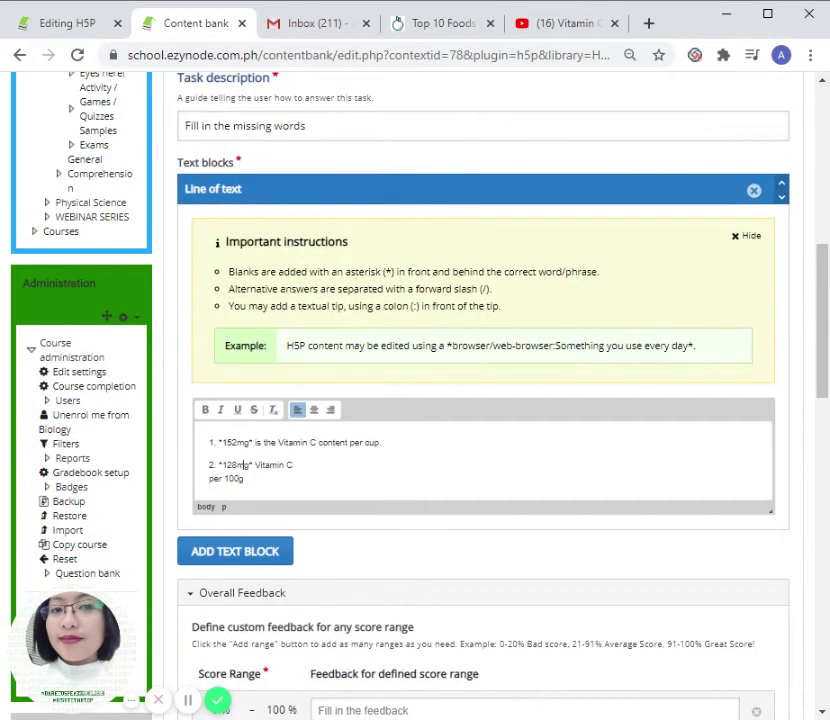
pyautogui.press('Home')
pyautogui.press('BackSpace')
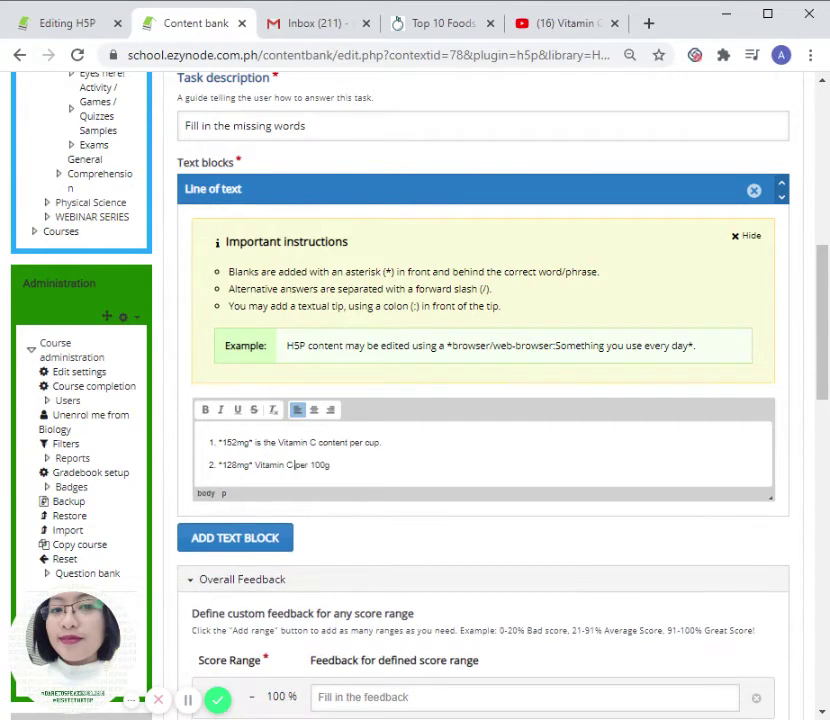
pyautogui.write('is the')
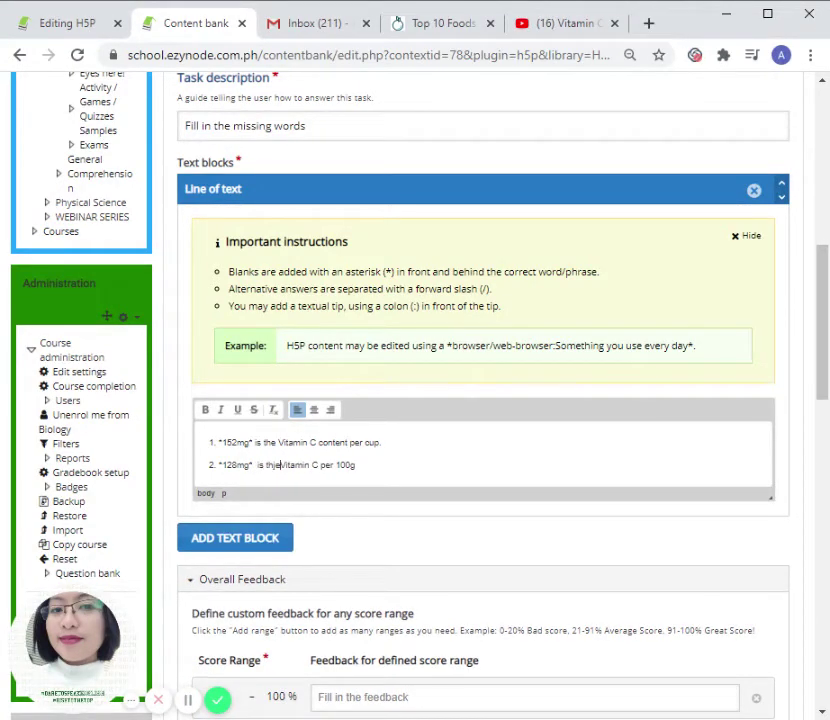
pyautogui.write(' Vitamin C content')
# Step: Copy the 'Vitamin C per 200 Calories' heading from the vitamin C foods article
pyautogui.scroll(-4, 480, 400)
pyautogui.scroll(3, 480, 400)
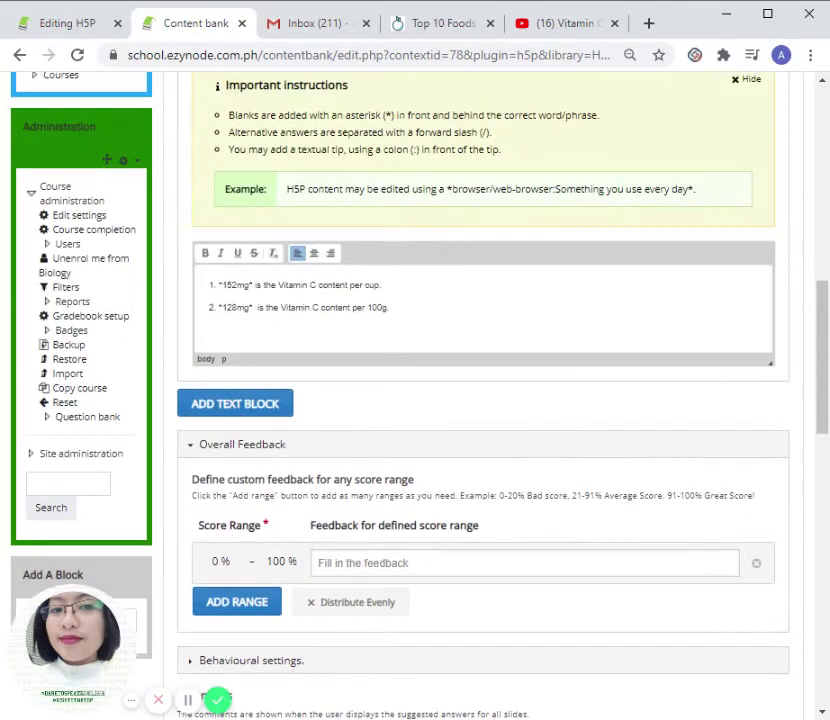
pyautogui.click(448, 22)
pyautogui.moveTo(361, 313); pyautogui.dragTo(419, 326)
pyautogui.click(303, 25)
pyautogui.click(195, 23)
pyautogui.scroll(-4, 415, 400)
pyautogui.scroll(5, 272, 217)
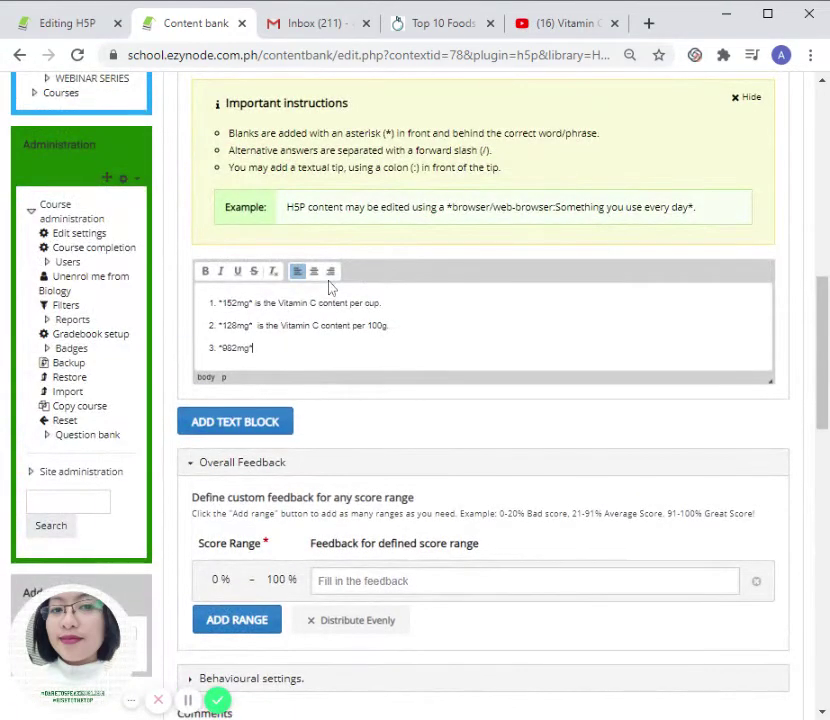
pyautogui.click(432, 23)
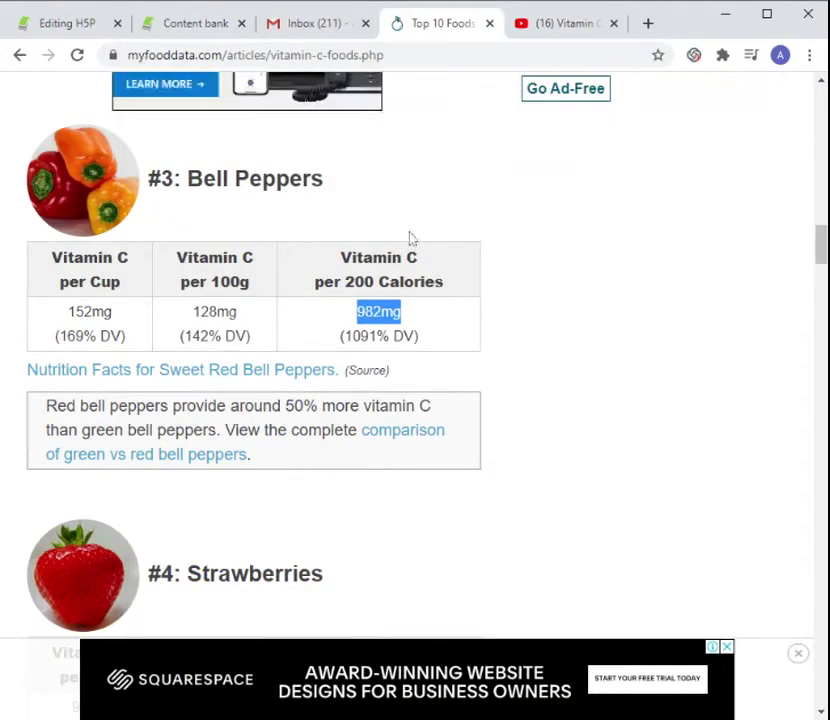
pyautogui.click(380, 278)
pyautogui.moveTo(338, 265); pyautogui.dragTo(445, 284)
pyautogui.hotkey('ctrl', 'c')
pyautogui.click(222, 24)
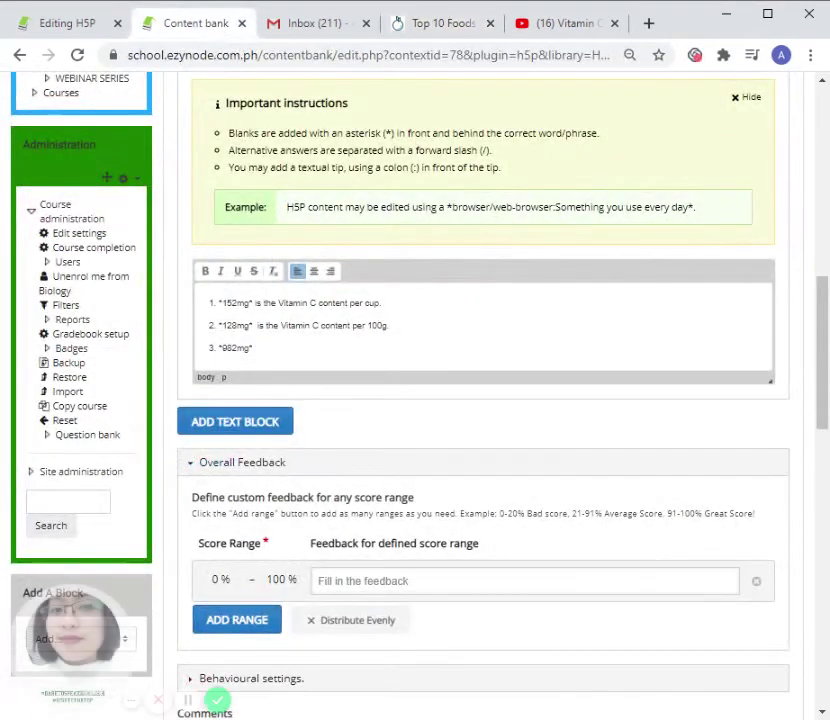
# Step: Complete line 3 as '*982mg* is the Vitamin C content per 200 Calories'
pyautogui.scroll(-4, 269, 346)
pyautogui.hotkey('ctrl', 'v')
pyautogui.scroll(2, 352, 248)
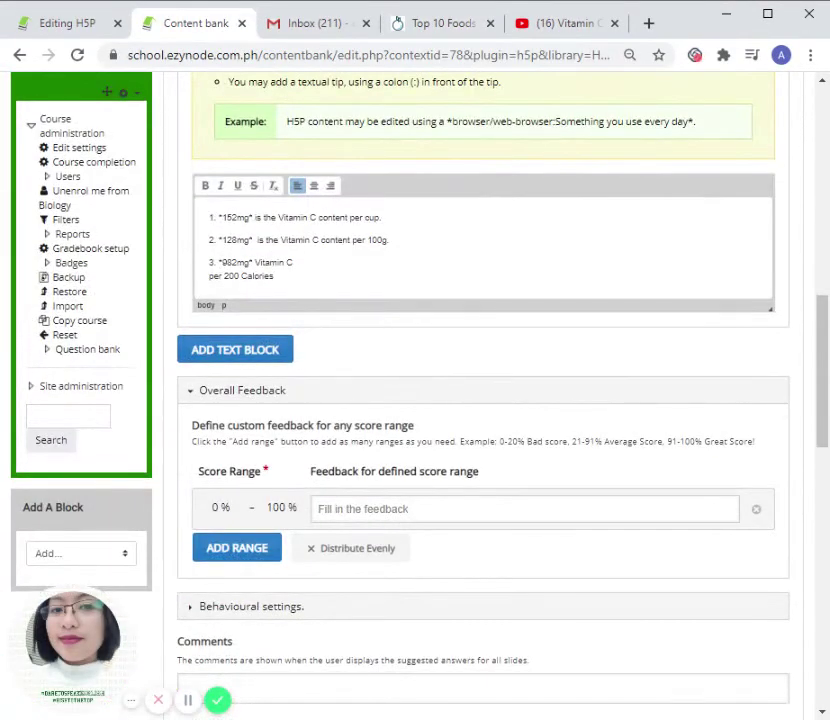
pyautogui.press('Delete')
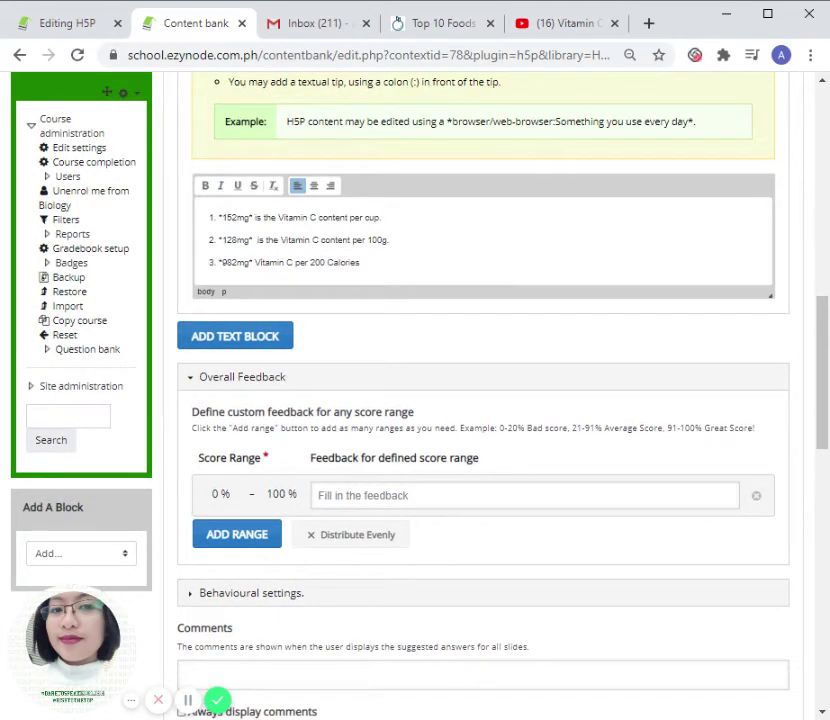
pyautogui.write('is the co')
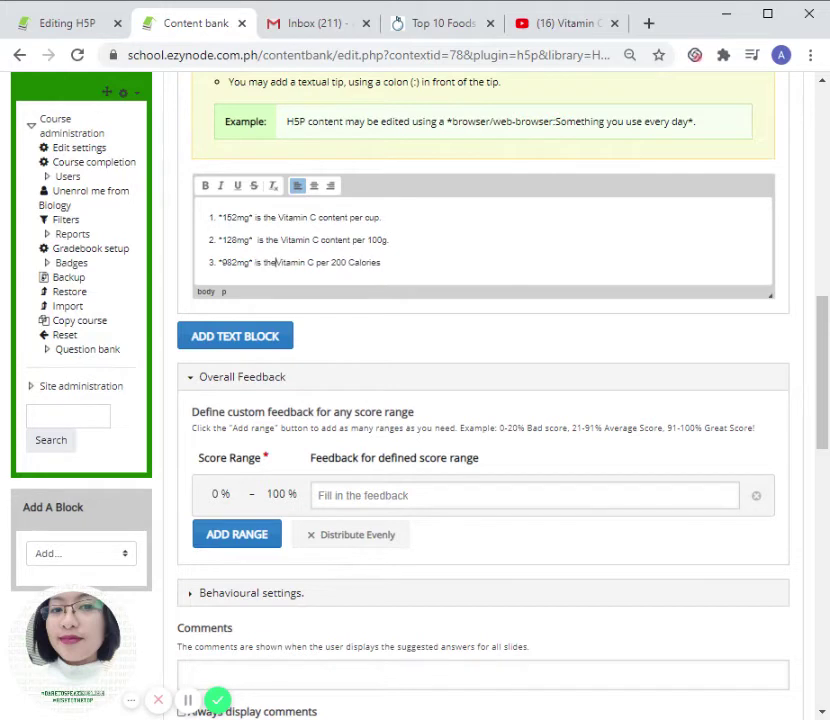
pyautogui.press('BackSpace')
pyautogui.press('BackSpace')
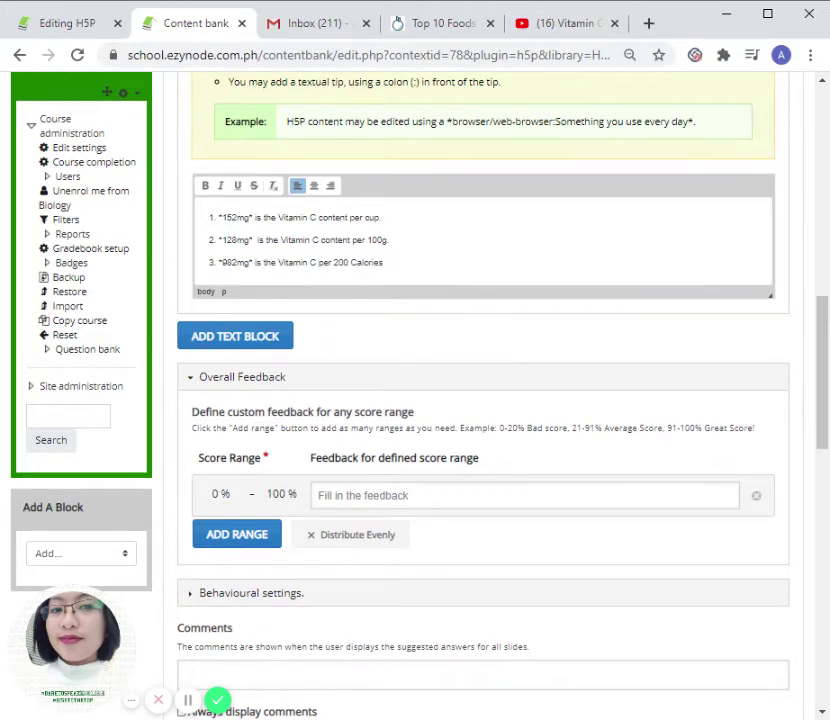
pyautogui.write('content')
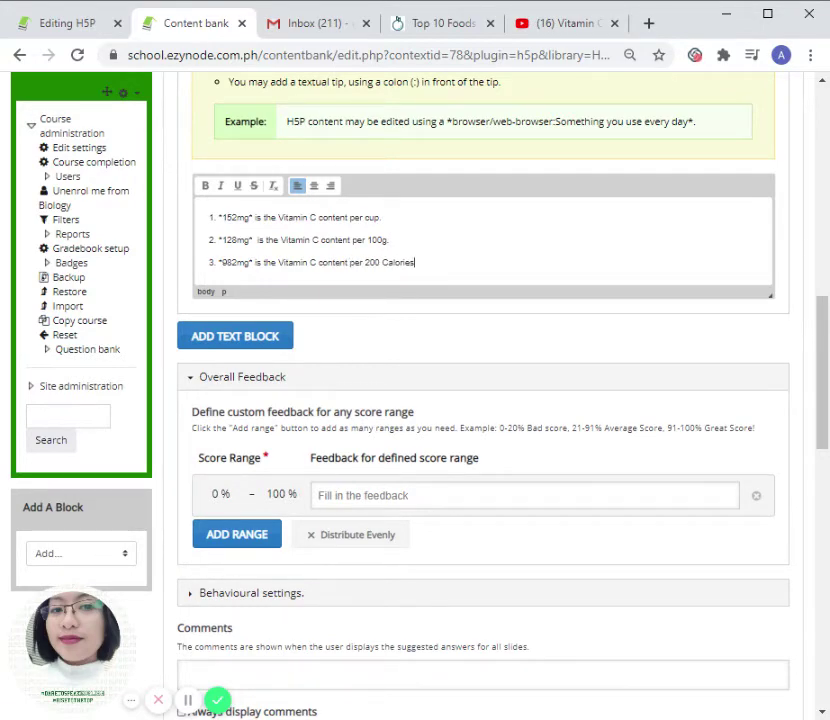
pyautogui.scroll(-4, 185, 597)
# Step: Reposition the three-blank task on slide 6, making it taller and wider toward the left
pyautogui.click(186, 583)
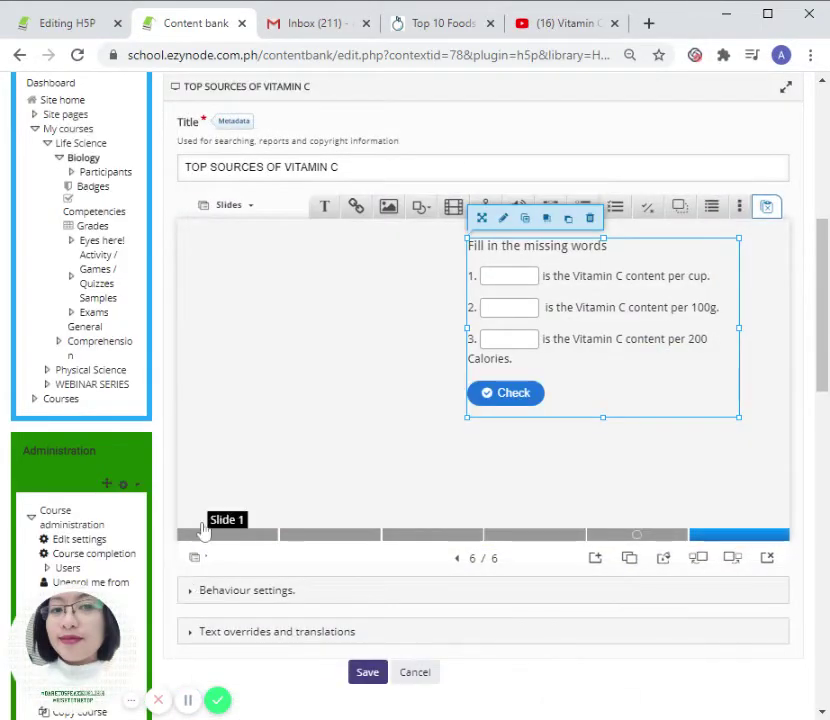
pyautogui.moveTo(592, 327); pyautogui.dragTo(389, 325)
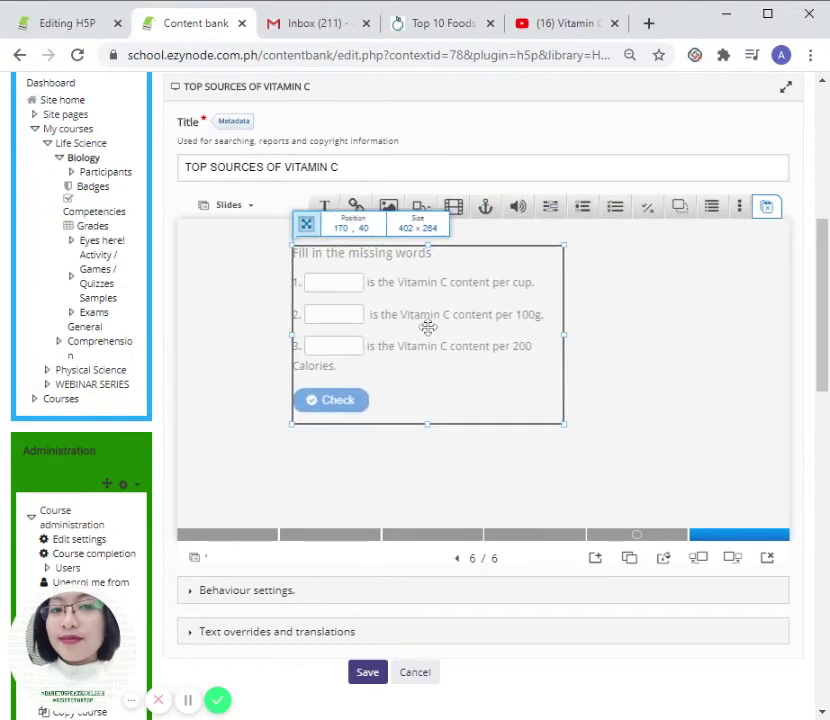
pyautogui.moveTo(430, 328); pyautogui.dragTo(624, 306)
pyautogui.moveTo(643, 407); pyautogui.dragTo(631, 487)
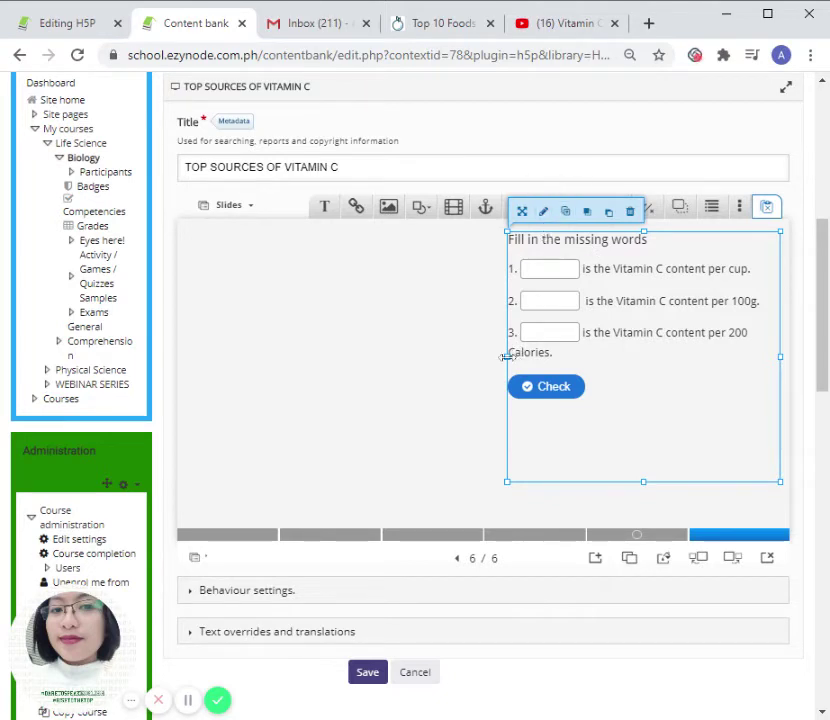
pyautogui.moveTo(507, 357); pyautogui.dragTo(494, 358)
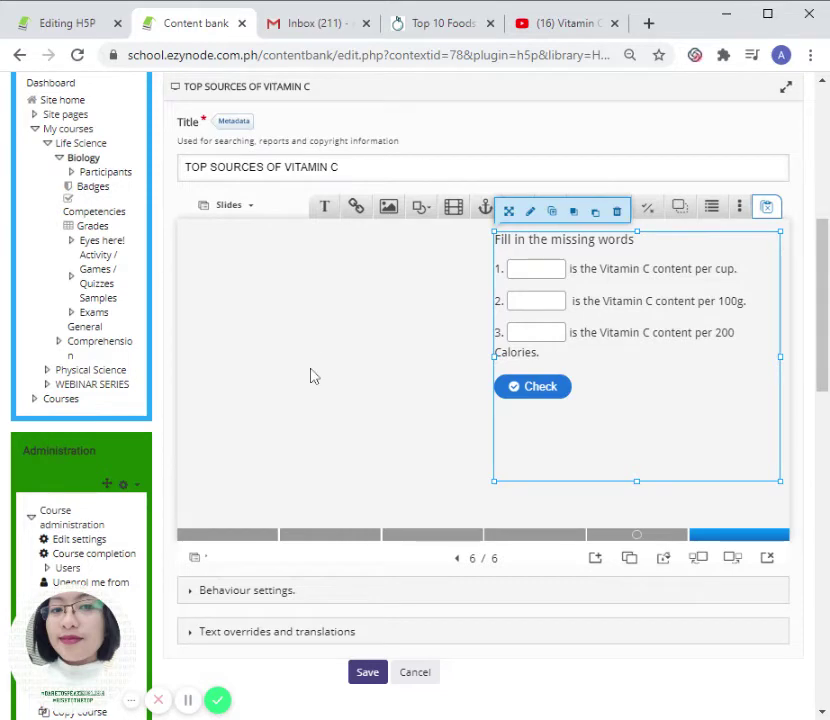
# Step: Add an image element to slide 6 with the uploaded bell pepper picture
pyautogui.click(389, 207)
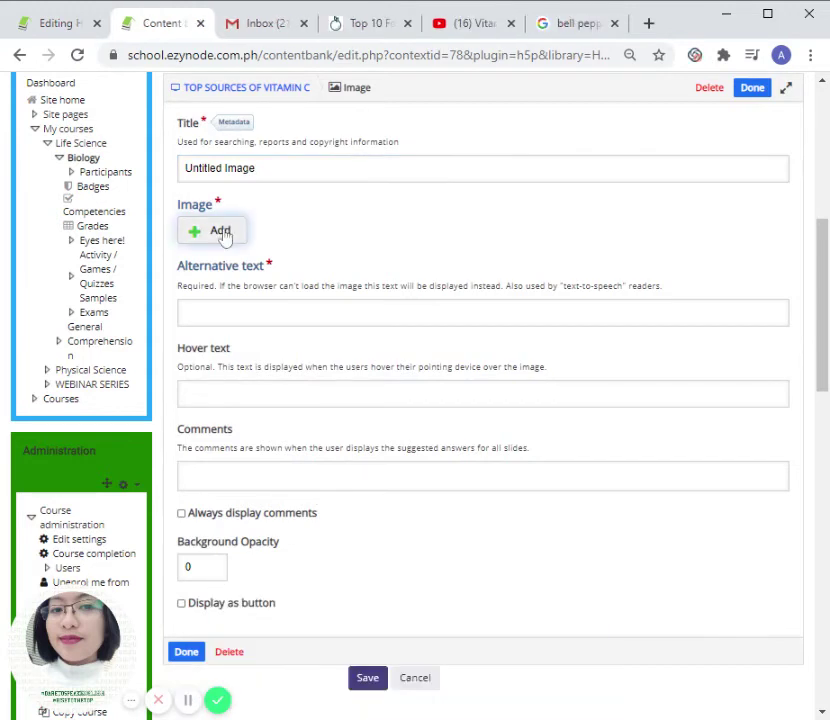
pyautogui.click(220, 231)
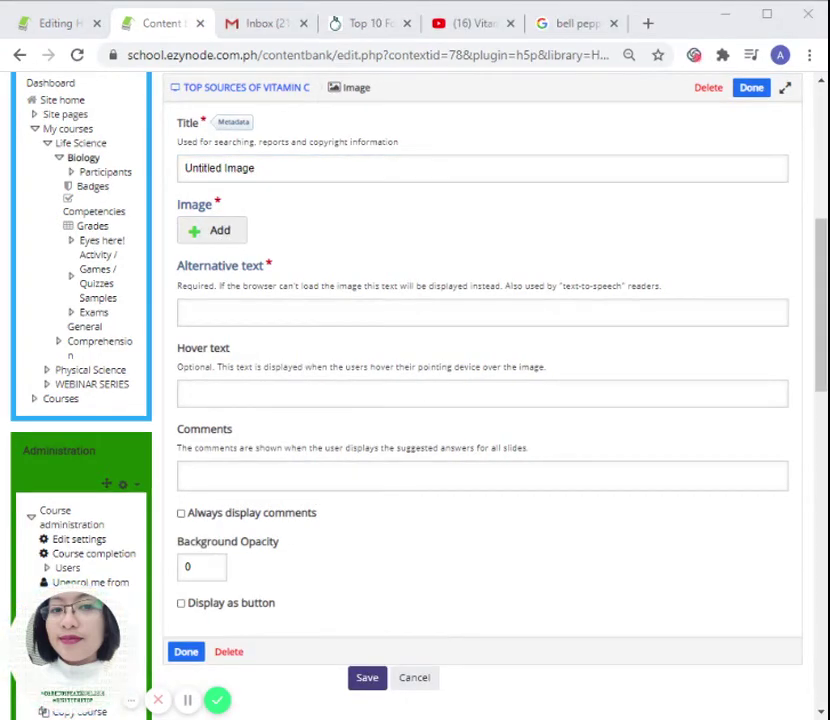
pyautogui.click(490, 503)
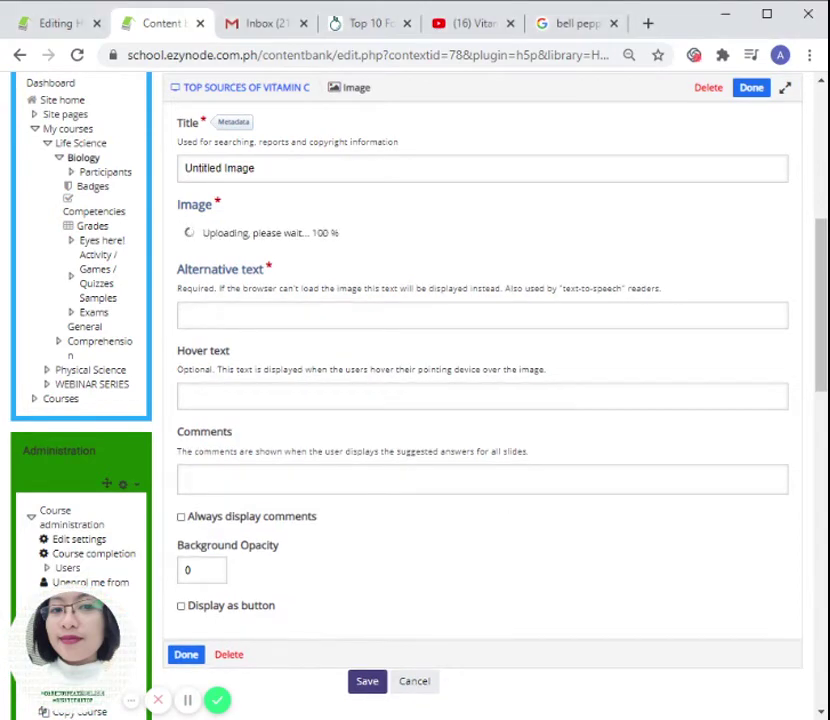
pyautogui.scroll(-3, 241, 478)
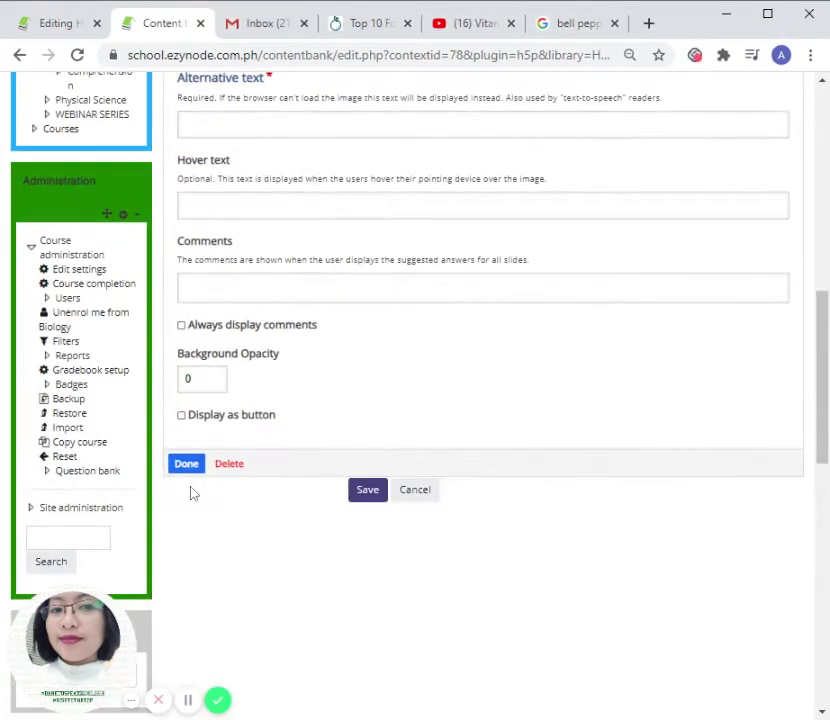
pyautogui.click(186, 463)
# Step: Size the pepper photo to fill the slide's left half and nudge the fill-in task down
pyautogui.moveTo(469, 367); pyautogui.dragTo(301, 282)
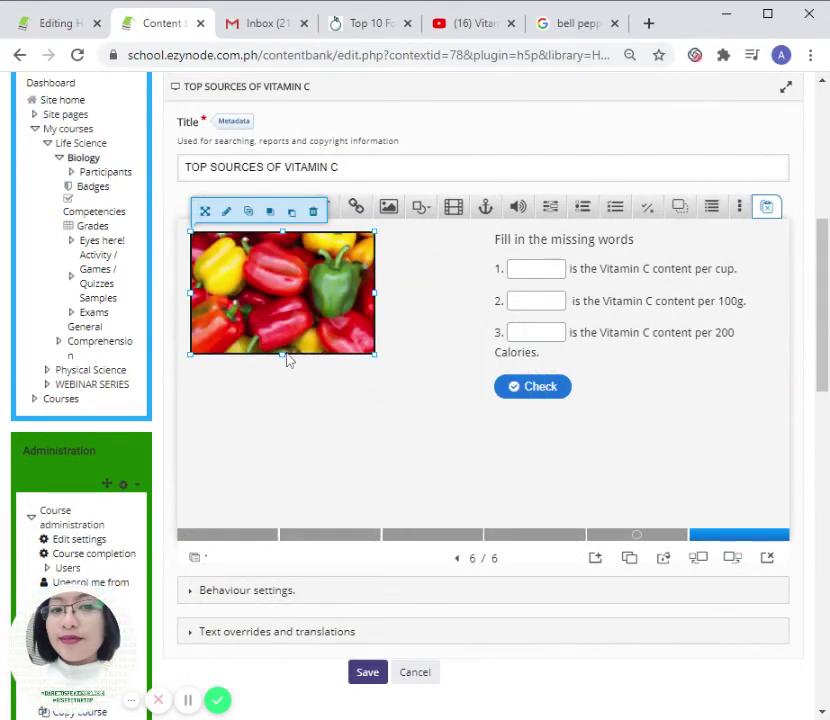
pyautogui.moveTo(286, 355); pyautogui.dragTo(282, 508)
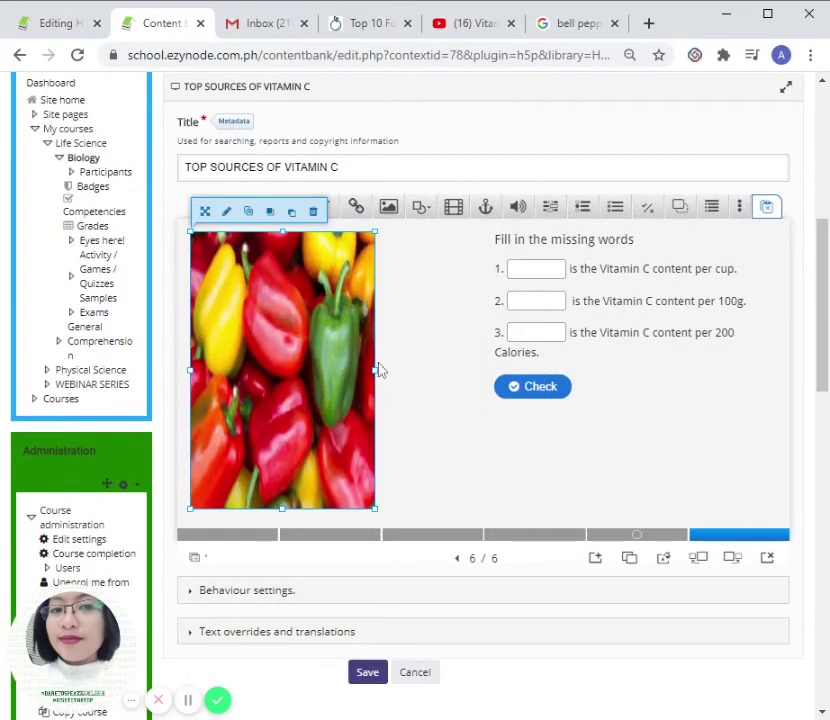
pyautogui.moveTo(377, 370); pyautogui.dragTo(487, 371)
pyautogui.moveTo(190, 370); pyautogui.dragTo(181, 369)
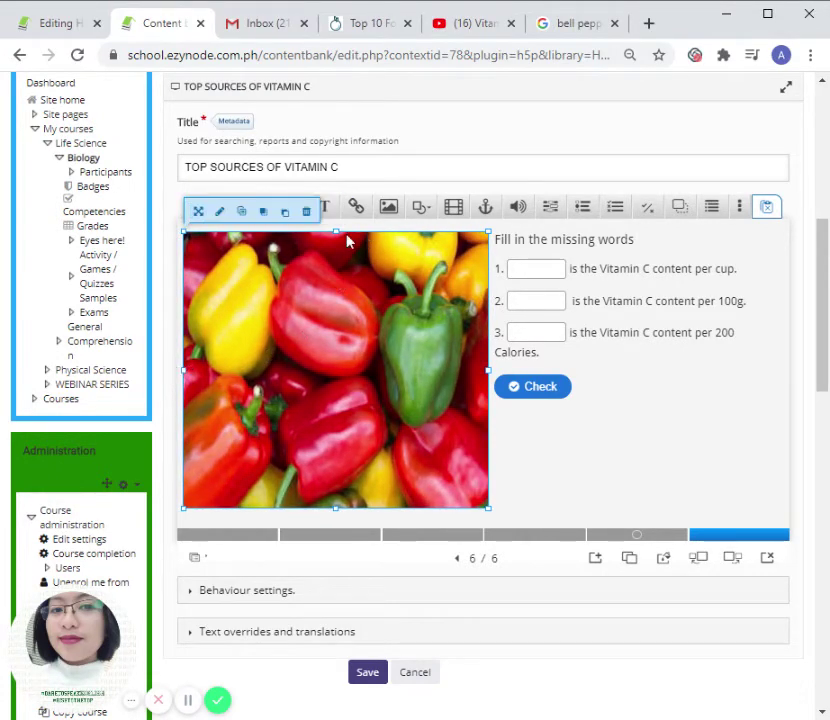
pyautogui.moveTo(608, 356)
pyautogui.mouseDown()
pyautogui.moveTo(611, 378)
pyautogui.moveTo(606, 370)
pyautogui.mouseUp()
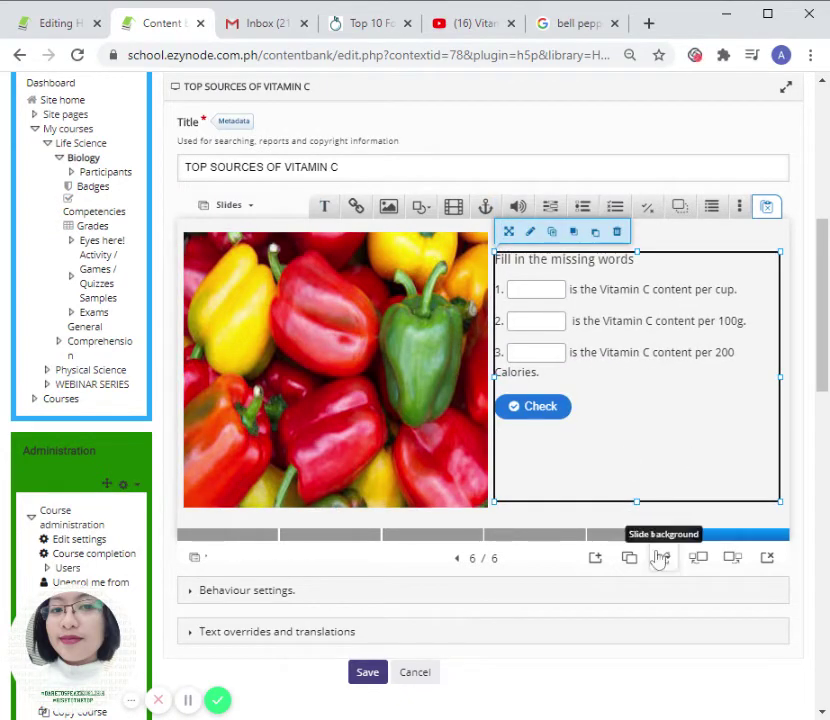
# Step: Add slide 7 with an image element, then delete the empty placeholder image
pyautogui.click(596, 568)
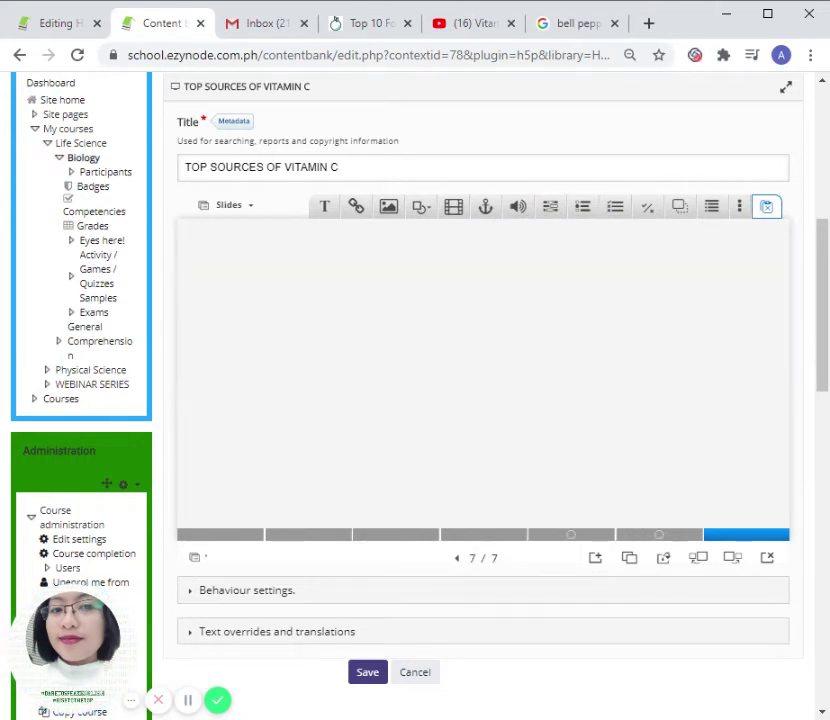
pyautogui.click(388, 206)
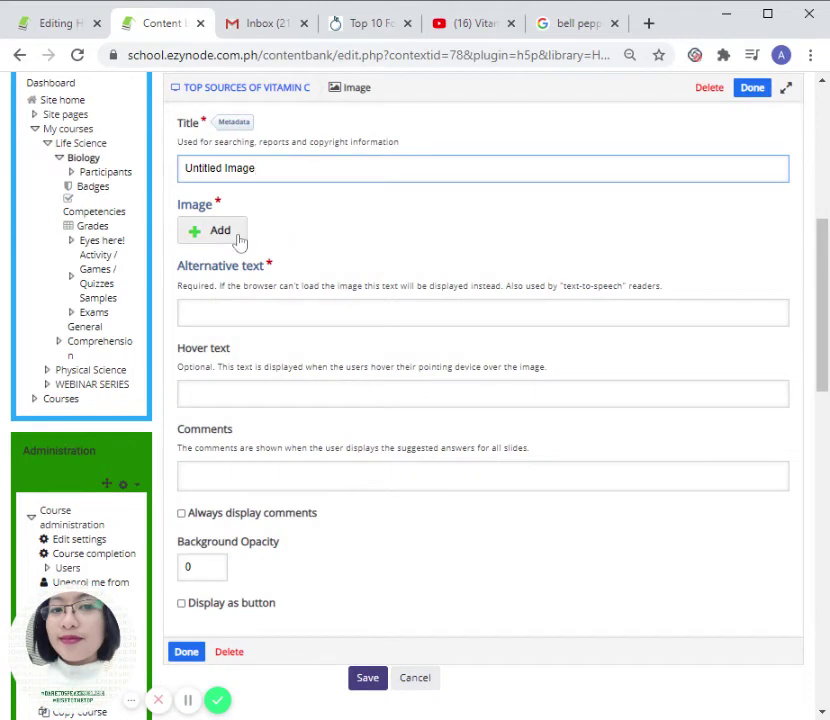
pyautogui.click(240, 240)
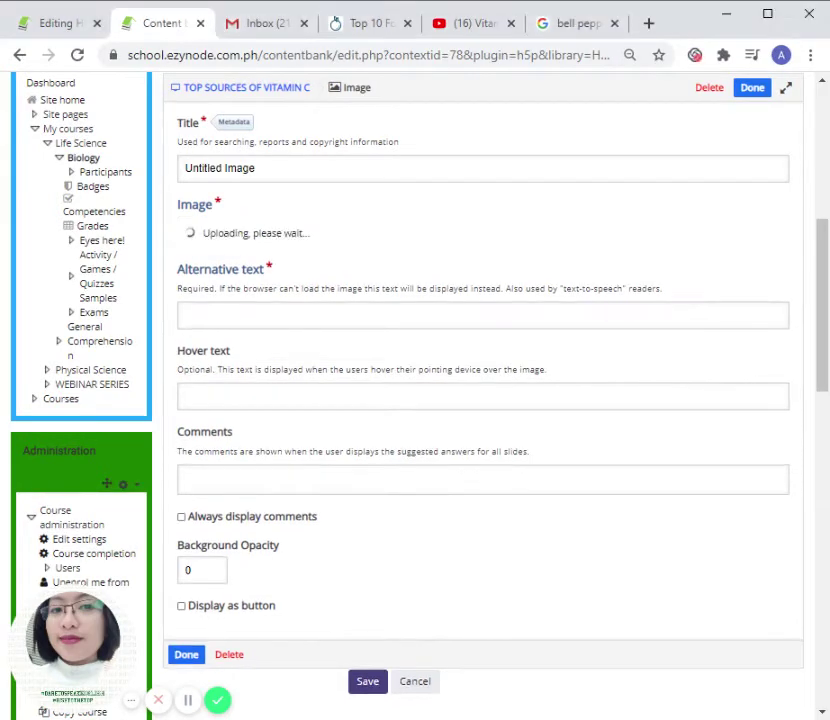
pyautogui.click(199, 656)
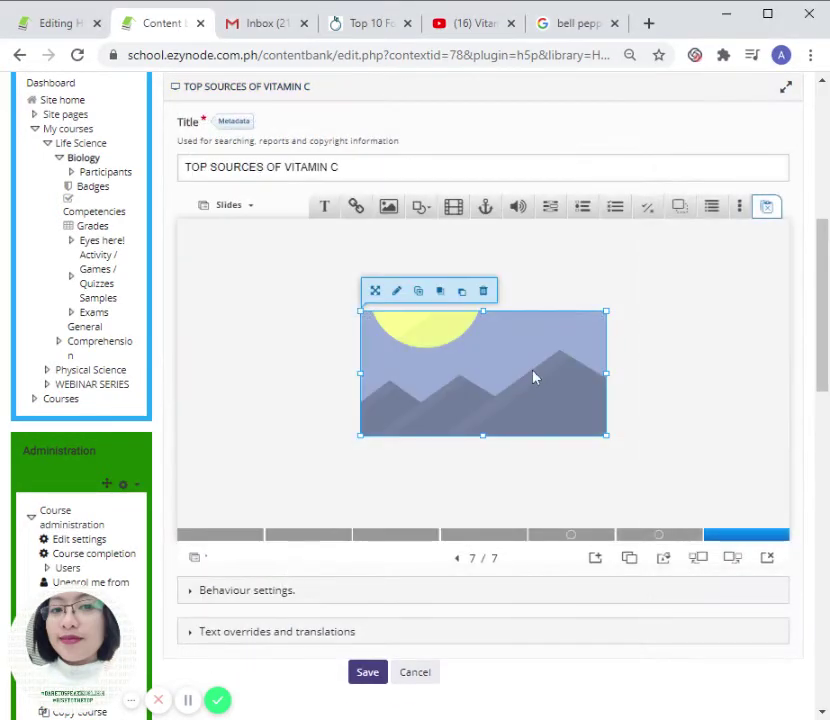
pyautogui.moveTo(532, 364); pyautogui.dragTo(498, 339)
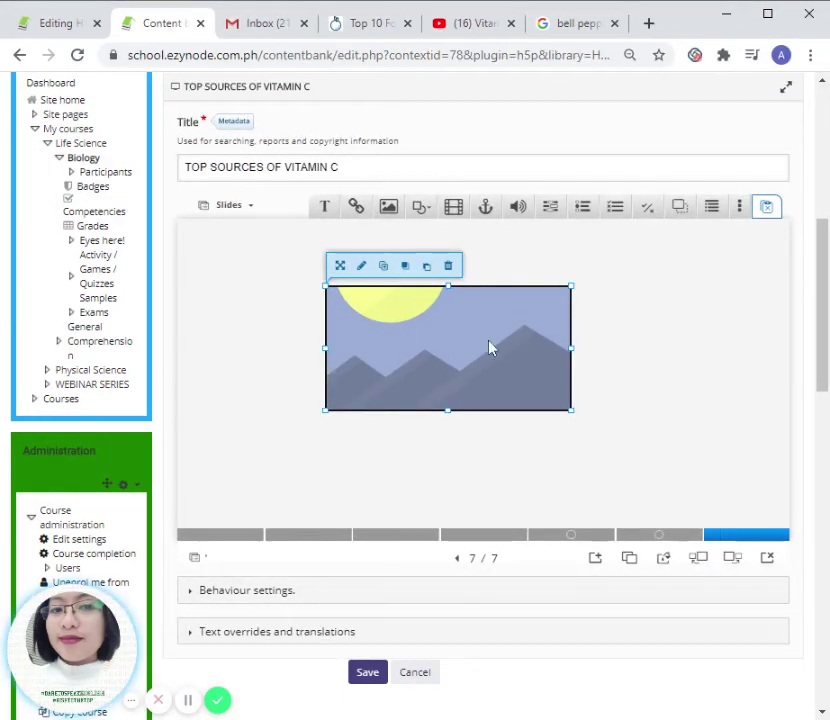
pyautogui.click(448, 267)
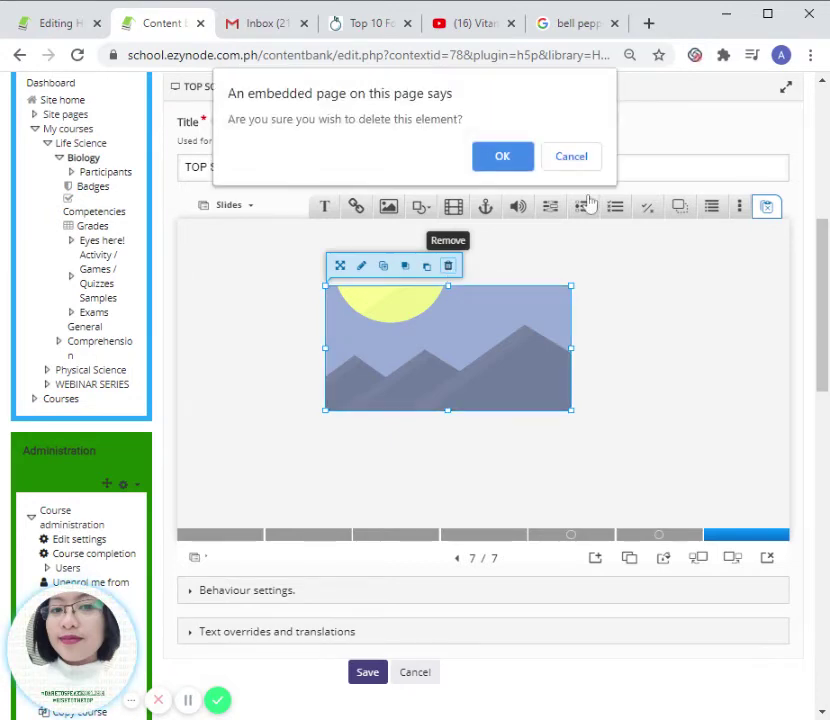
pyautogui.click(502, 157)
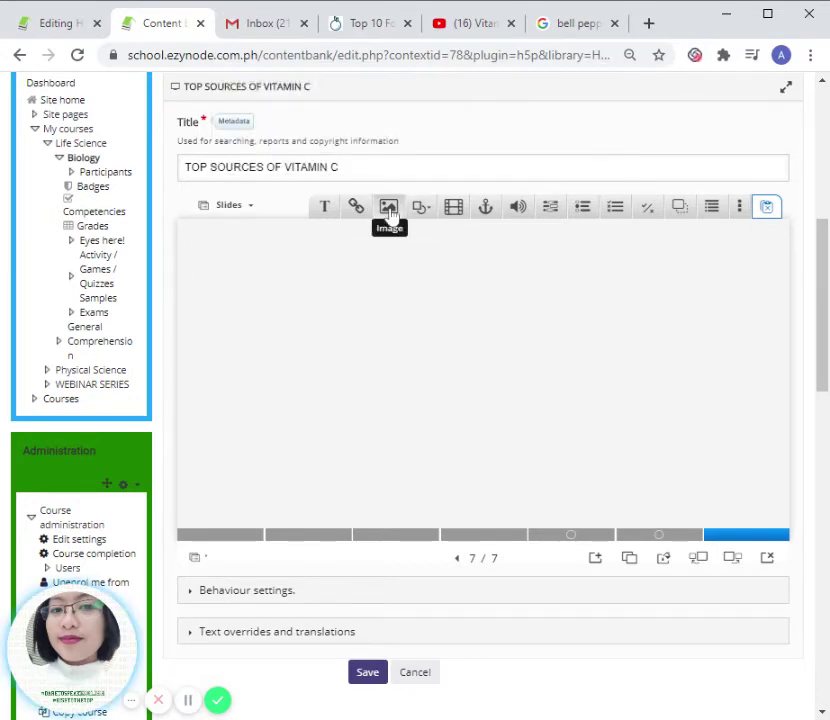
# Step: Insert the '#4: Strawberries' nutrition chart at the top-left, about half the slide wide
pyautogui.click(389, 212)
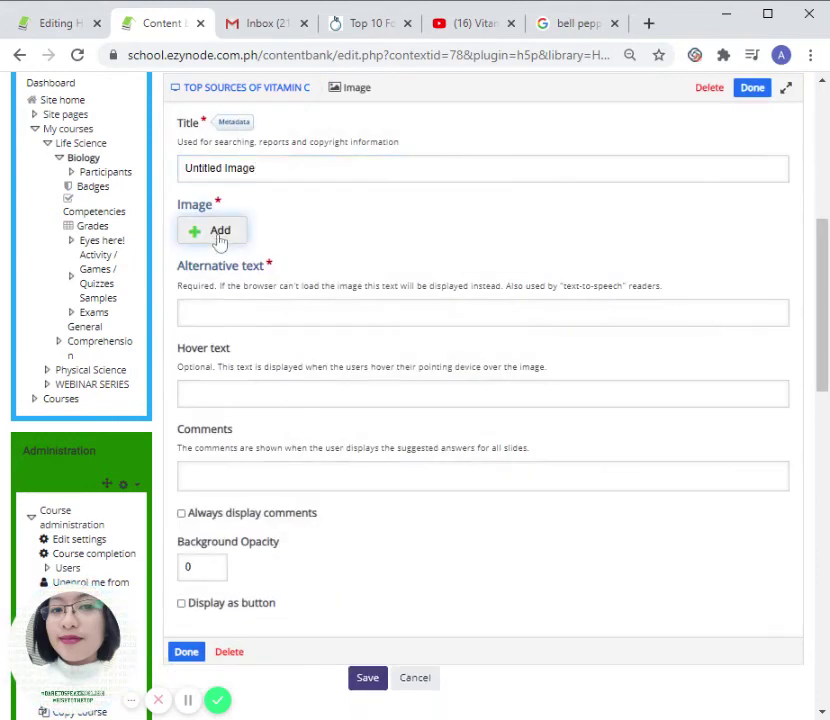
pyautogui.click(219, 238)
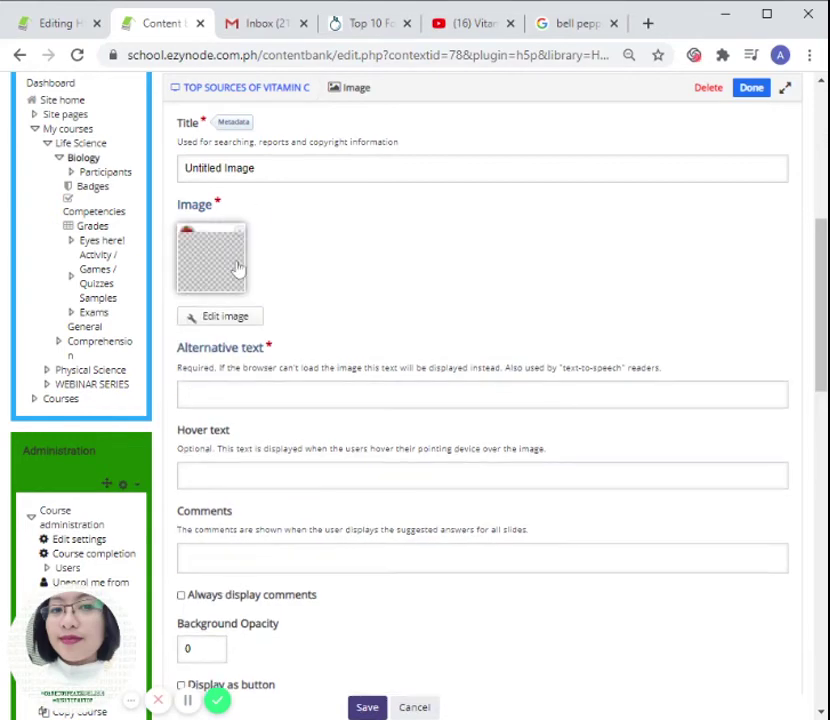
pyautogui.scroll(-2, 231, 330)
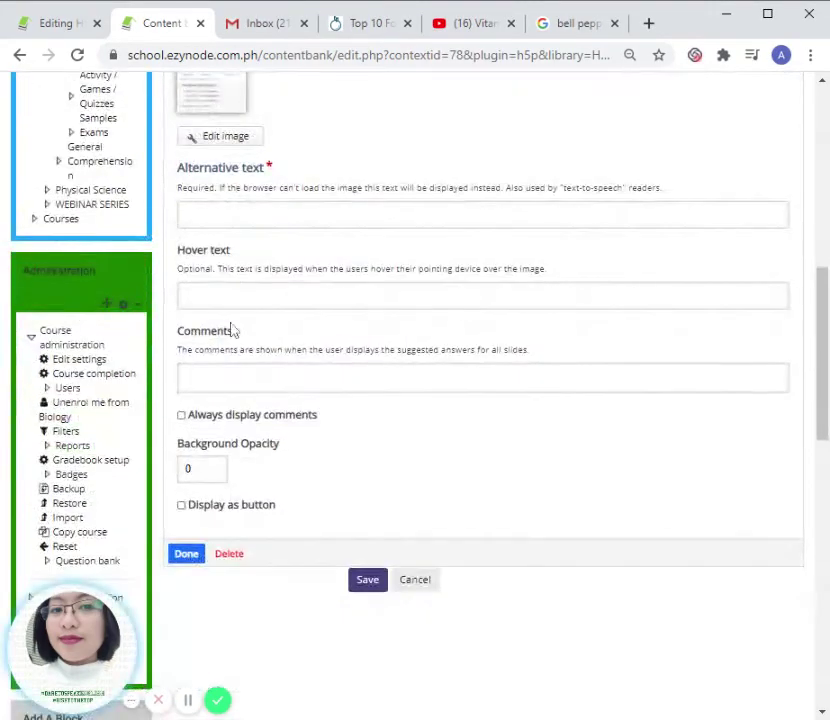
pyautogui.click(185, 553)
pyautogui.moveTo(372, 360); pyautogui.dragTo(204, 269)
pyautogui.moveTo(298, 345); pyautogui.dragTo(478, 491)
pyautogui.moveTo(480, 375); pyautogui.dragTo(522, 376)
pyautogui.click(411, 397)
# Step: Put a strawberries-and-blossoms photo in slide 7's top-right corner and narrow it from the left
pyautogui.click(187, 700)
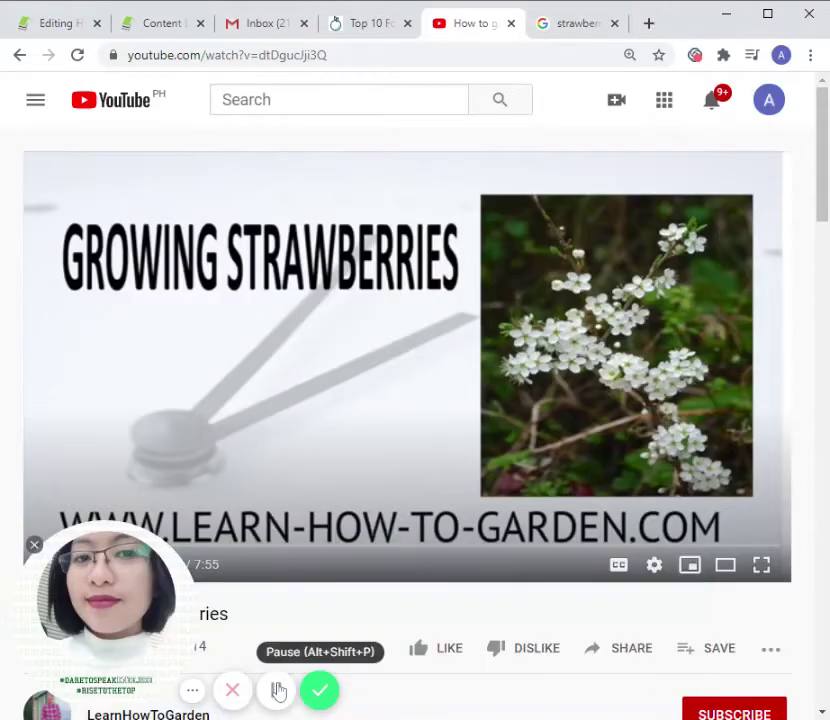
pyautogui.click(166, 28)
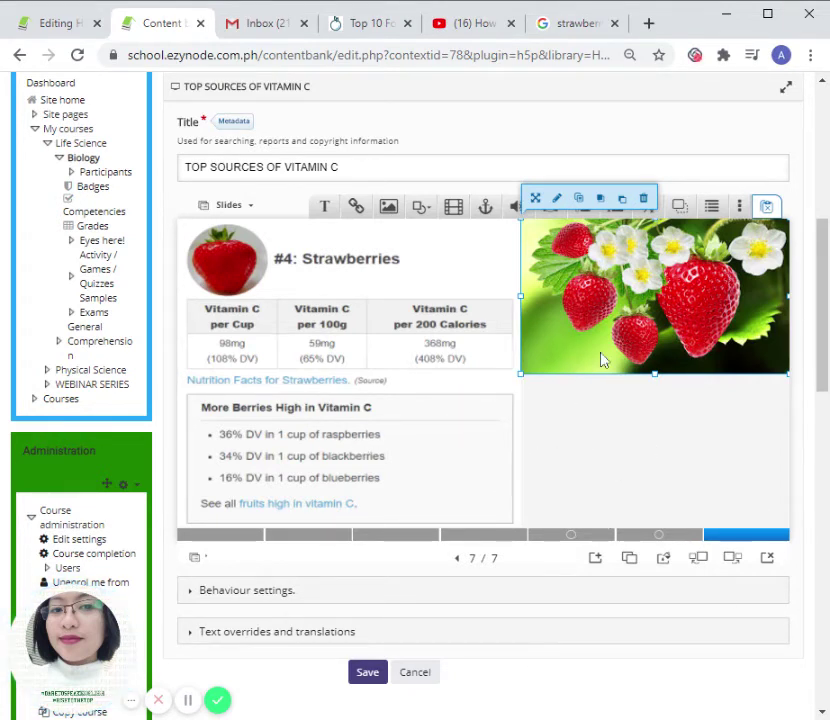
pyautogui.moveTo(520, 296)
pyautogui.mouseDown()
pyautogui.moveTo(527, 296)
pyautogui.moveTo(520, 296)
pyautogui.mouseUp()
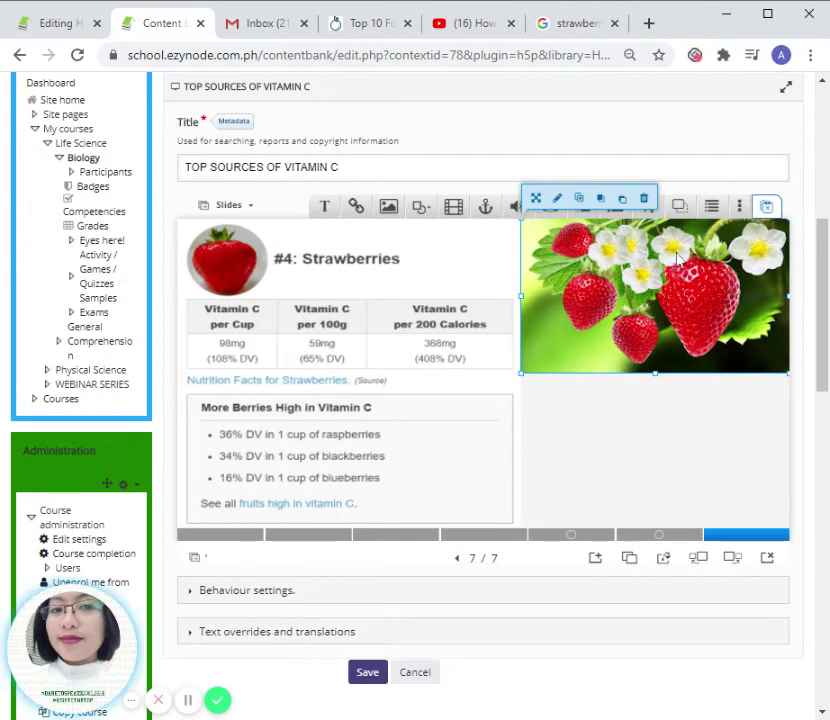
# Step: Add a video element to slide 7 sourced from the 'How to grow Strawberries' YouTube link
pyautogui.click(454, 210)
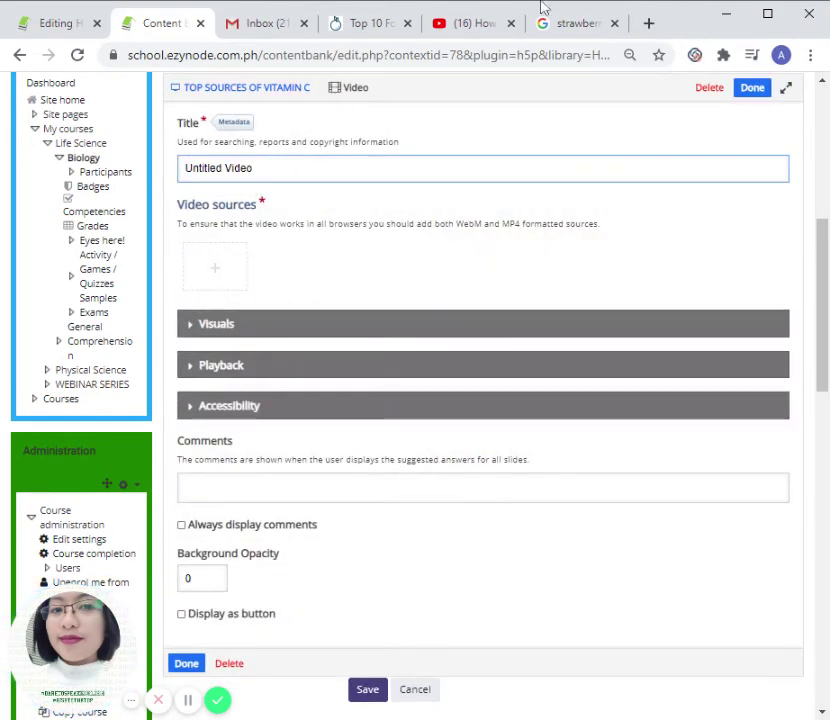
pyautogui.click(470, 24)
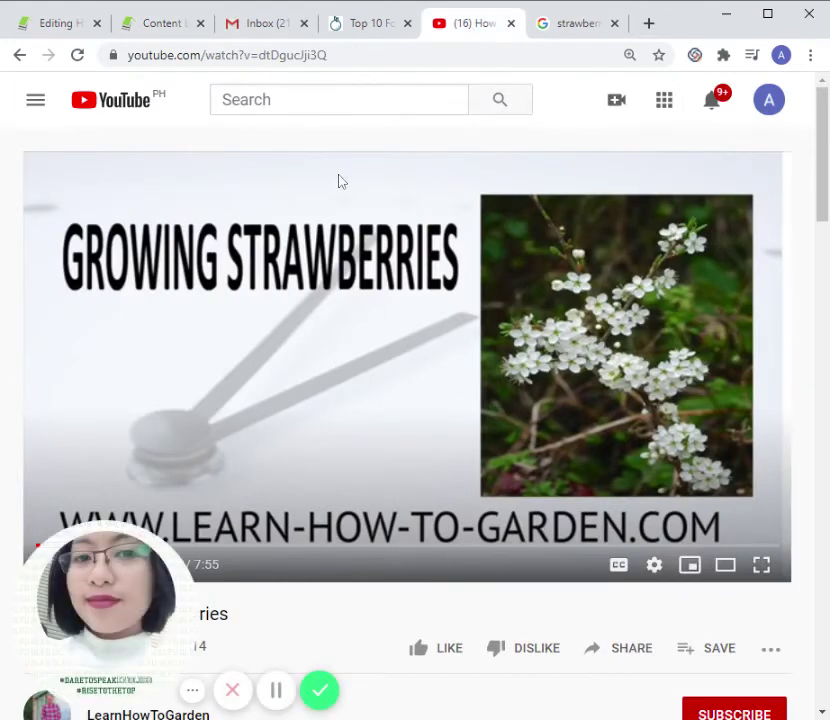
pyautogui.click(227, 55)
pyautogui.hotkey('ctrl', 'c')
pyautogui.click(163, 24)
pyautogui.click(198, 270)
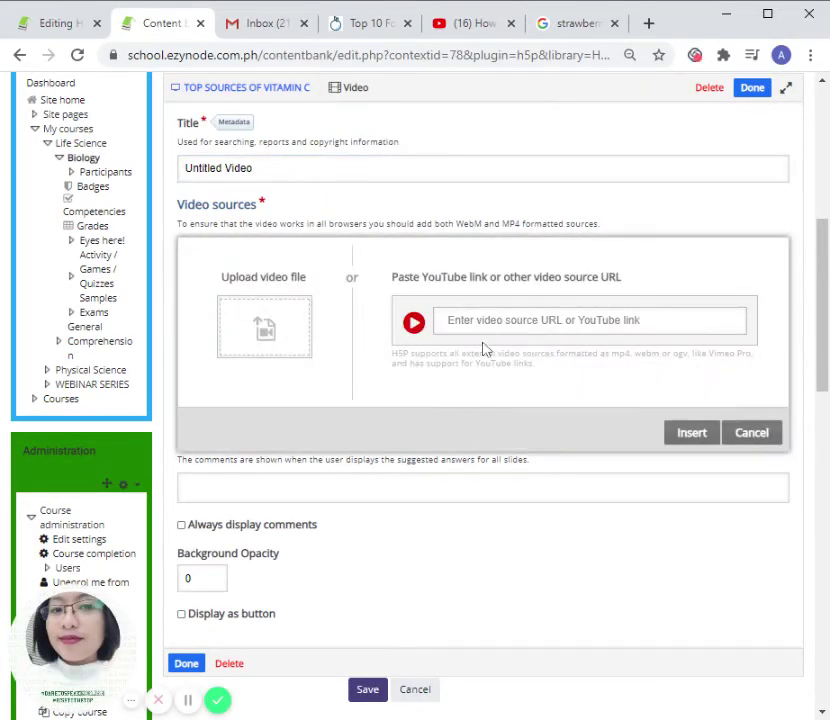
pyautogui.hotkey('ctrl', 'v')
pyautogui.click(691, 432)
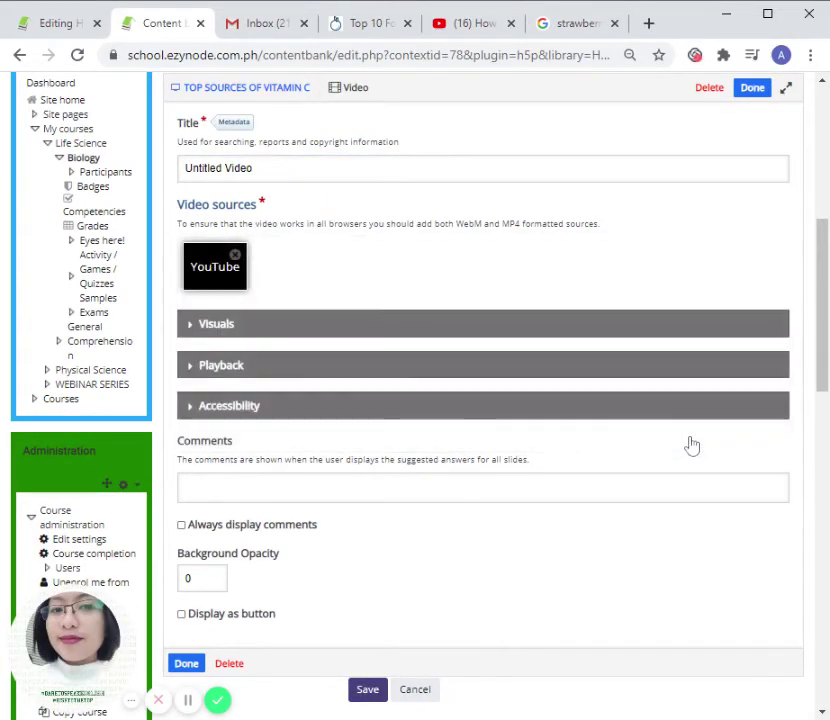
pyautogui.scroll(-1, 176, 576)
pyautogui.click(186, 573)
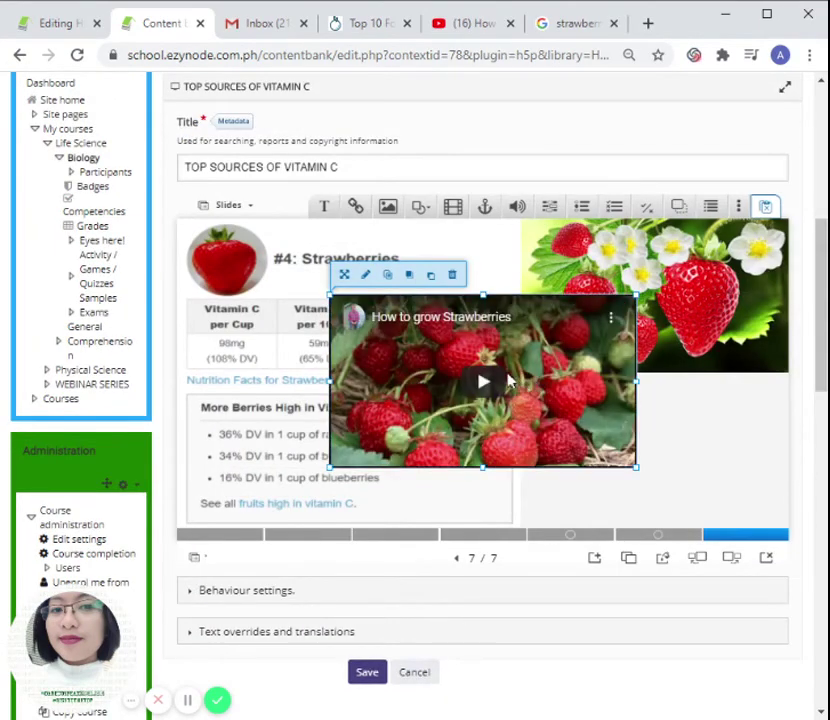
# Step: Fit the video beneath the strawberry photo in the lower right, and expand Behaviour settings
pyautogui.moveTo(515, 380); pyautogui.dragTo(655, 437)
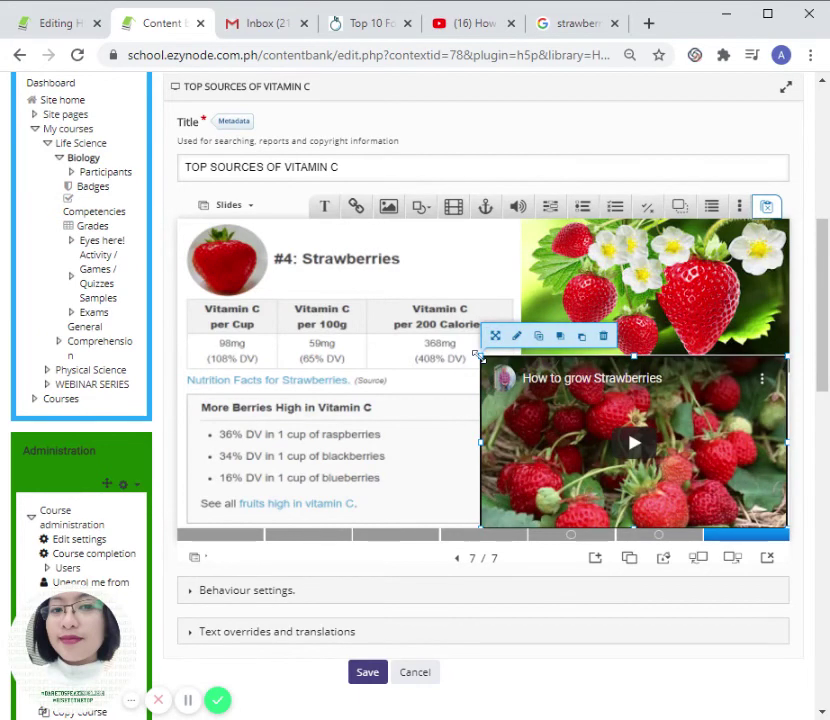
pyautogui.moveTo(477, 355); pyautogui.dragTo(520, 367)
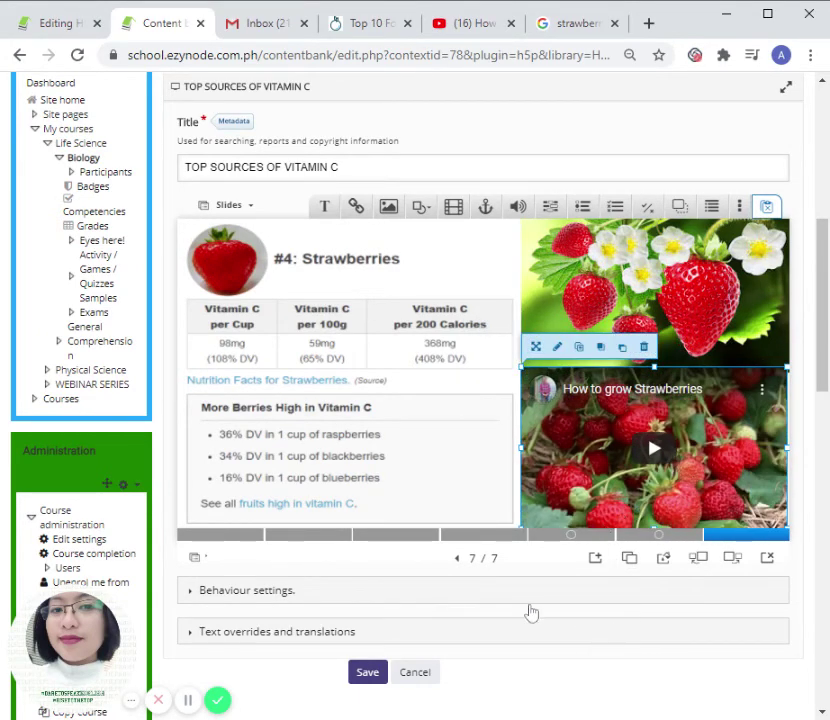
pyautogui.click(531, 607)
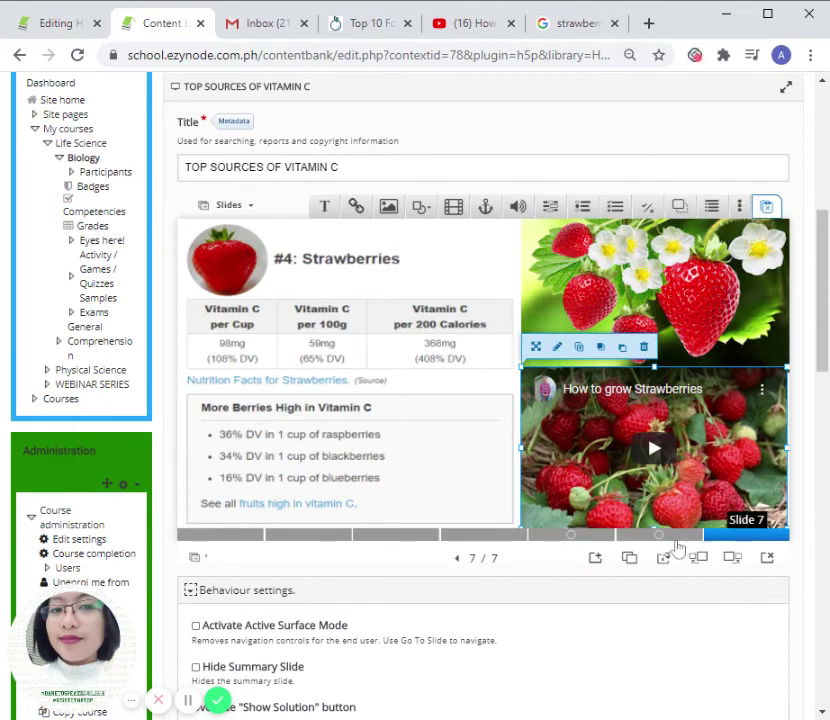
# Step: Create slide 8 with an oranges photo sized to fill the right half beside the '#5: Oranges' chart
pyautogui.click(595, 562)
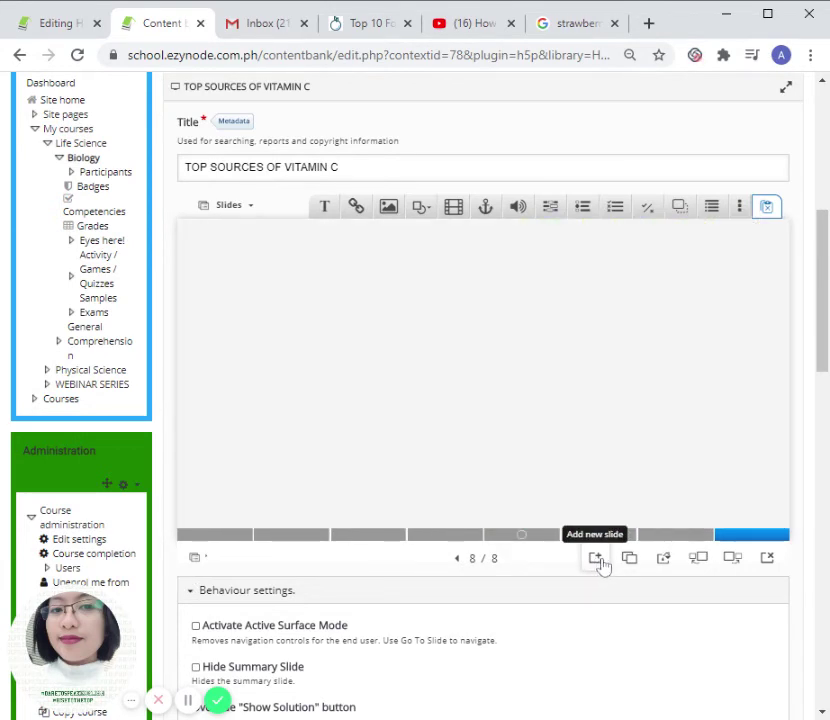
pyautogui.moveTo(388, 206); pyautogui.dragTo(390, 275)
pyautogui.click(396, 290)
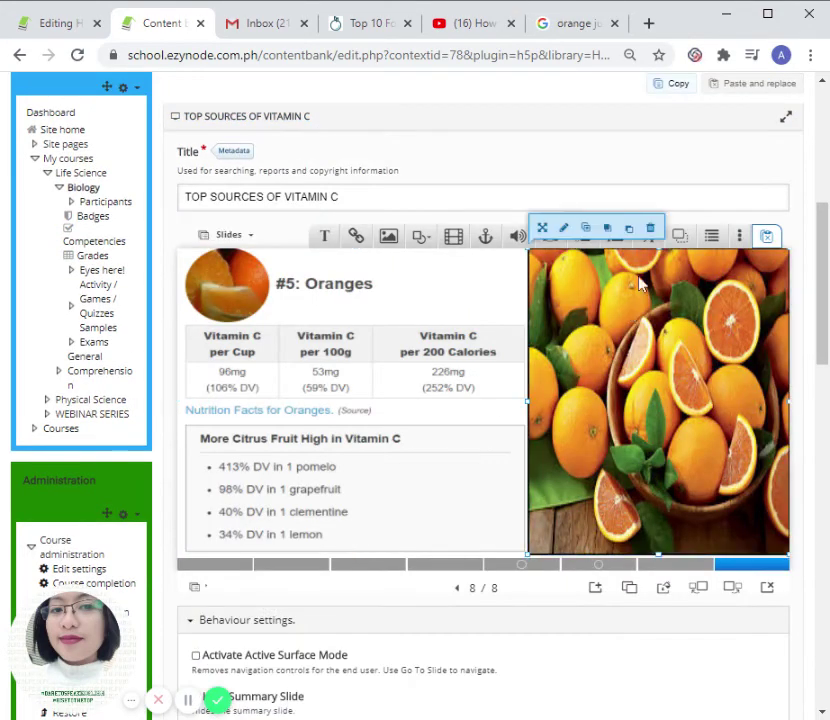
pyautogui.moveTo(531, 250)
pyautogui.mouseDown()
pyautogui.moveTo(538, 260)
pyautogui.moveTo(533, 254)
pyautogui.mouseUp()
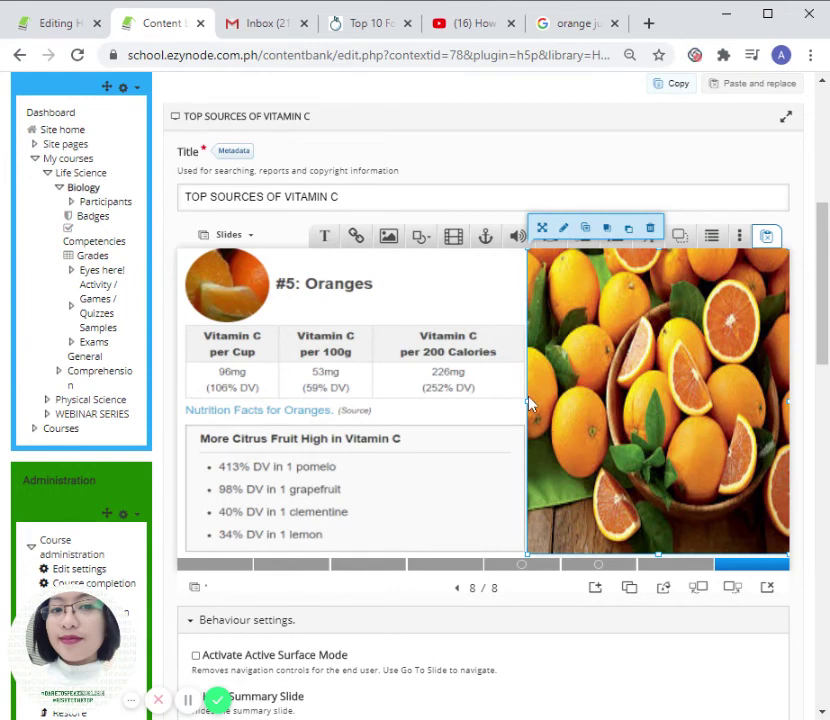
pyautogui.moveTo(522, 401); pyautogui.dragTo(534, 401)
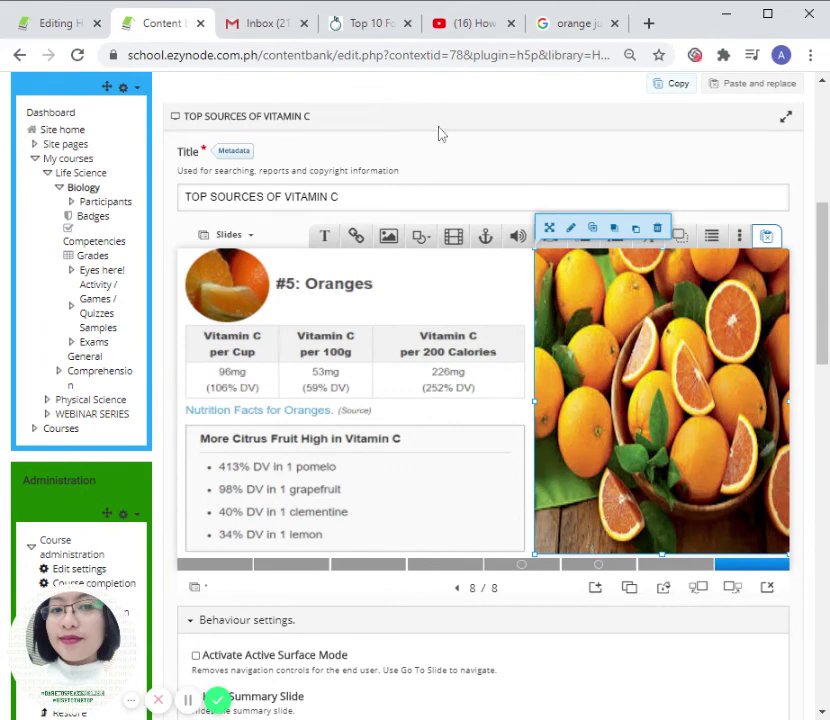
# Step: Save the presentation from the bottom of the editor, opening the 9-slide viewer
pyautogui.scroll(-2, 455, 402)
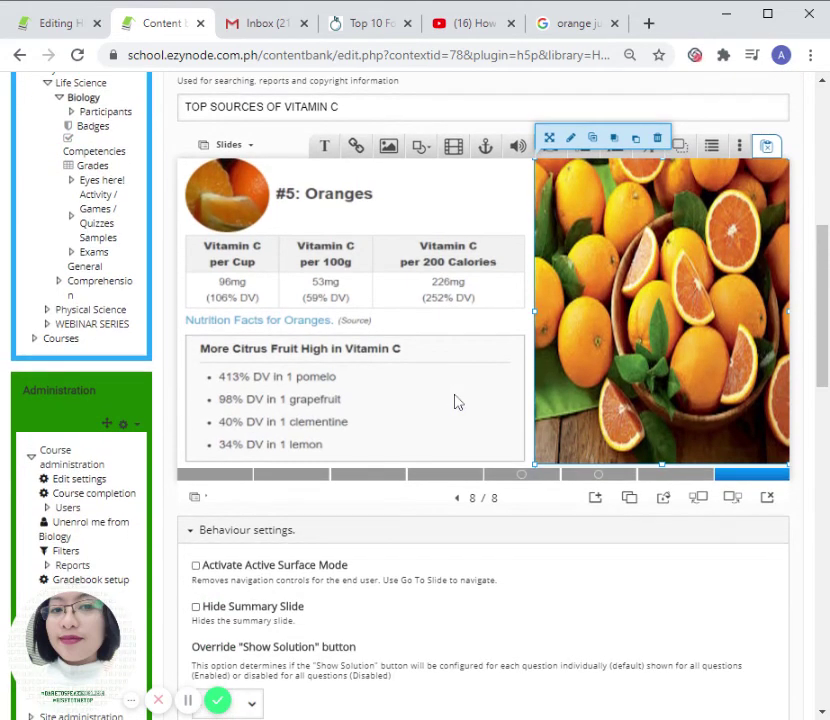
pyautogui.scroll(-10, 388, 388)
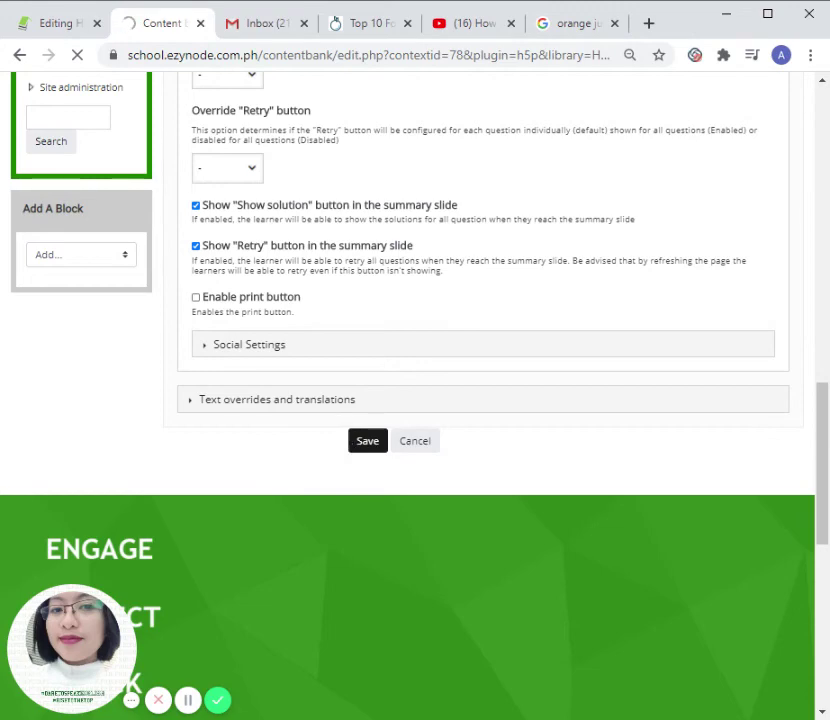
pyautogui.scroll(2, 359, 469)
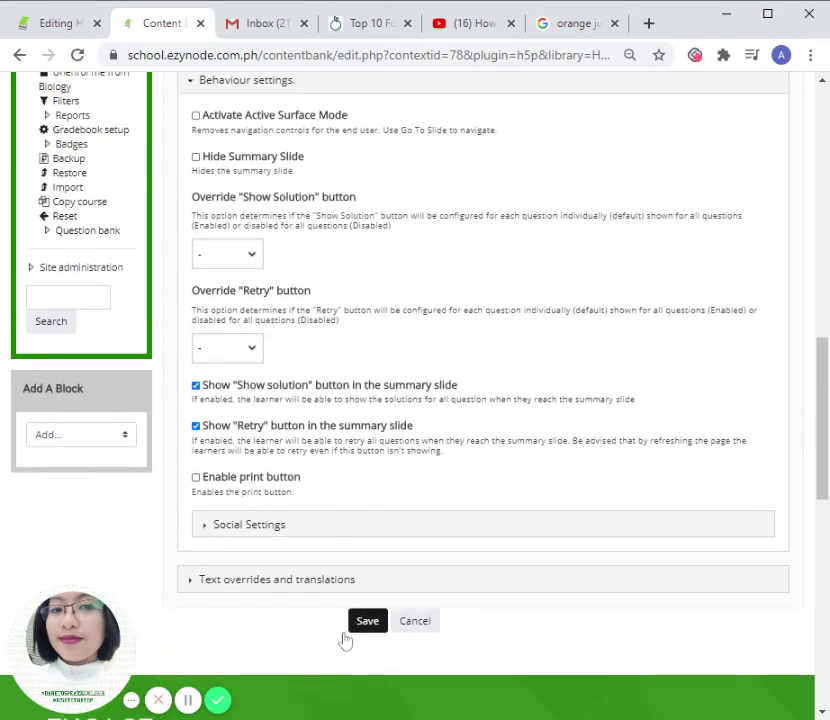
pyautogui.scroll(4, 420, 541)
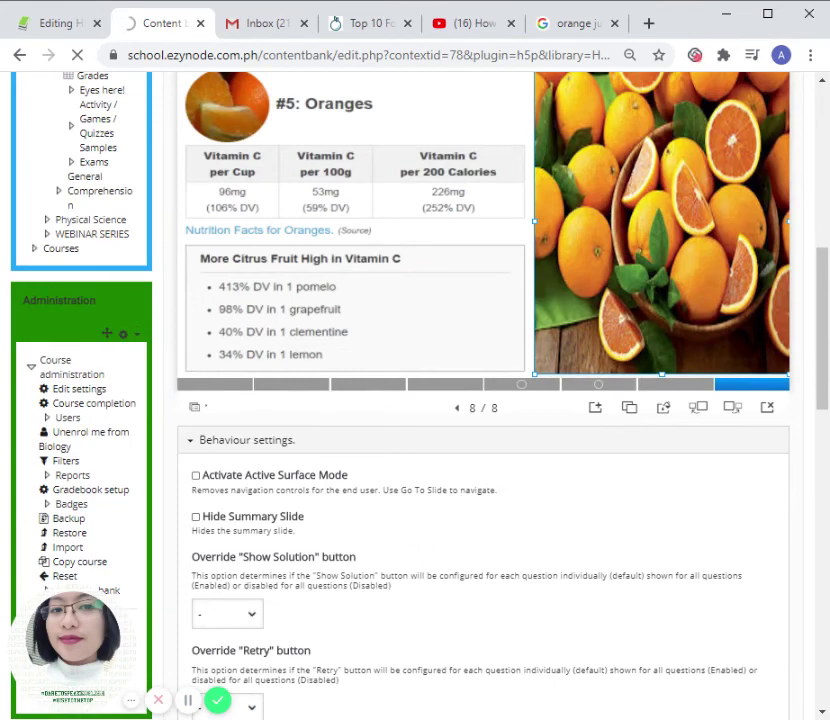
pyautogui.scroll(7, 524, 554)
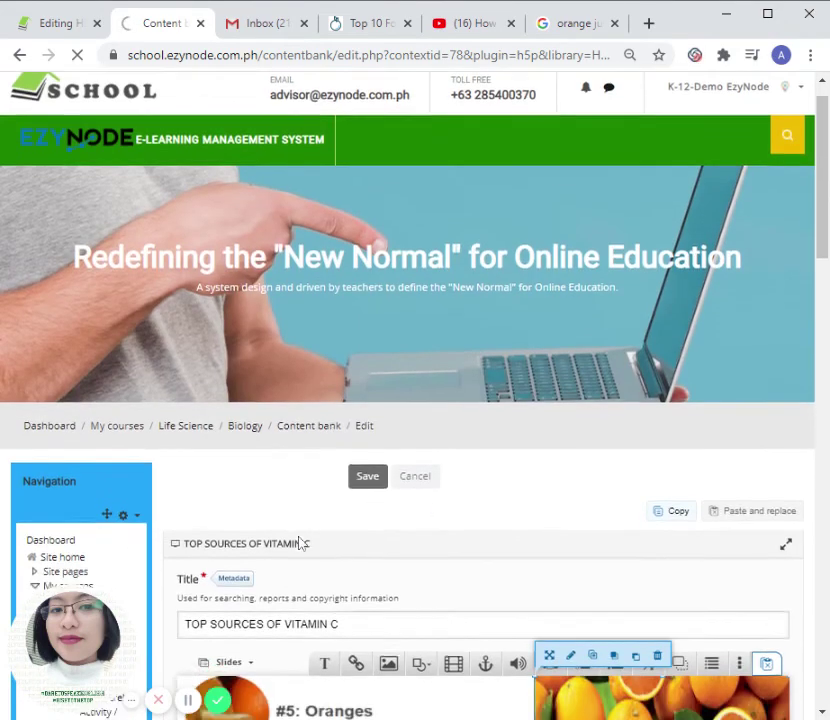
pyautogui.scroll(-1, 310, 520)
pyautogui.scroll(-3, 352, 593)
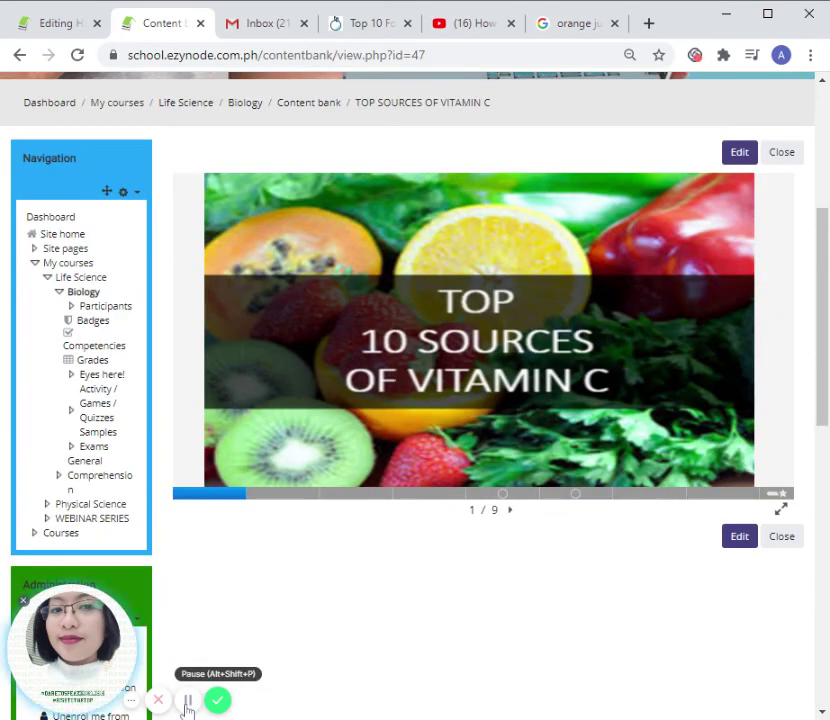
# Step: Play and pause slide 2's Vitamin C video, then page through slides 3–4 to slide 6
pyautogui.click(311, 495)
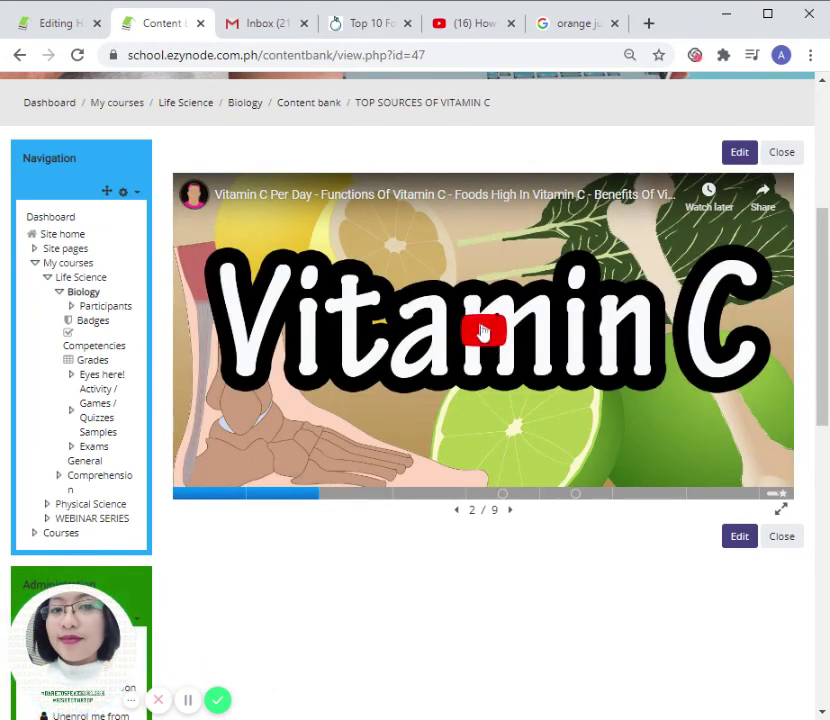
pyautogui.click(485, 330)
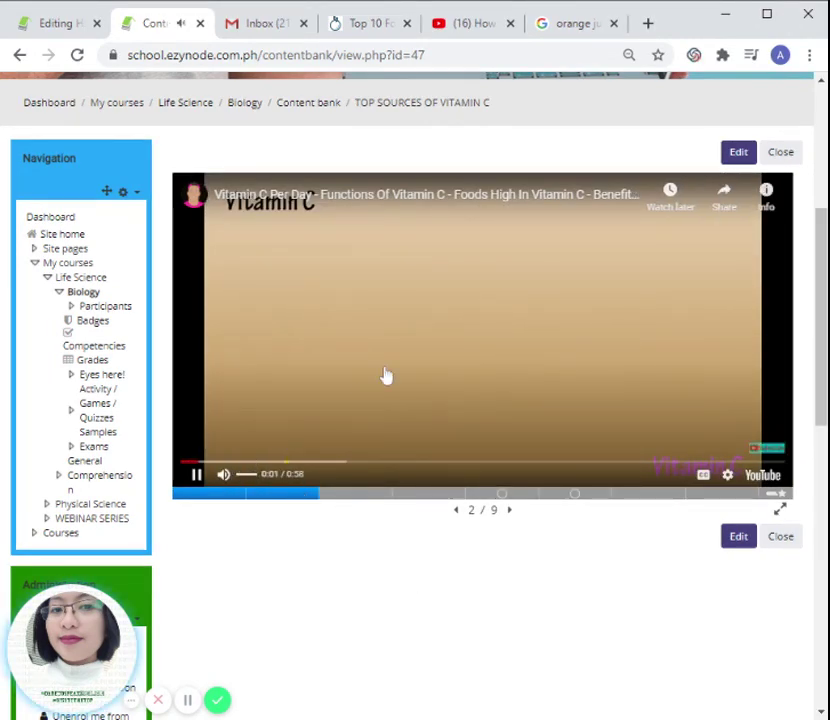
pyautogui.click(392, 366)
pyautogui.click(350, 494)
pyautogui.click(428, 494)
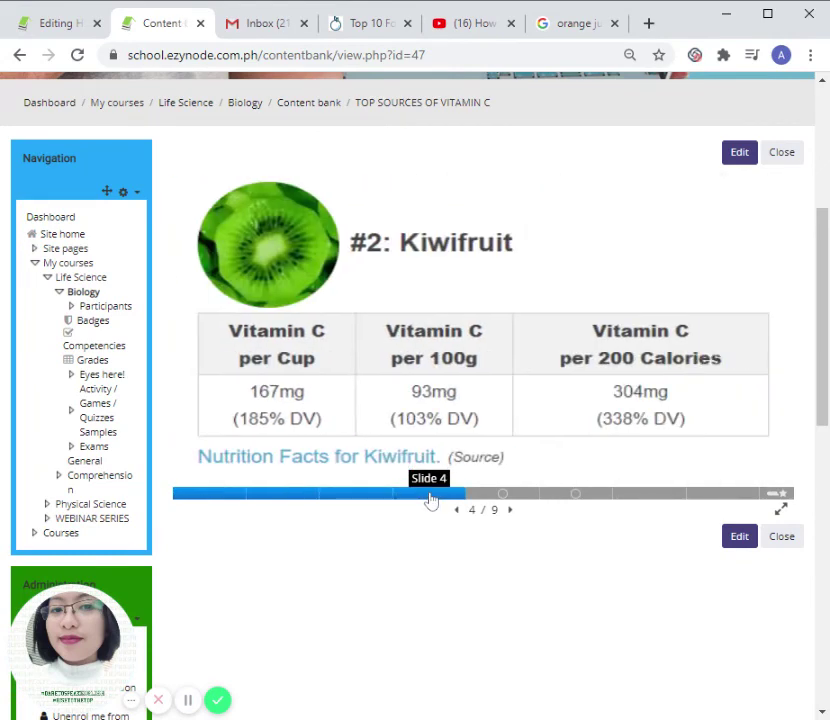
pyautogui.press('Right')
pyautogui.press('Right')
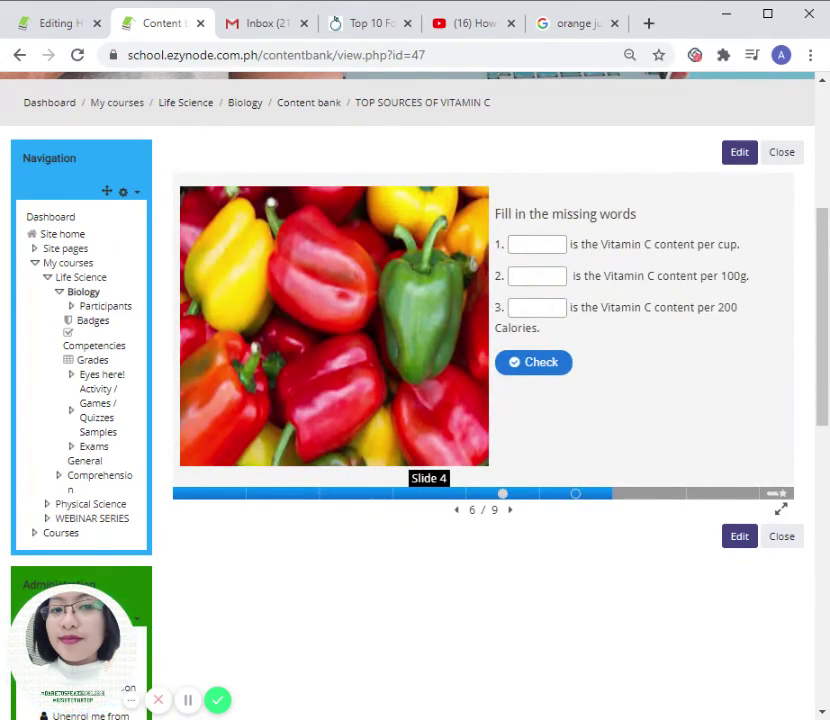
# Step: Fill the three quiz blanks with 150 mg, 250 mg and 300 mg
pyautogui.click(536, 244)
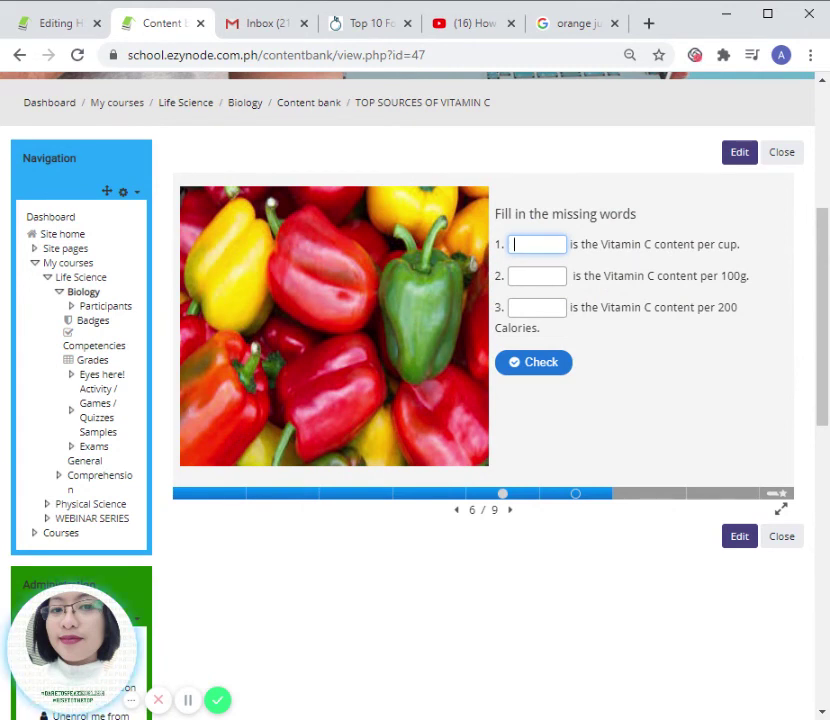
pyautogui.write('150')
pyautogui.click(536, 276)
pyautogui.write('25')
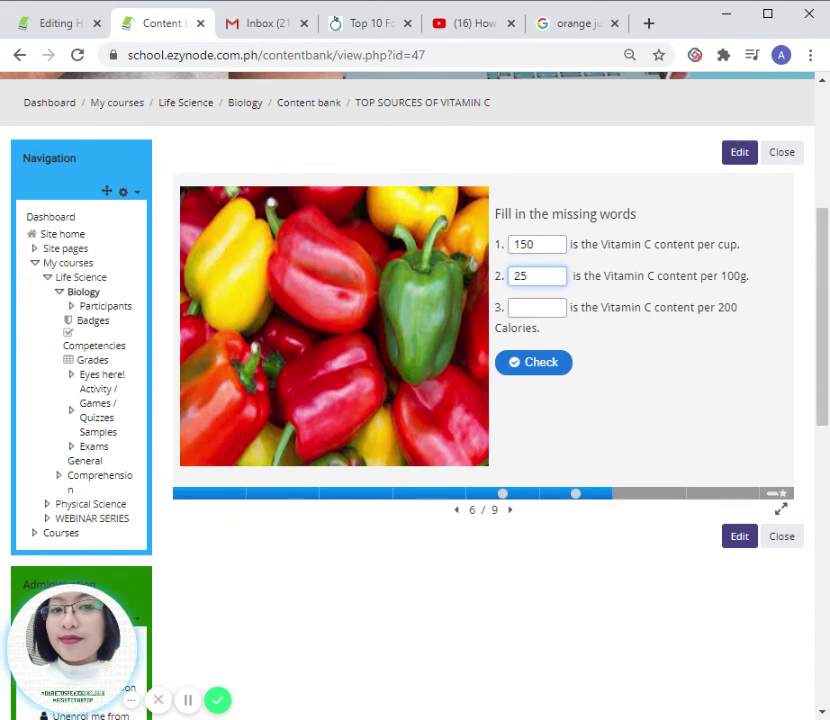
pyautogui.write('0')
pyautogui.click(537, 244)
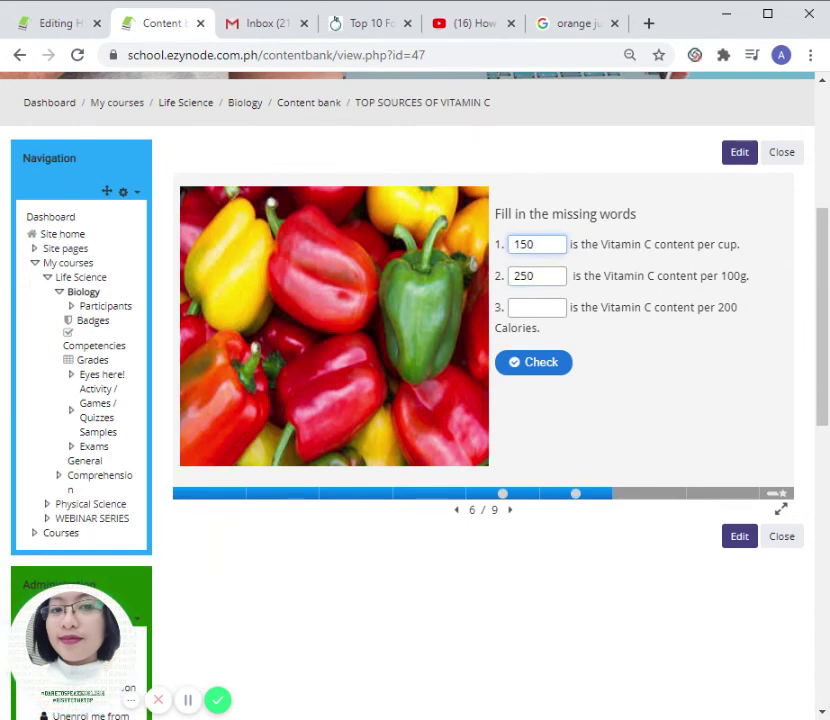
pyautogui.write('mg')
pyautogui.click(536, 276)
pyautogui.write('mg')
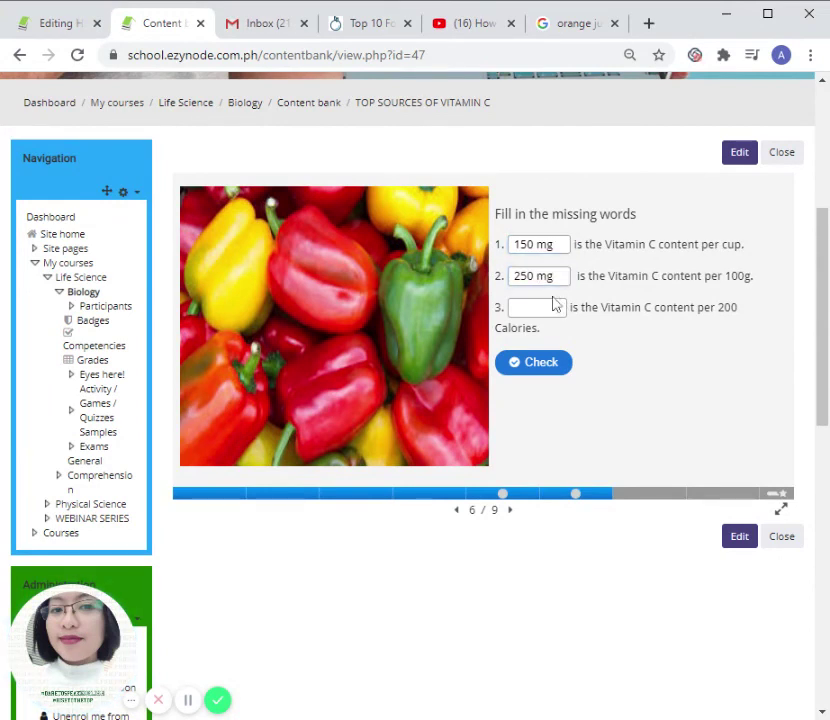
pyautogui.click(550, 307)
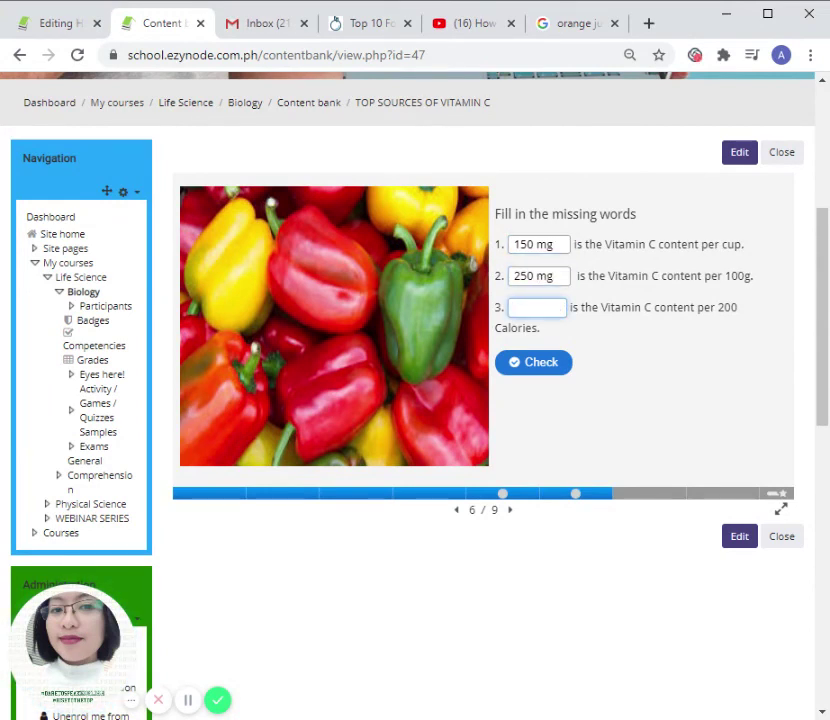
pyautogui.write('300 mg')
# Step: Check the answers (0/3), reveal solutions 152mg, 128mg, 982mg, and go to slide 7
pyautogui.click(541, 372)
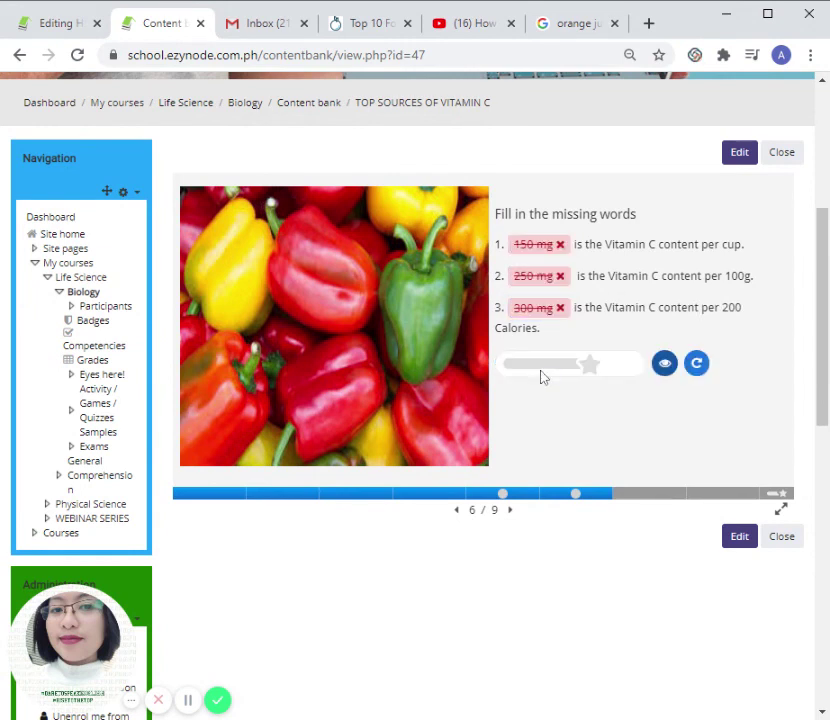
pyautogui.click(662, 363)
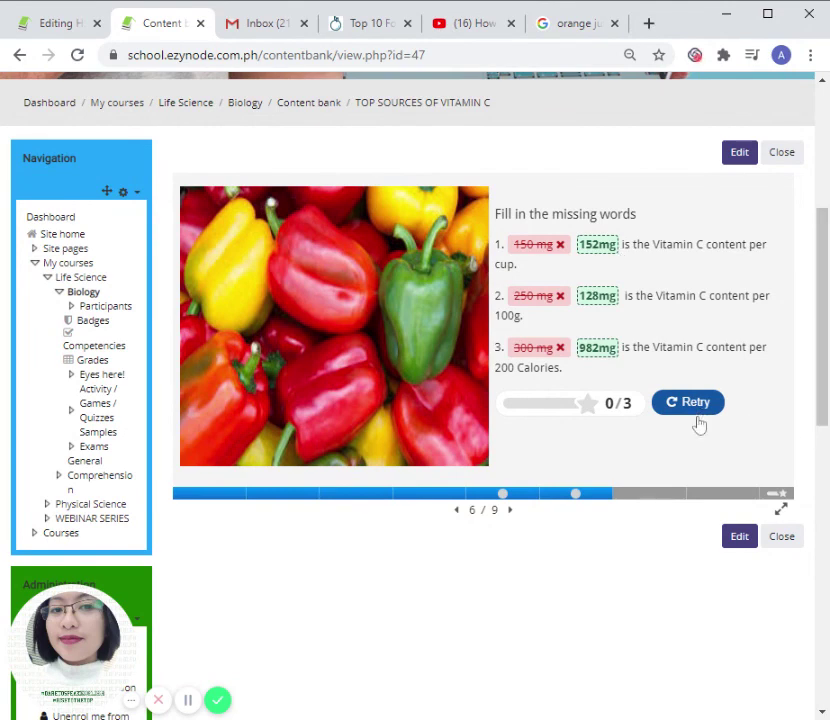
pyautogui.click(643, 494)
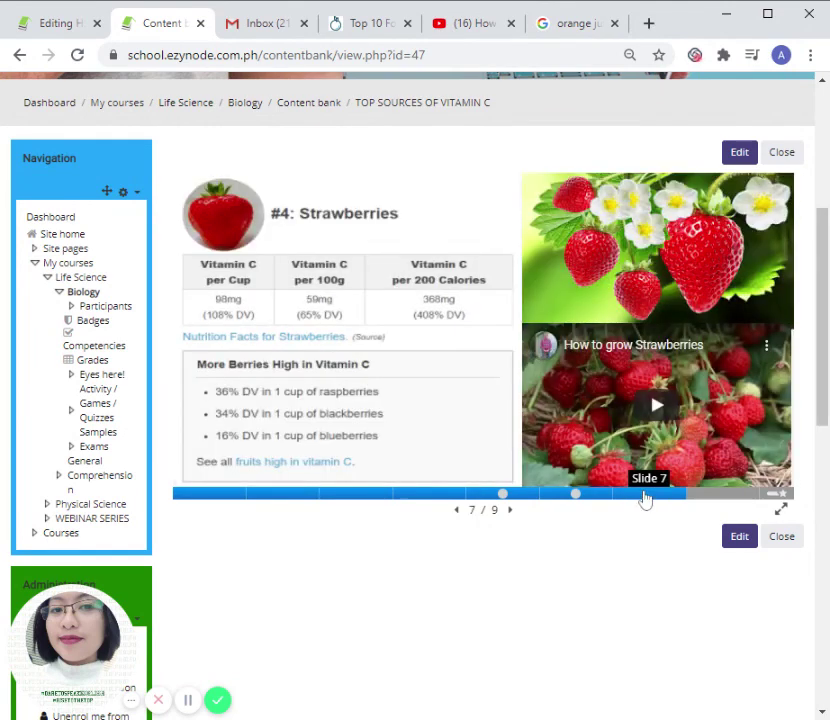
# Step: Play the strawberry video, move on to slide 8 (#5: Oranges), and choose Edit
pyautogui.click(670, 403)
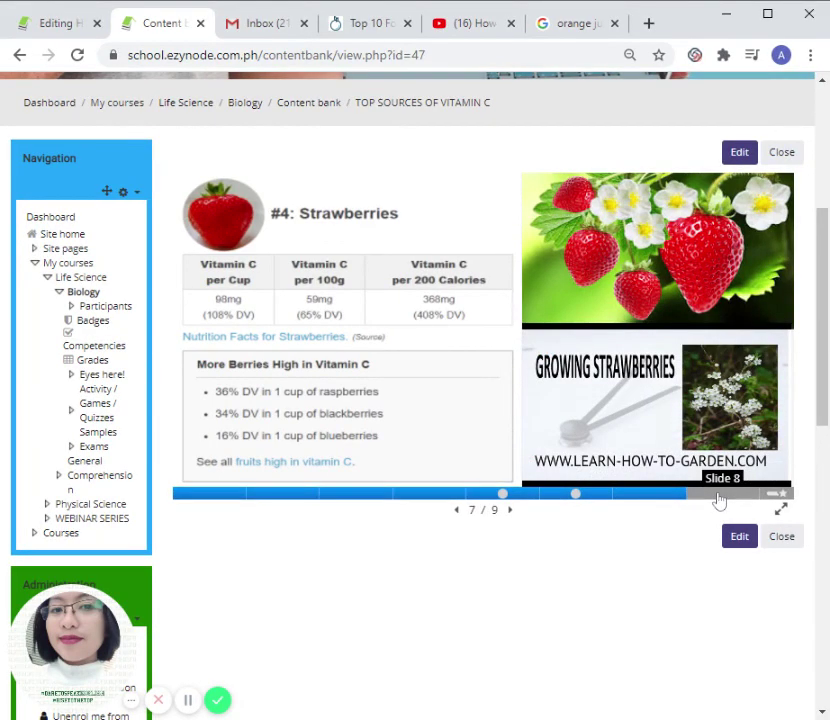
pyautogui.click(718, 500)
pyautogui.click(663, 499)
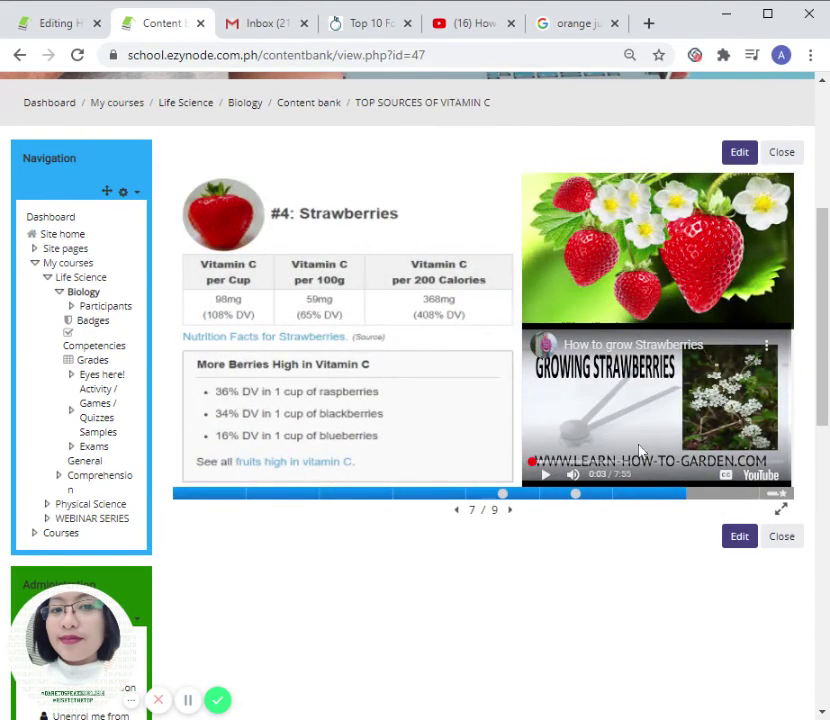
pyautogui.click(727, 503)
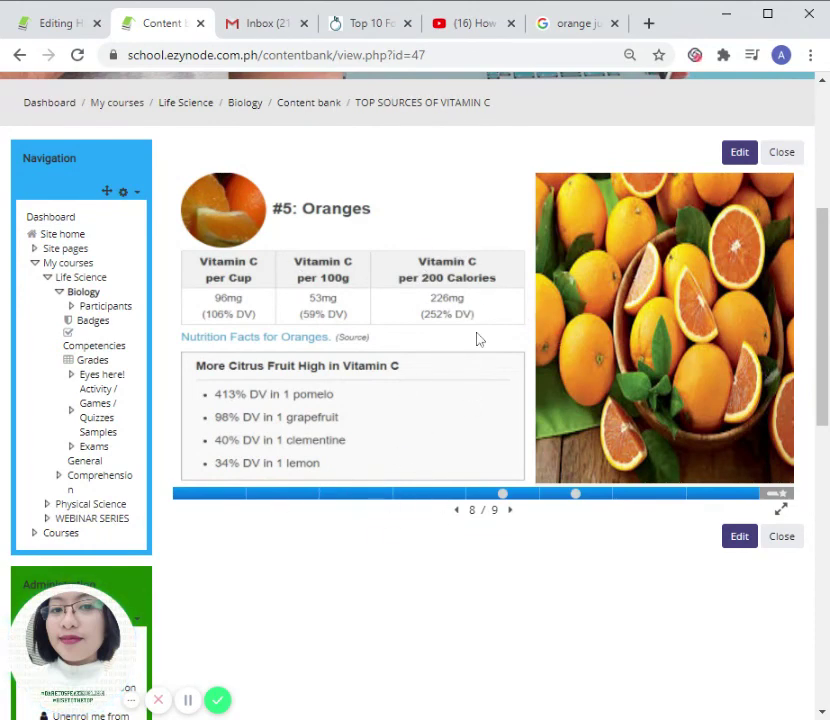
pyautogui.scroll(2, 474, 341)
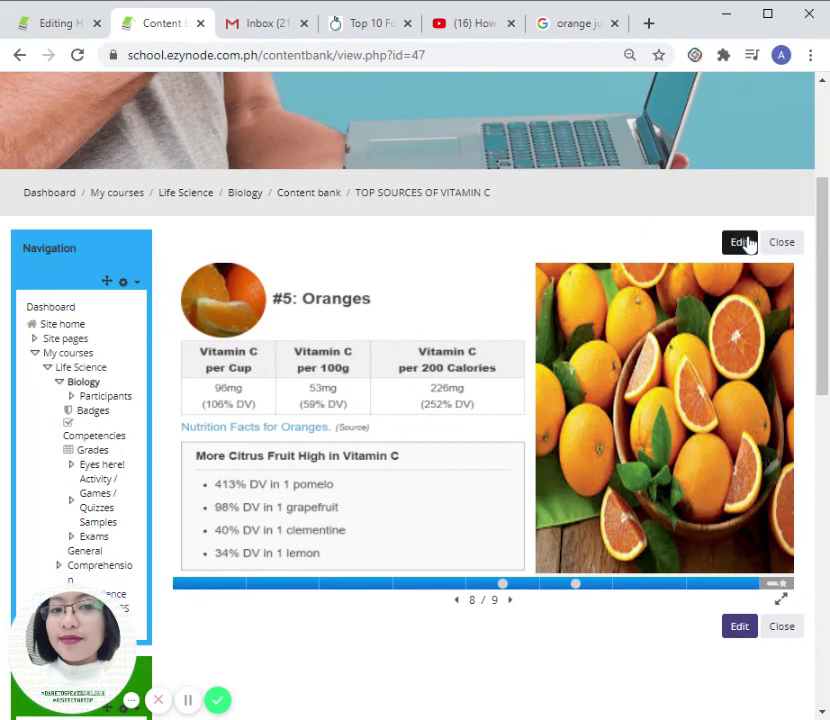
pyautogui.click(742, 243)
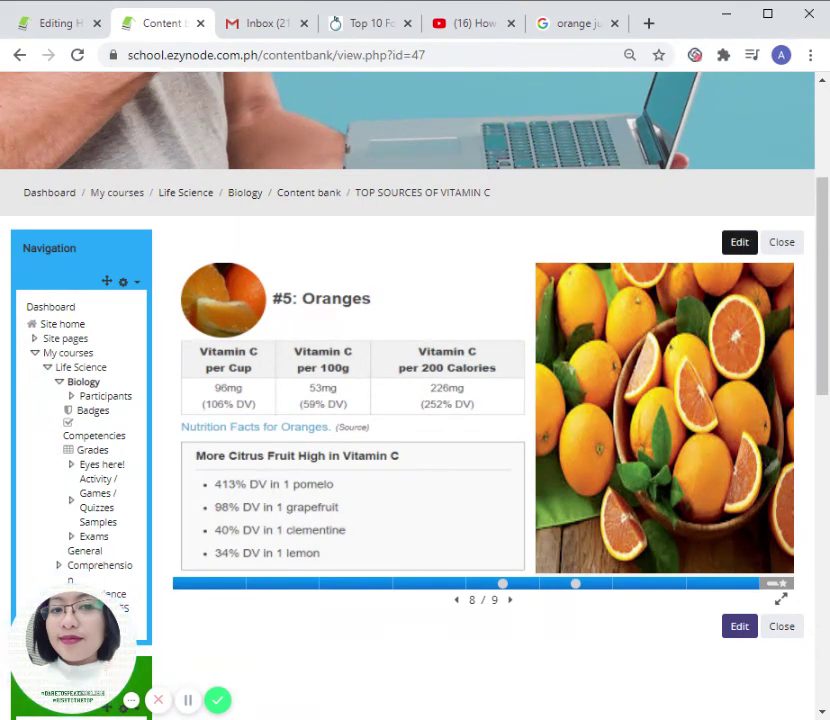